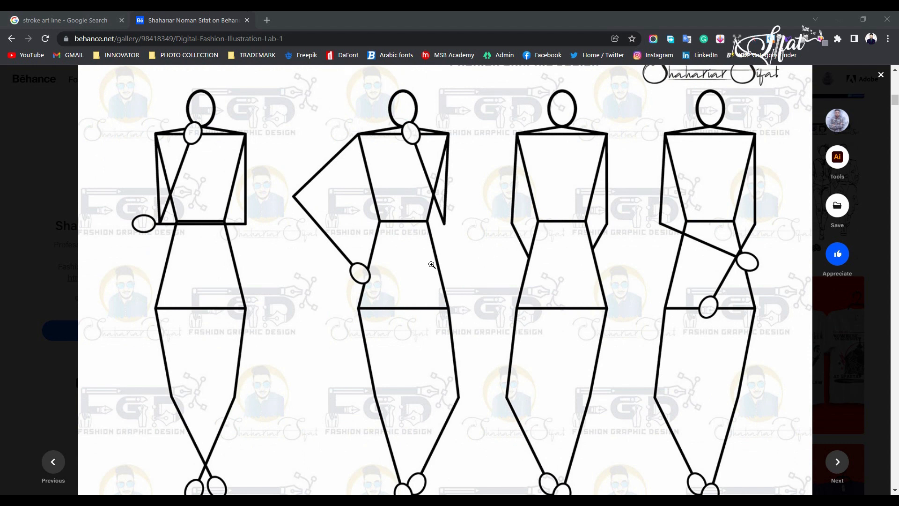
- Examine the outlined fashion figures and the stick figure pages in the Digital Fashion Illustration Lab-1 project on Behance
{"action": "left_click", "coordinate": [431, 265]}
{"action": "scroll", "coordinate": [444, 217], "scroll_direction": "up", "scroll_amount": 8}
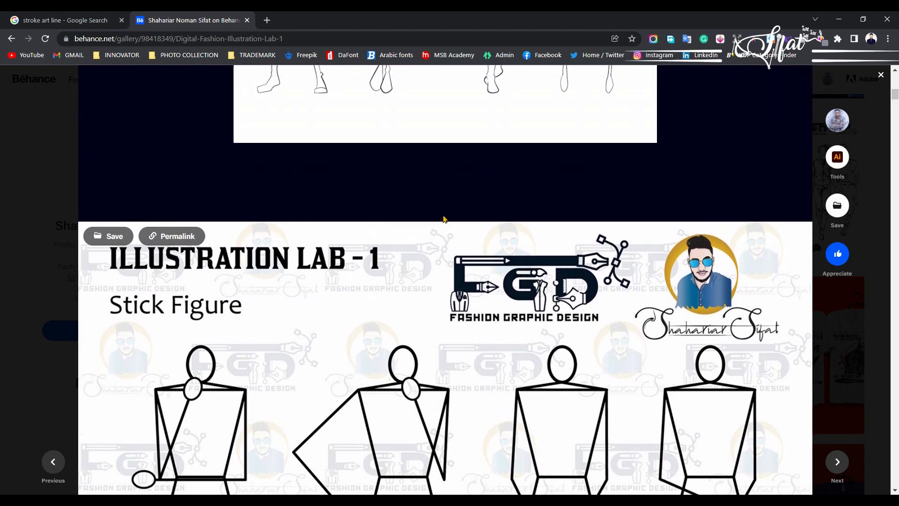
{"action": "scroll", "coordinate": [448, 206], "scroll_direction": "up", "scroll_amount": 2}
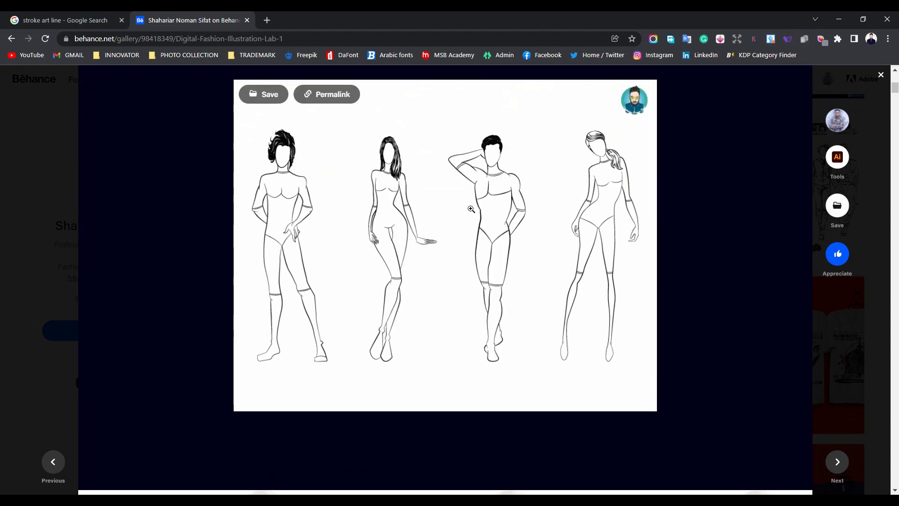
{"action": "scroll", "coordinate": [407, 242], "scroll_direction": "down", "scroll_amount": 8}
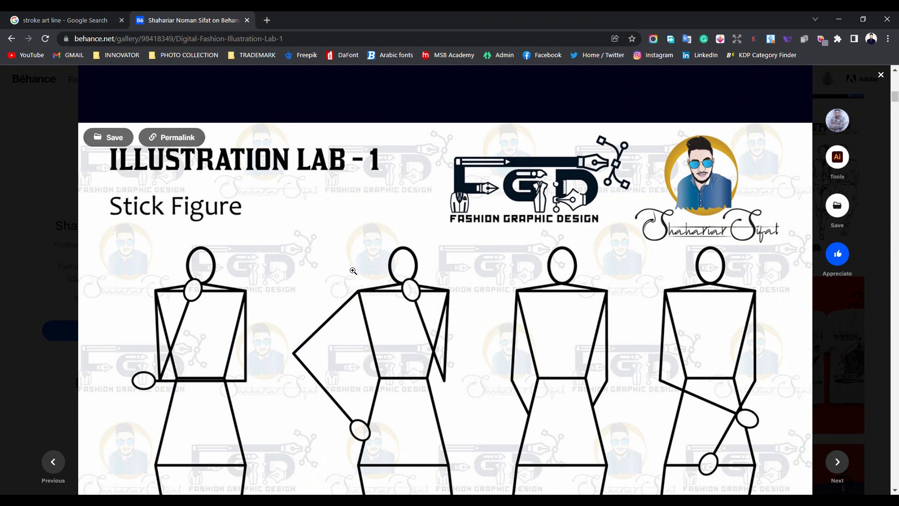
{"action": "scroll", "coordinate": [353, 271], "scroll_direction": "up", "scroll_amount": 7}
{"action": "scroll", "coordinate": [353, 270], "scroll_direction": "down", "scroll_amount": 10}
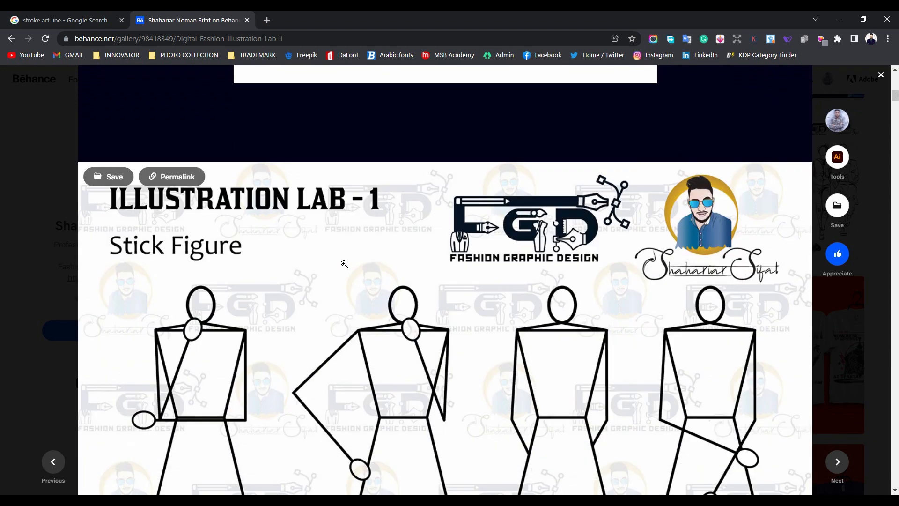
{"action": "scroll", "coordinate": [344, 263], "scroll_direction": "down", "scroll_amount": 15}
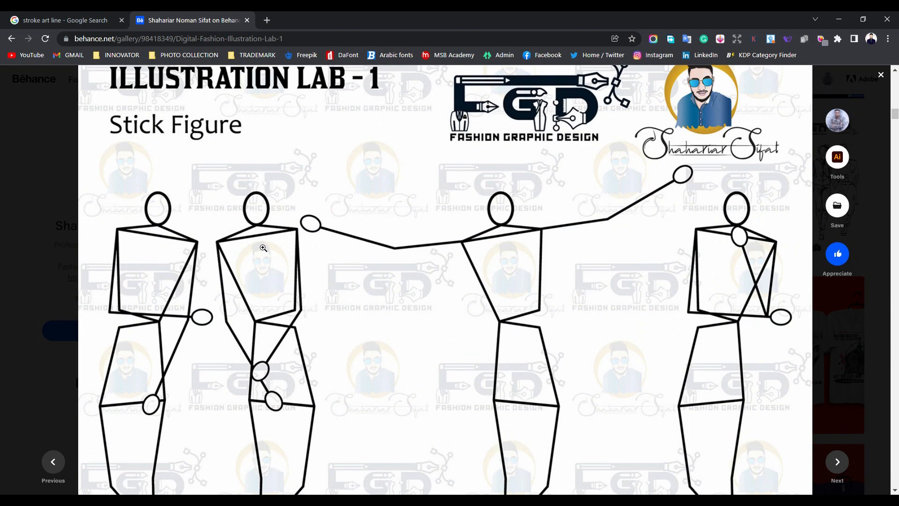
{"action": "scroll", "coordinate": [512, 226], "scroll_direction": "up", "scroll_amount": 4}
{"action": "scroll", "coordinate": [648, 247], "scroll_direction": "down", "scroll_amount": 2}
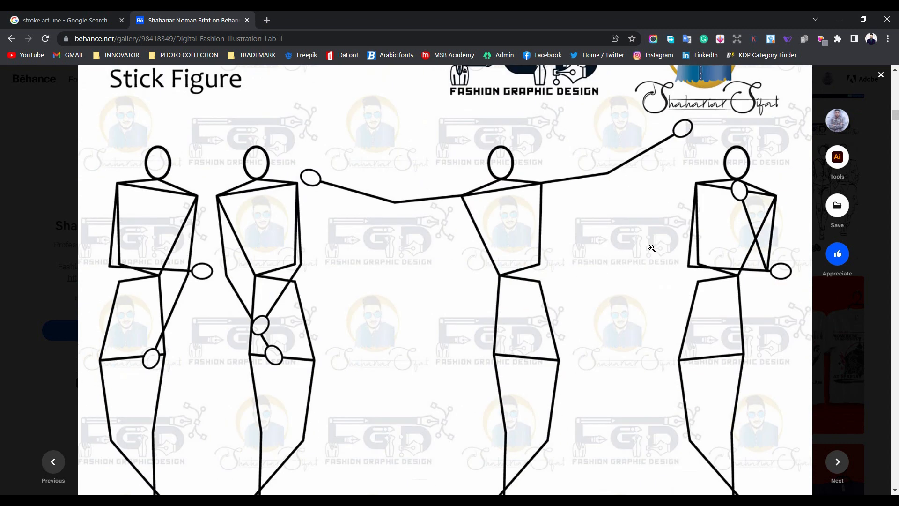
{"action": "scroll", "coordinate": [191, 227], "scroll_direction": "down", "scroll_amount": 10}
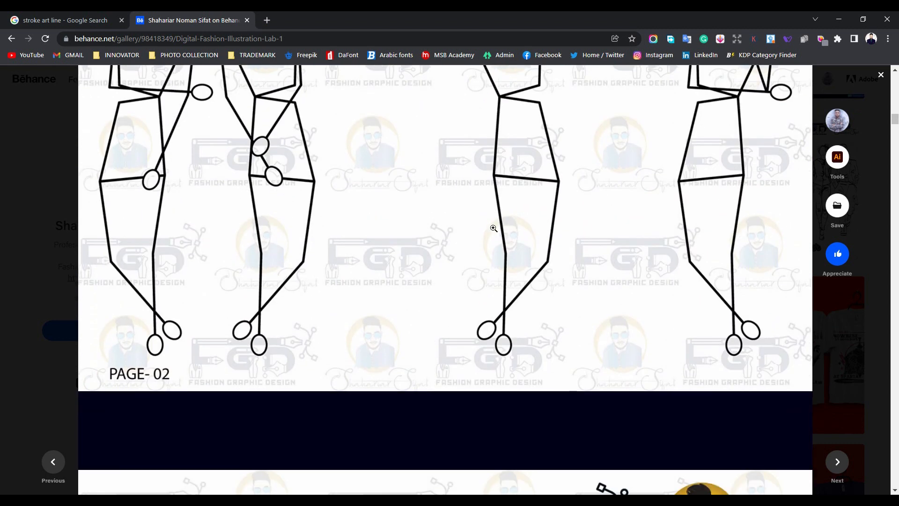
{"action": "scroll", "coordinate": [494, 228], "scroll_direction": "down", "scroll_amount": 4}
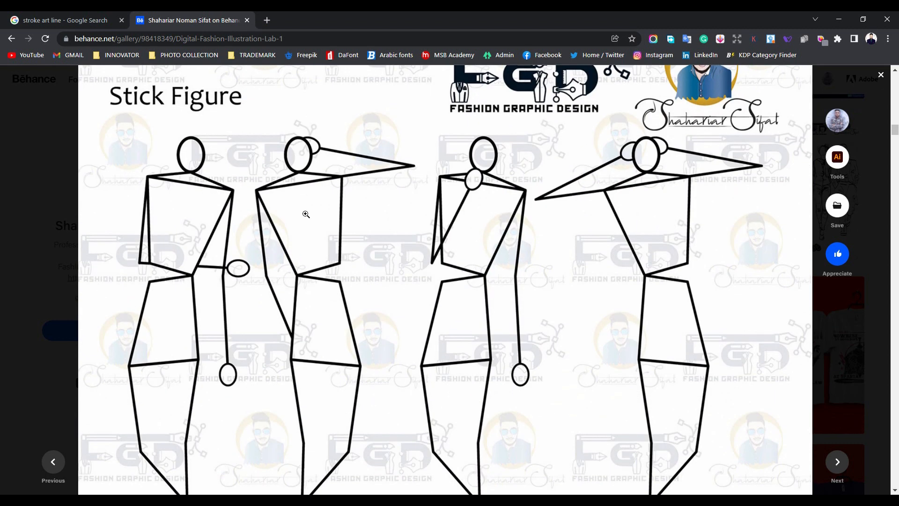
{"action": "scroll", "coordinate": [326, 237], "scroll_direction": "up", "scroll_amount": 20}
{"action": "scroll", "coordinate": [406, 227], "scroll_direction": "down", "scroll_amount": 5}
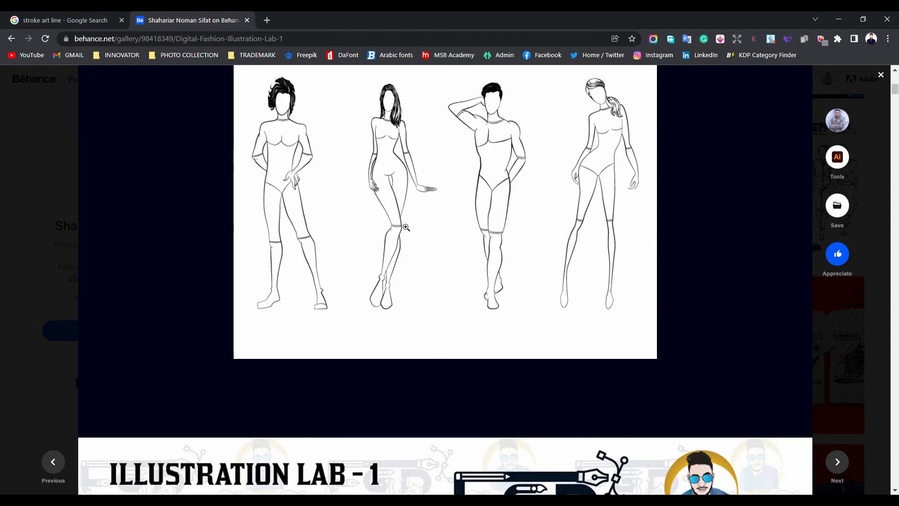
{"action": "scroll", "coordinate": [408, 245], "scroll_direction": "down", "scroll_amount": 9}
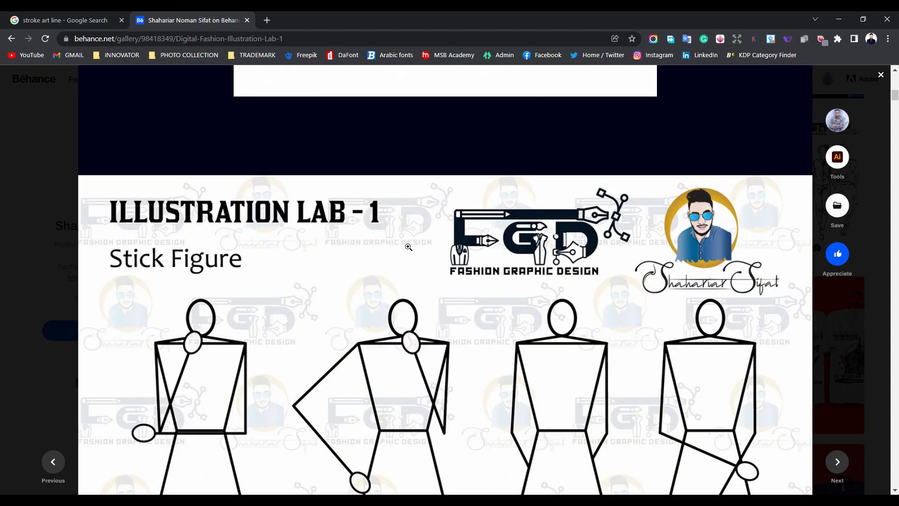
{"action": "scroll", "coordinate": [408, 247], "scroll_direction": "up", "scroll_amount": 4}
{"action": "scroll", "coordinate": [408, 247], "scroll_direction": "down", "scroll_amount": 6}
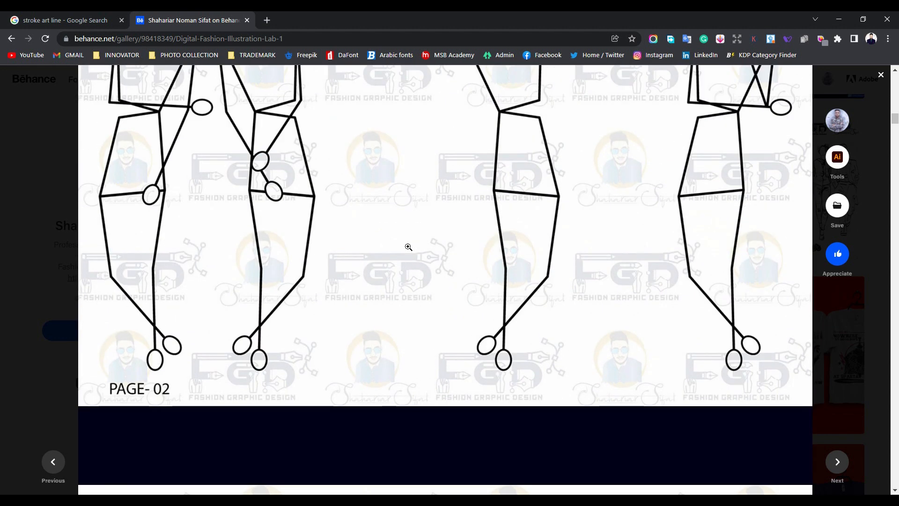
{"action": "scroll", "coordinate": [408, 246], "scroll_direction": "up", "scroll_amount": 3}
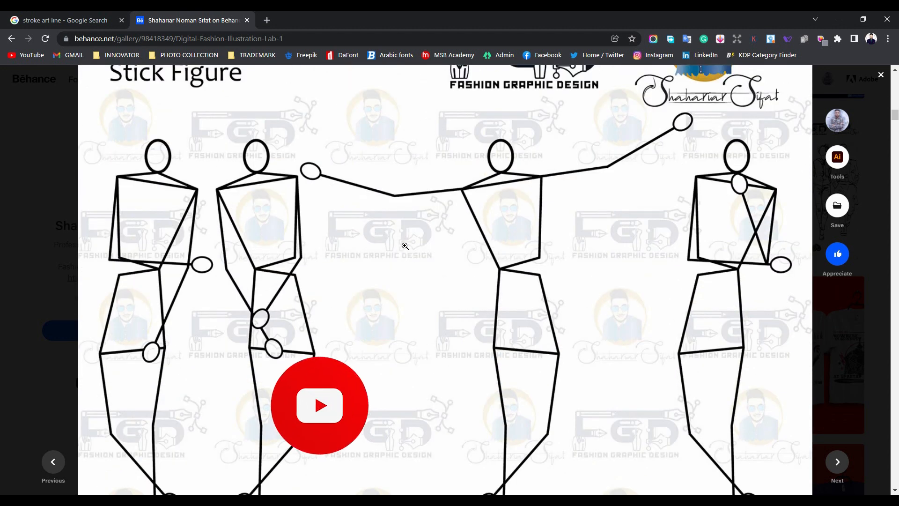
{"action": "scroll", "coordinate": [405, 246], "scroll_direction": "up", "scroll_amount": 15}
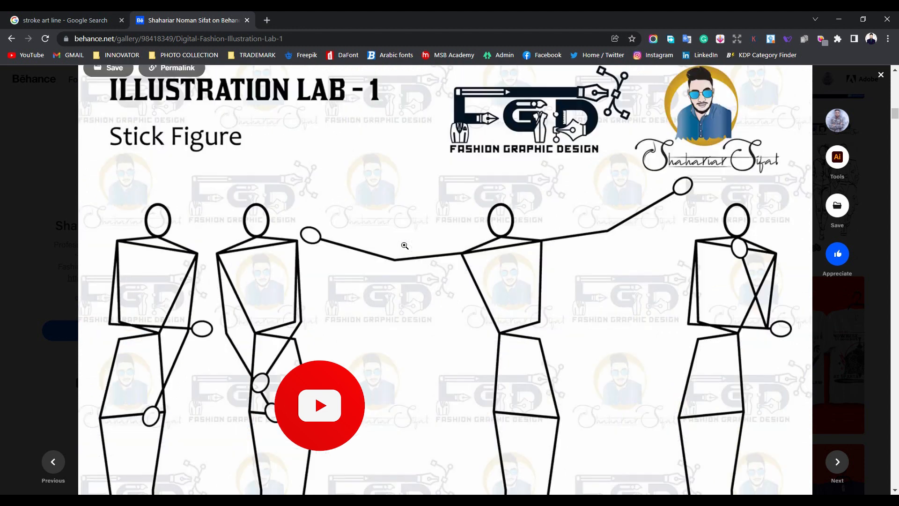
{"action": "scroll", "coordinate": [417, 140], "scroll_direction": "up", "scroll_amount": 5}
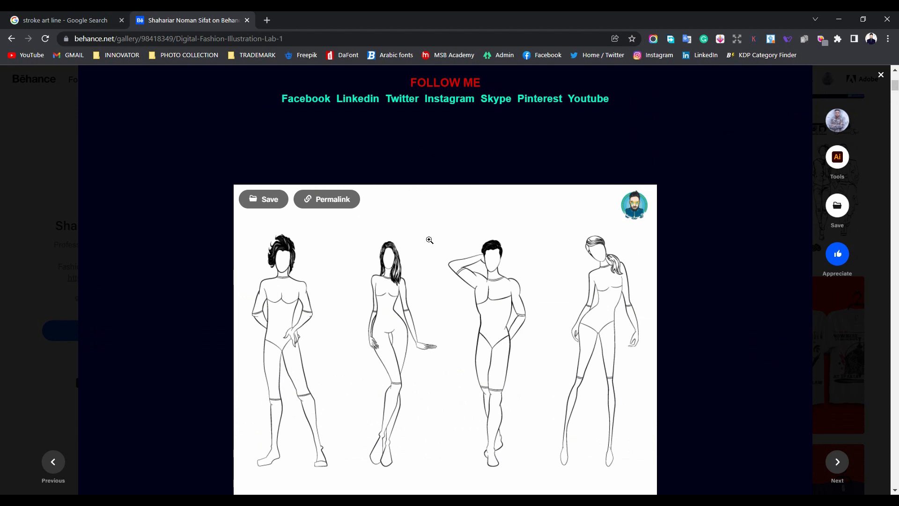
{"action": "scroll", "coordinate": [430, 240], "scroll_direction": "down", "scroll_amount": 20}
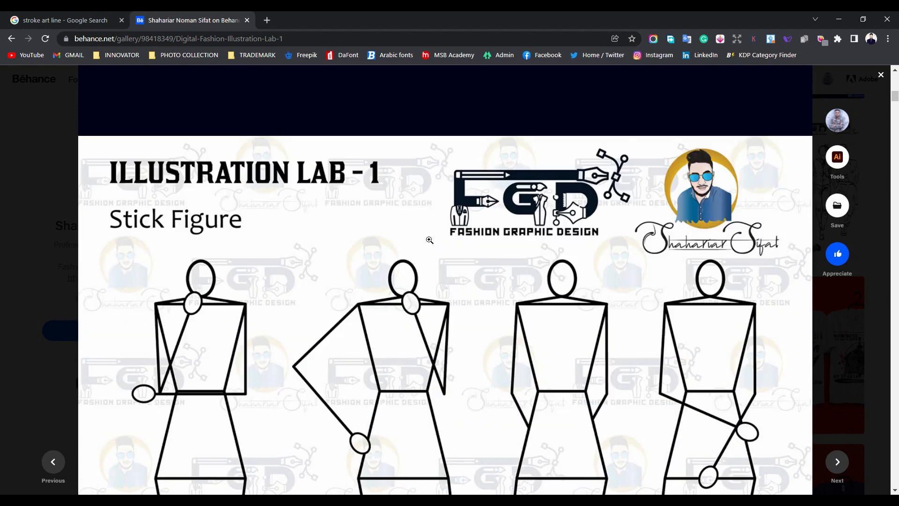
{"action": "scroll", "coordinate": [430, 240], "scroll_direction": "down", "scroll_amount": 1}
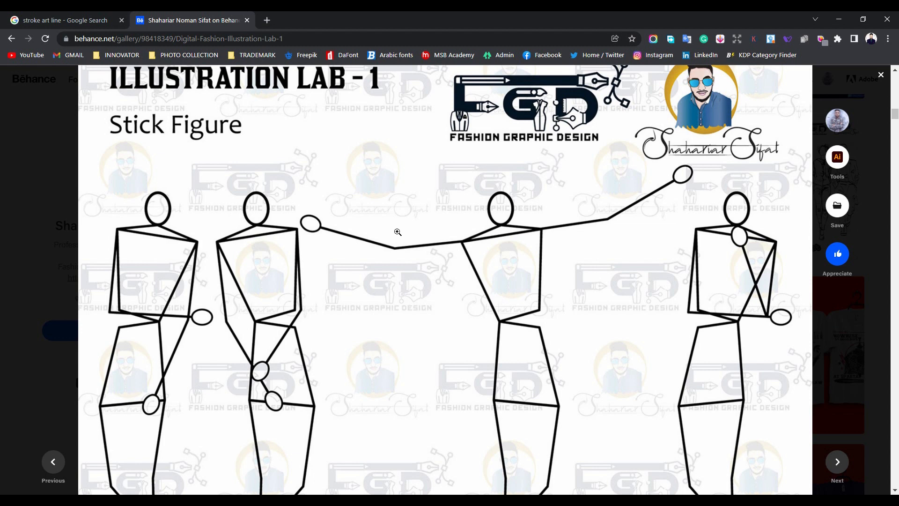
{"action": "scroll", "coordinate": [398, 232], "scroll_direction": "down", "scroll_amount": 4}
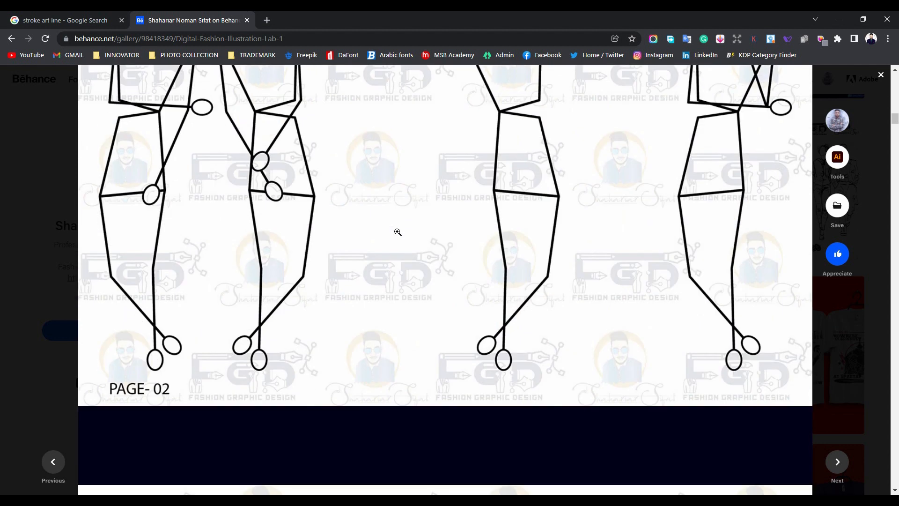
{"action": "scroll", "coordinate": [398, 232], "scroll_direction": "up", "scroll_amount": 4}
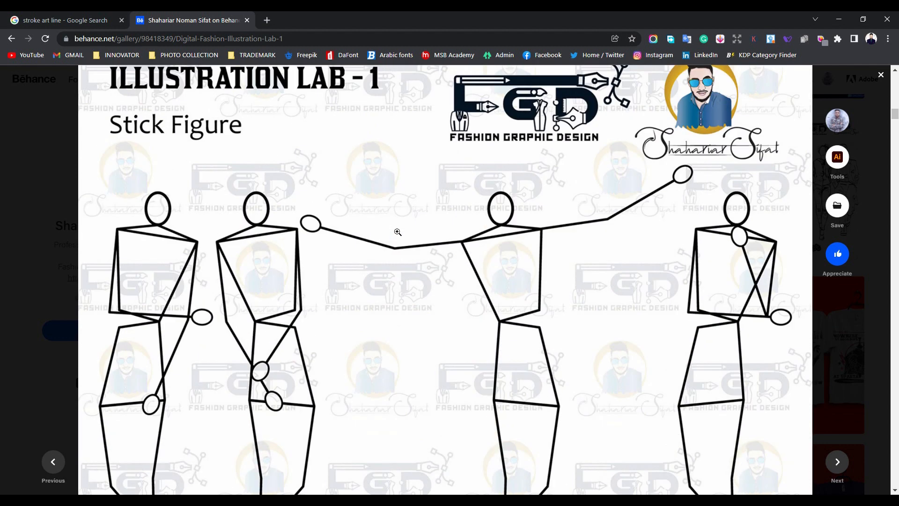
- Switch to the blank art.eps document in Adobe Illustrator and activate the Rectangle tool
{"action": "left_click", "coordinate": [376, 499]}
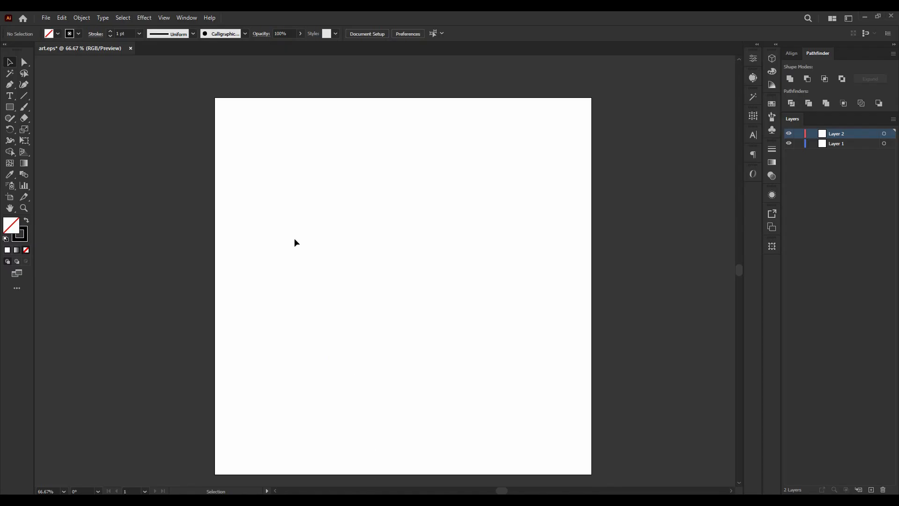
{"action": "left_click", "coordinate": [8, 88]}
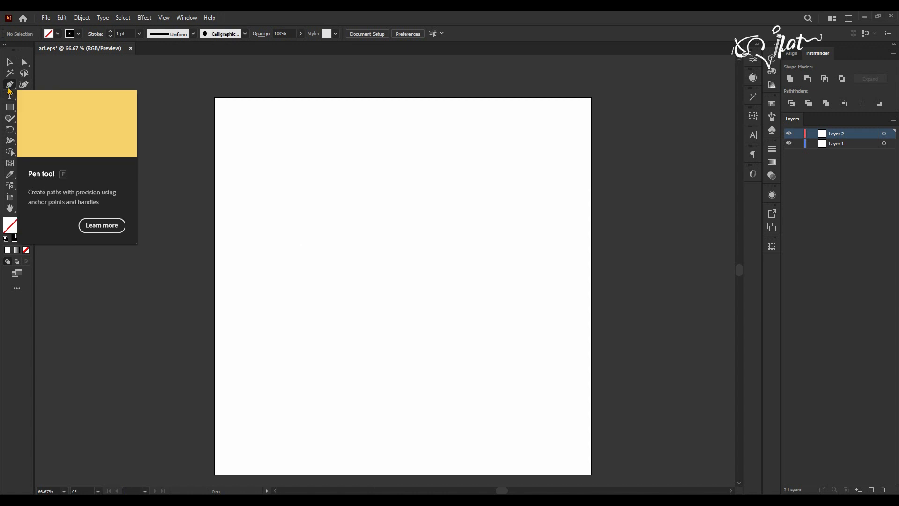
{"action": "left_click", "coordinate": [9, 107]}
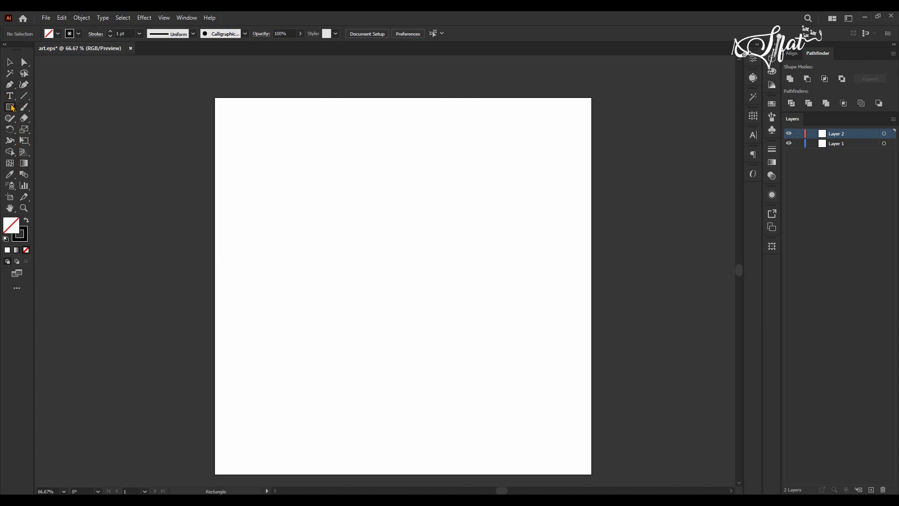
{"action": "right_click", "coordinate": [10, 107]}
{"action": "left_click", "coordinate": [39, 107]}
{"action": "scroll", "coordinate": [318, 141], "scroll_direction": "up", "scroll_amount": 1}
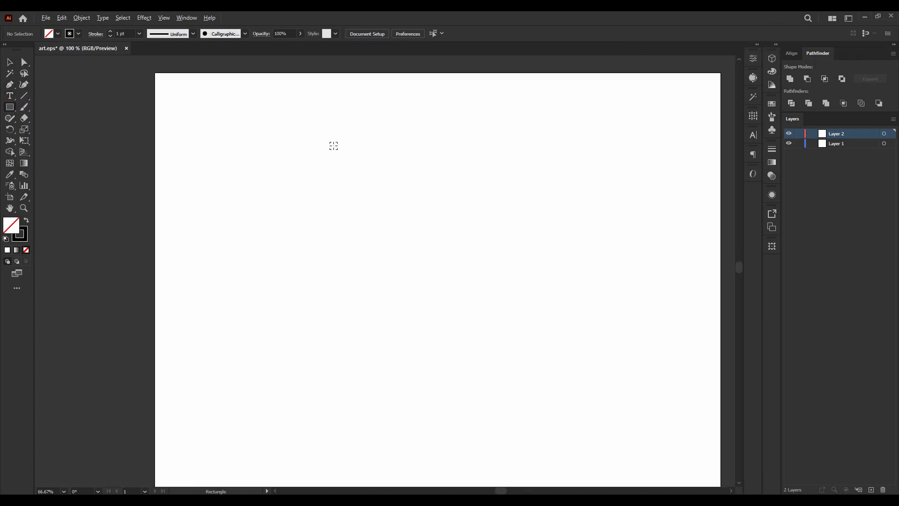
{"action": "scroll", "coordinate": [618, 139], "scroll_direction": "up", "scroll_amount": 1}
- Set the document units to inches, with nothing selected and the Selection tool active
{"action": "left_click", "coordinate": [758, 58]}
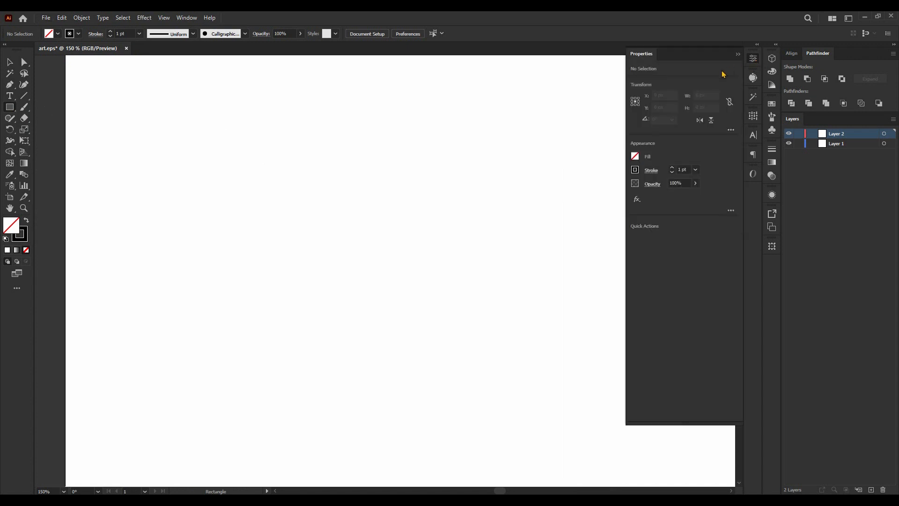
{"action": "left_click", "coordinate": [695, 170]}
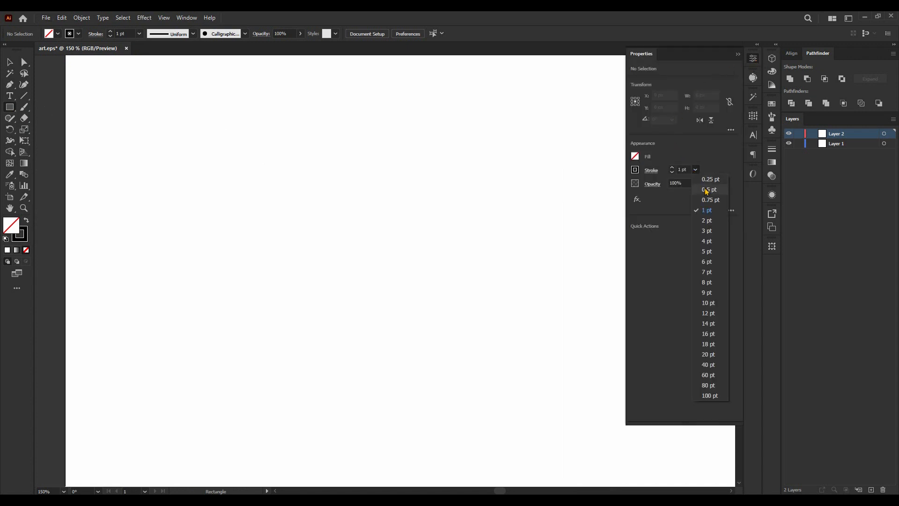
{"action": "left_click", "coordinate": [700, 170]}
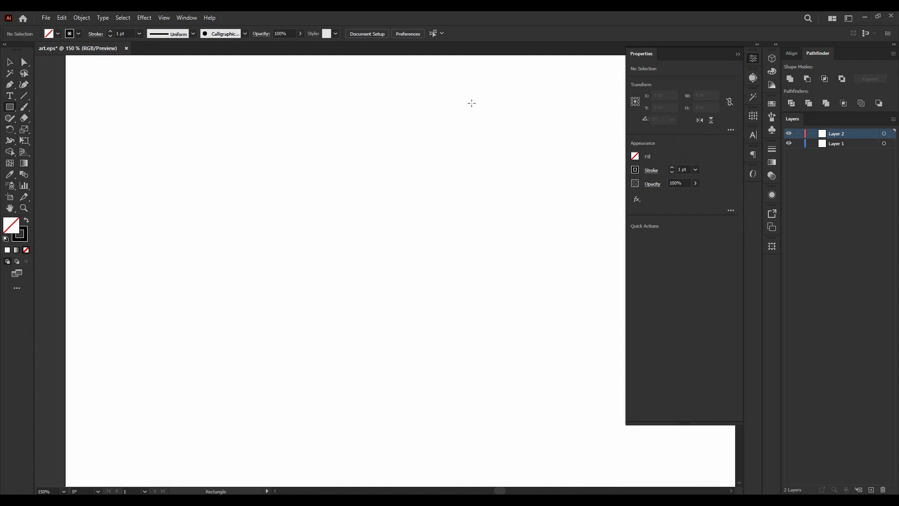
{"action": "left_click", "coordinate": [770, 61]}
{"action": "left_click", "coordinate": [754, 59]}
{"action": "key", "text": "v"}
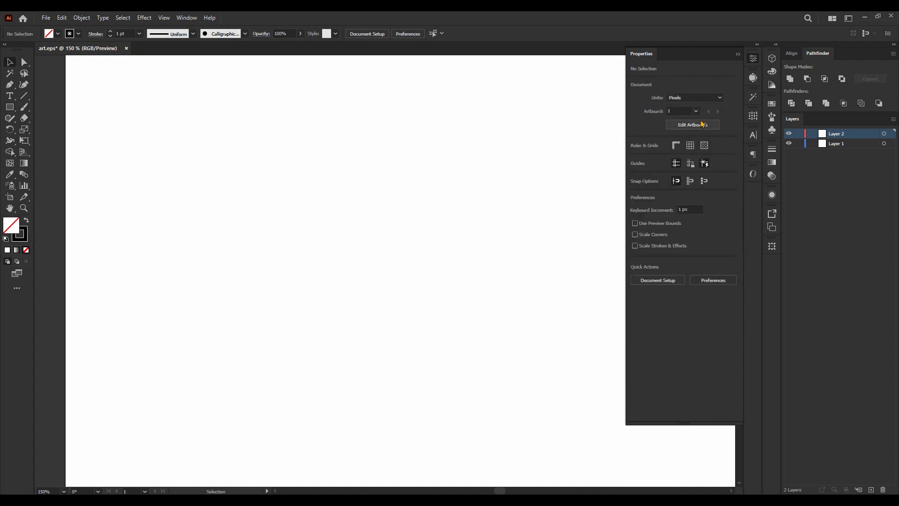
{"action": "left_click", "coordinate": [718, 98]}
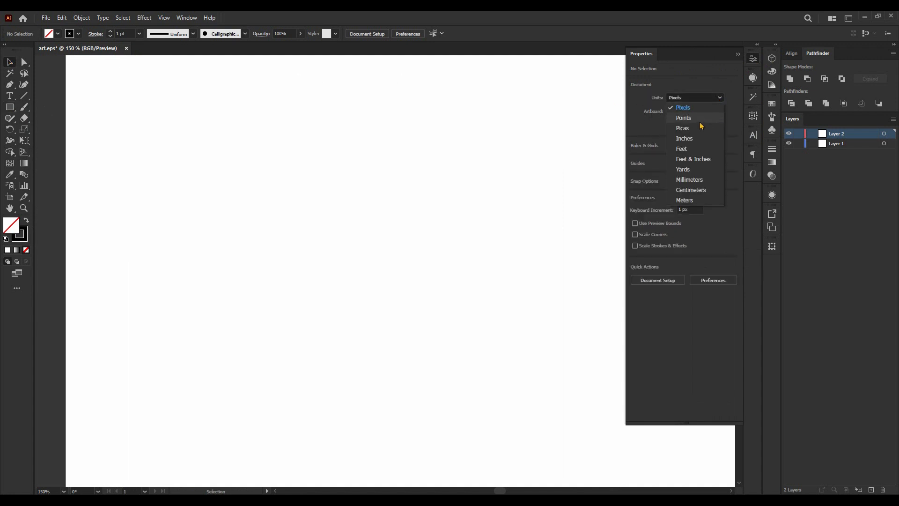
{"action": "left_click", "coordinate": [696, 139]}
- Create a rectangle 1 in wide and 1 in high in the upper part of the artboard
{"action": "left_click", "coordinate": [9, 106]}
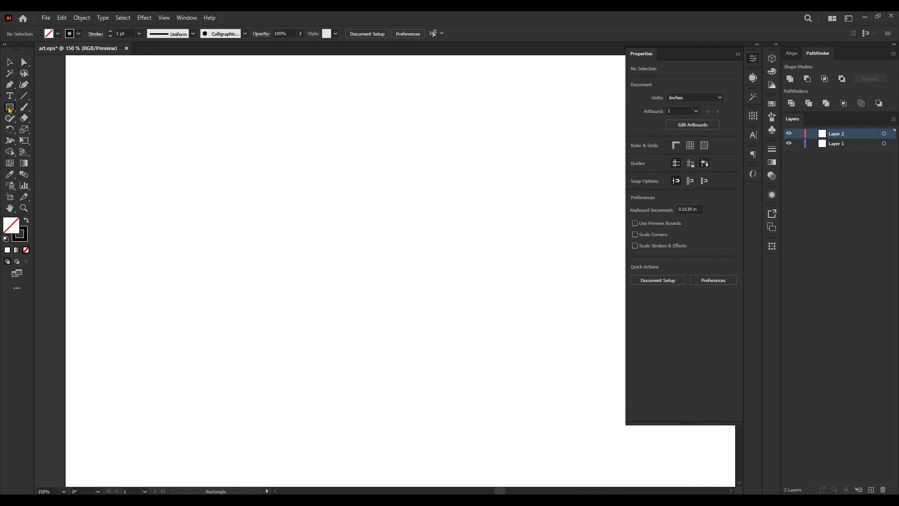
{"action": "left_click", "coordinate": [738, 54]}
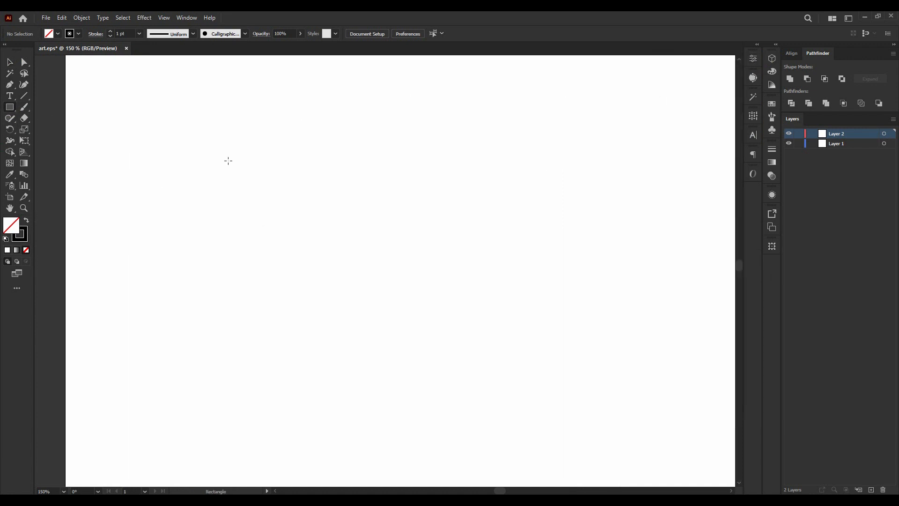
{"action": "left_click", "coordinate": [289, 208]}
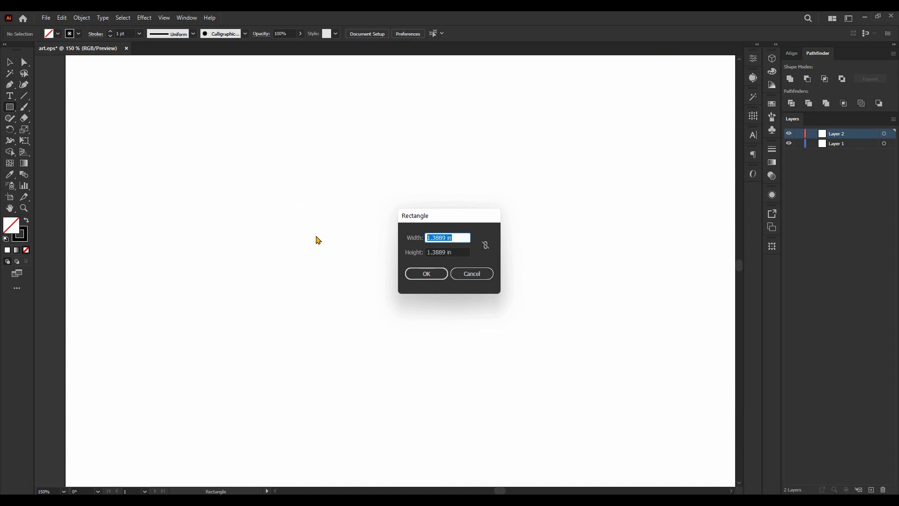
{"action": "type", "text": "1"}
{"action": "key", "text": "Tab"}
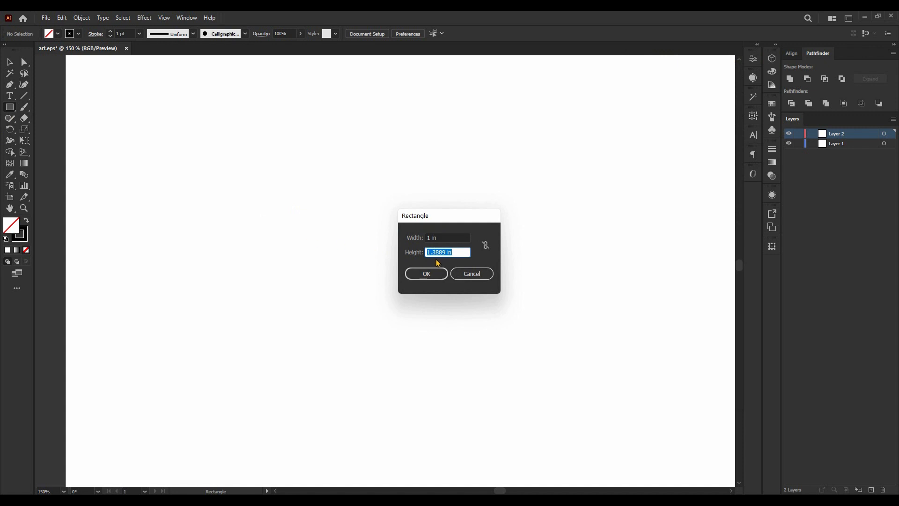
{"action": "type", "text": "1"}
{"action": "left_click", "coordinate": [439, 270]}
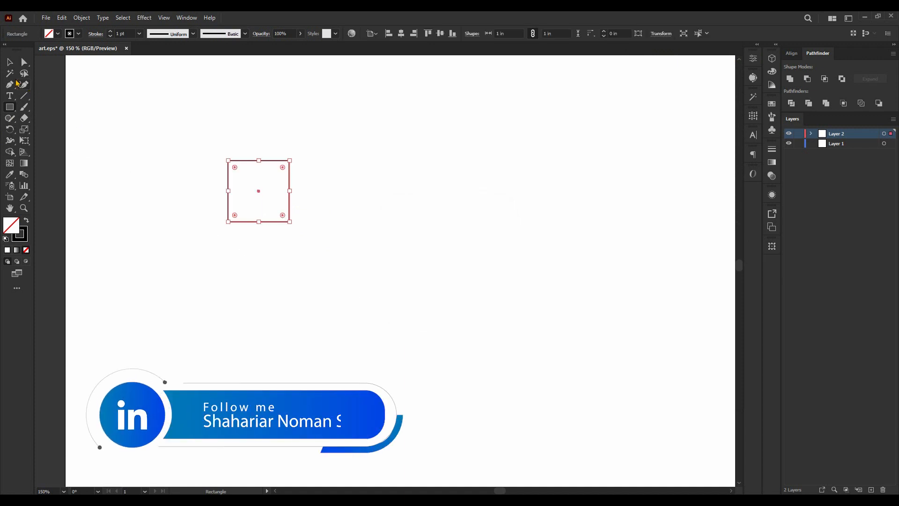
- Swap the square's fill and stroke to give it a black fill and no stroke
{"action": "key", "text": "v"}
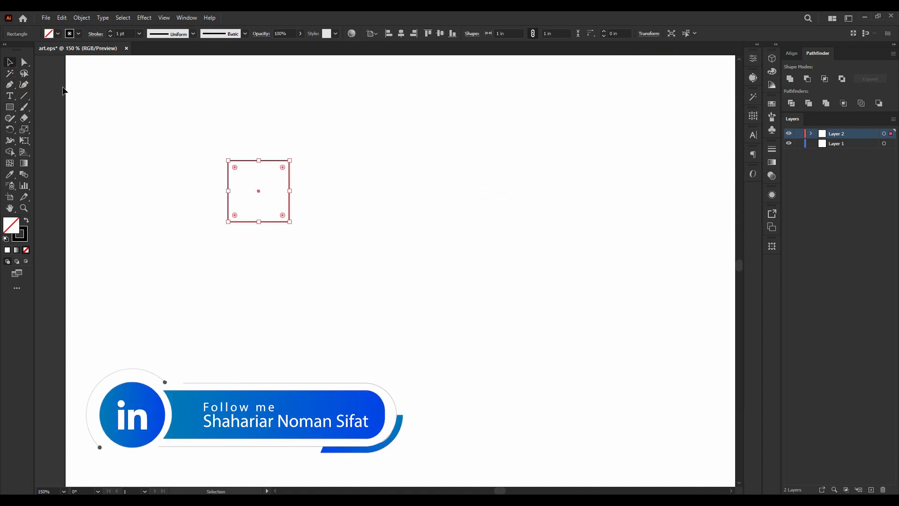
{"action": "left_click", "coordinate": [27, 222]}
{"action": "scroll", "coordinate": [135, 204], "scroll_direction": "up", "scroll_amount": 2}
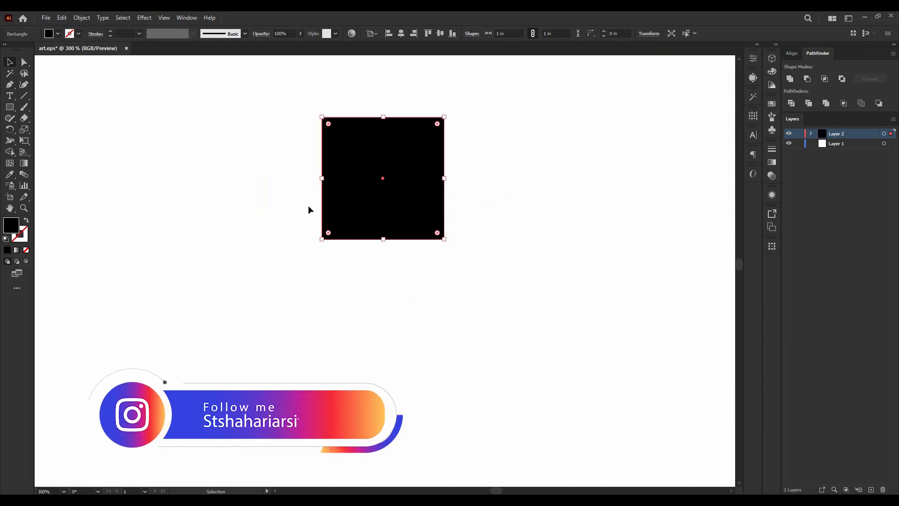
- Flatten the black square by raising its lower edge, and delete the shape
{"action": "scroll", "coordinate": [309, 207], "scroll_direction": "up", "scroll_amount": 1}
{"action": "left_click_drag", "start_coordinate": [384, 273], "coordinate": [403, 159]}
{"action": "scroll", "coordinate": [438, 153], "scroll_direction": "up", "scroll_amount": 3}
{"action": "key", "text": "Delete"}
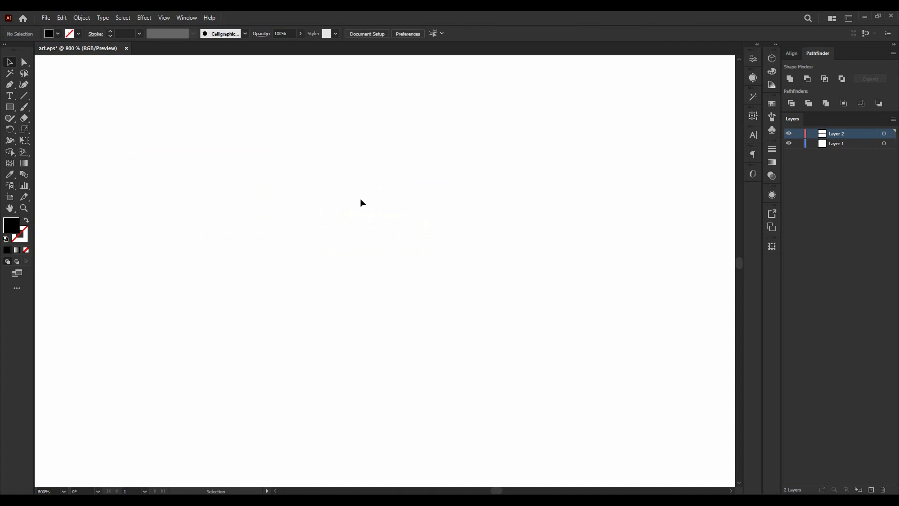
- Create a black rectangle 2 in wide and 1 in high in the upper part of the artboard
{"action": "scroll", "coordinate": [346, 200], "scroll_direction": "down", "scroll_amount": 7}
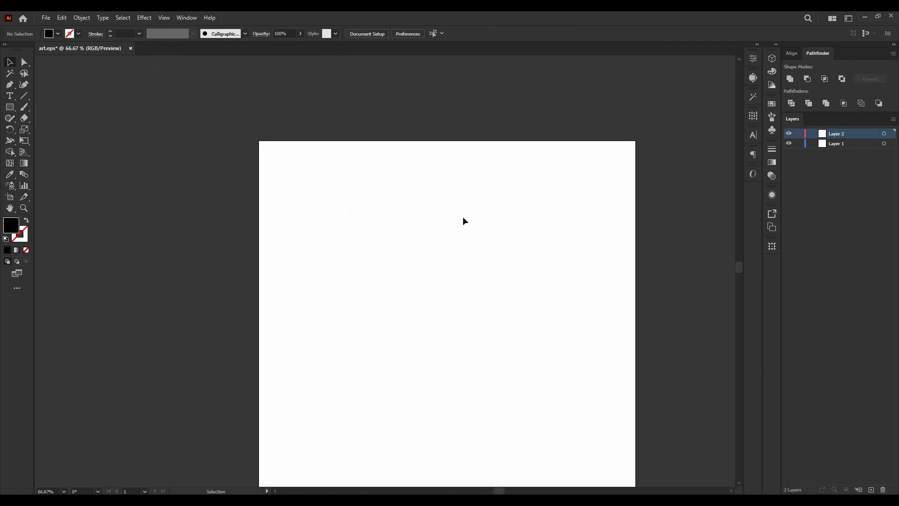
{"action": "scroll", "coordinate": [420, 204], "scroll_direction": "up", "scroll_amount": 1}
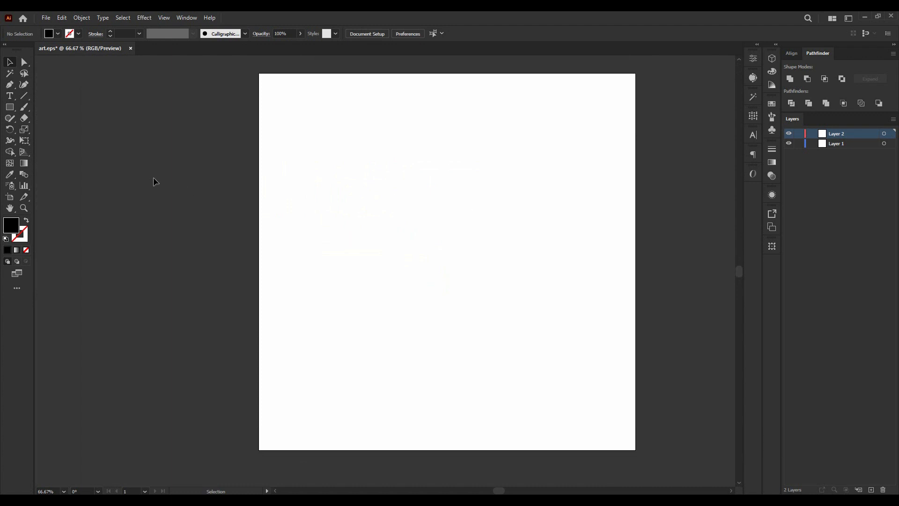
{"action": "left_click", "coordinate": [9, 107]}
{"action": "left_click", "coordinate": [381, 200]}
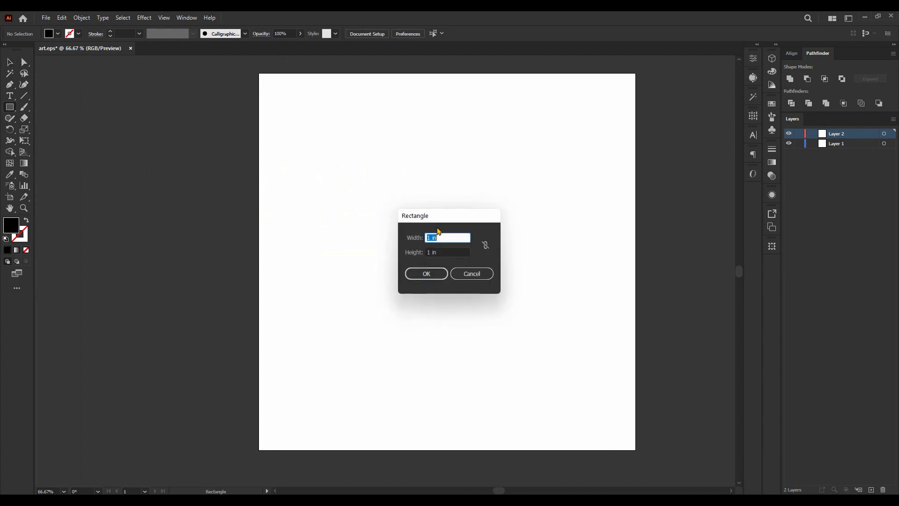
{"action": "type", "text": "2"}
{"action": "left_click", "coordinate": [426, 273]}
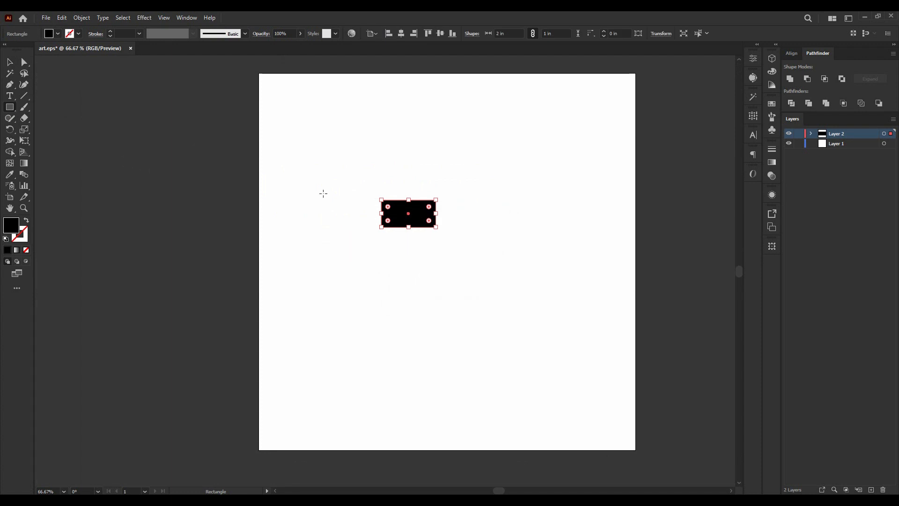
{"action": "left_click", "coordinate": [12, 69]}
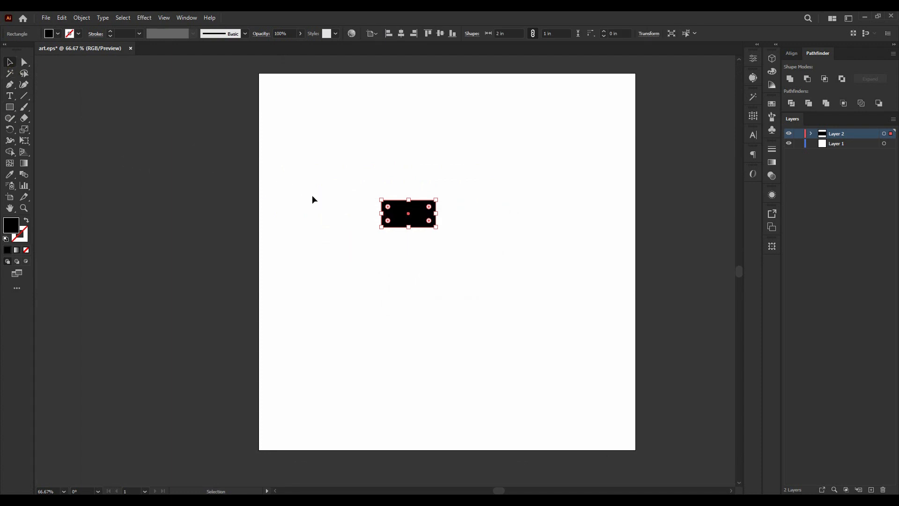
- Flatten the 2 in rectangle into a thin horizontal bar by raising its lower edge, and deselect it
{"action": "scroll", "coordinate": [366, 209], "scroll_direction": "up", "scroll_amount": 3}
{"action": "left_click_drag", "start_coordinate": [494, 276], "coordinate": [502, 203]}
{"action": "left_click", "coordinate": [405, 148]}
{"action": "scroll", "coordinate": [354, 146], "scroll_direction": "down", "scroll_amount": 4}
{"action": "scroll", "coordinate": [455, 169], "scroll_direction": "up", "scroll_amount": 2}
{"action": "scroll", "coordinate": [243, 133], "scroll_direction": "up", "scroll_amount": 3}
- Draw a black circle about 0.22 in across just beyond the right end of the bar with the Ellipse tool
{"action": "left_click", "coordinate": [14, 109]}
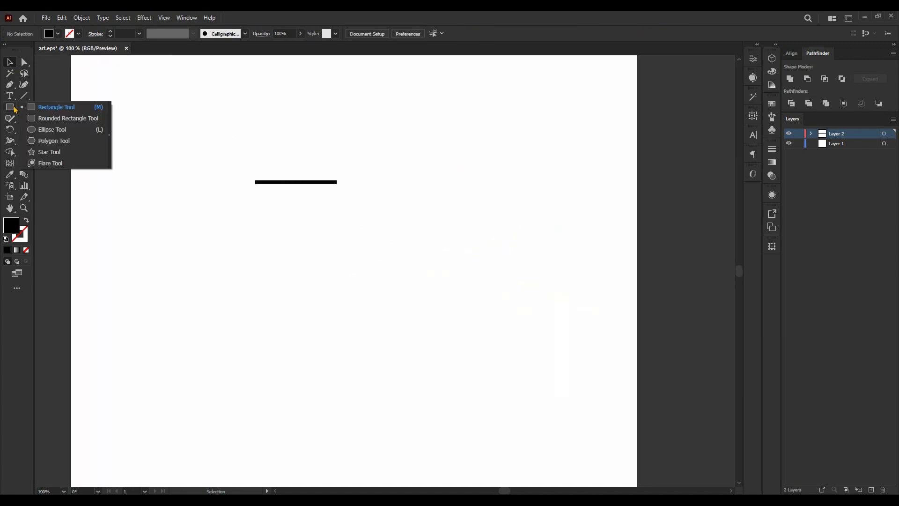
{"action": "left_click", "coordinate": [55, 130]}
{"action": "scroll", "coordinate": [382, 193], "scroll_direction": "up", "scroll_amount": 2}
{"action": "scroll", "coordinate": [281, 177], "scroll_direction": "up", "scroll_amount": 2}
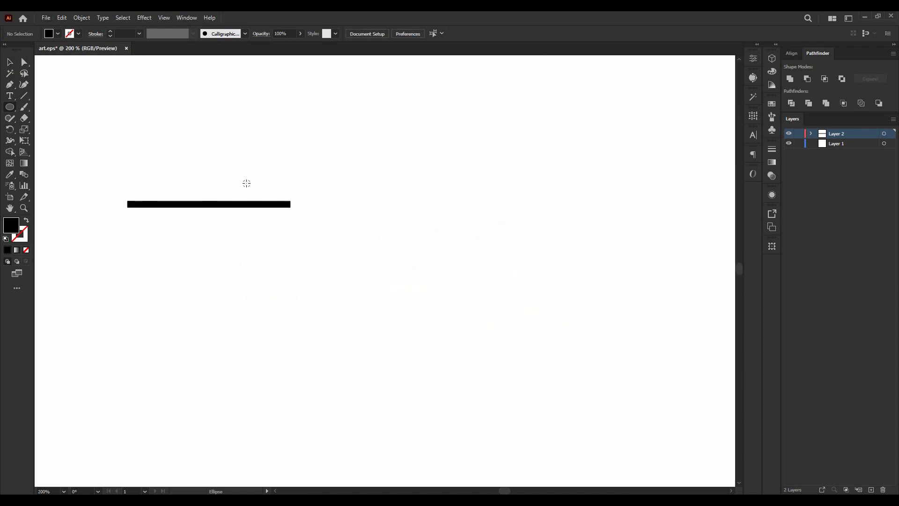
{"action": "scroll", "coordinate": [249, 183], "scroll_direction": "up", "scroll_amount": 1}
{"action": "left_click_drag", "start_coordinate": [377, 214], "coordinate": [396, 232]}
{"action": "left_click", "coordinate": [9, 64]}
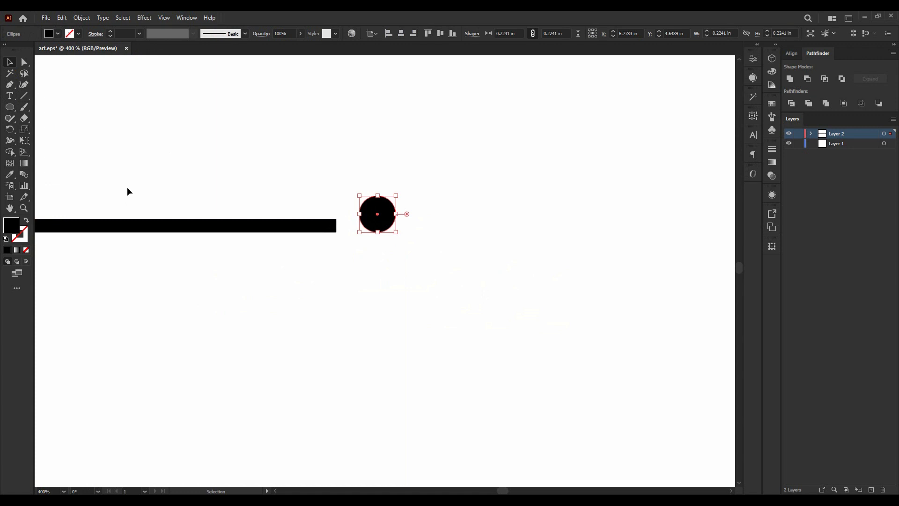
- Check the stick-figure reference on Behance, and stretch the circle downward into an oval about 0.26 in high
{"action": "key", "text": "alt+Tab"}
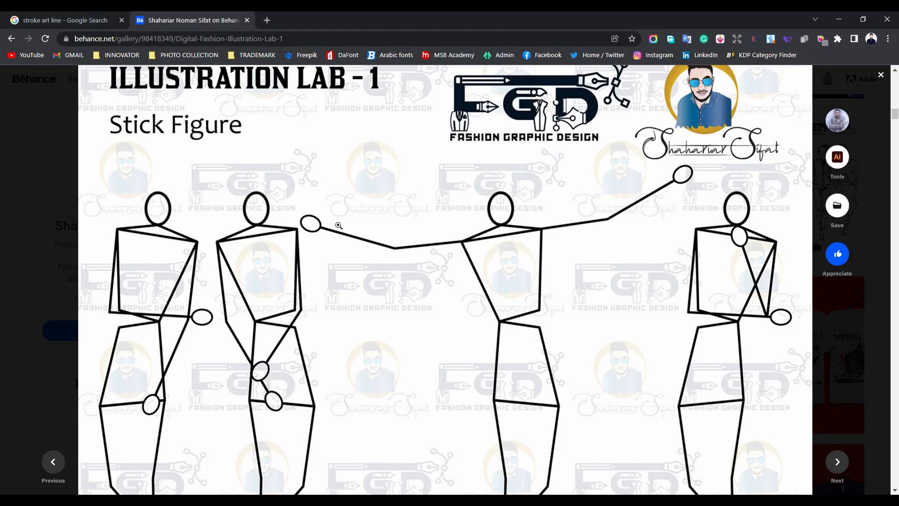
{"action": "key", "text": "alt+Tab"}
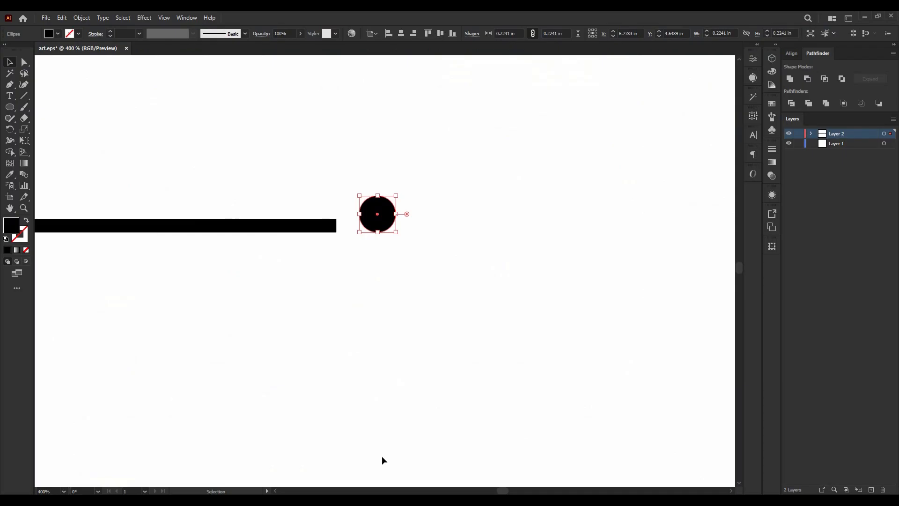
{"action": "scroll", "coordinate": [307, 229], "scroll_direction": "up", "scroll_amount": 2}
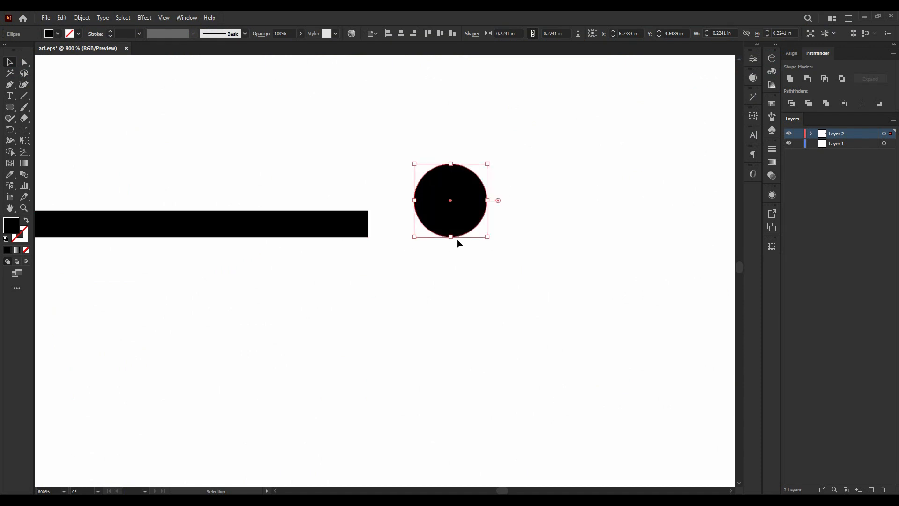
{"action": "left_click_drag", "start_coordinate": [450, 238], "coordinate": [451, 245]}
- Thin the 2 in bar to a height of about 0.024 in, and deselect it
{"action": "left_click", "coordinate": [281, 234]}
{"action": "scroll", "coordinate": [317, 237], "scroll_direction": "down", "scroll_amount": 2}
{"action": "scroll", "coordinate": [209, 236], "scroll_direction": "up", "scroll_amount": 3}
{"action": "left_click_drag", "start_coordinate": [214, 236], "coordinate": [220, 208]}
{"action": "left_click", "coordinate": [361, 133]}
{"action": "scroll", "coordinate": [356, 137], "scroll_direction": "down", "scroll_amount": 4}
{"action": "scroll", "coordinate": [437, 204], "scroll_direction": "up", "scroll_amount": 1}
{"action": "scroll", "coordinate": [335, 140], "scroll_direction": "up", "scroll_amount": 1}
{"action": "left_click", "coordinate": [311, 207]}
{"action": "scroll", "coordinate": [318, 210], "scroll_direction": "up", "scroll_amount": 2}
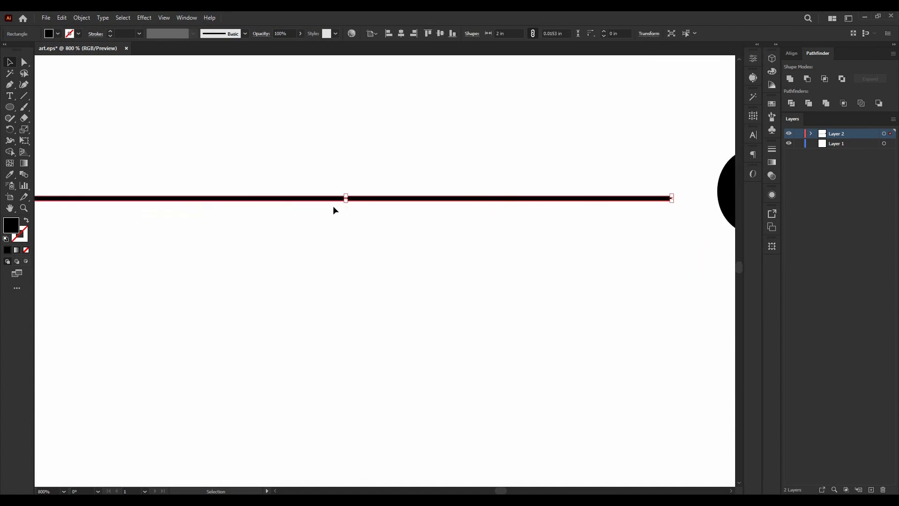
{"action": "left_click_drag", "start_coordinate": [348, 204], "coordinate": [347, 201]}
{"action": "left_click", "coordinate": [367, 168]}
{"action": "scroll", "coordinate": [367, 168], "scroll_direction": "down", "scroll_amount": 3}
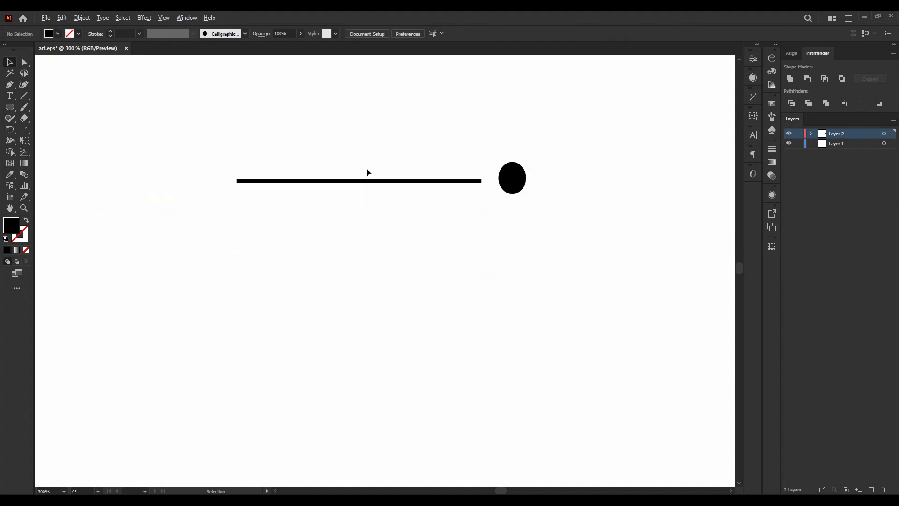
- Swap the oval's fill and stroke to make it a black outline without fill, with a 2 pt stroke
{"action": "scroll", "coordinate": [514, 178], "scroll_direction": "up", "scroll_amount": 1}
{"action": "left_click", "coordinate": [514, 178]}
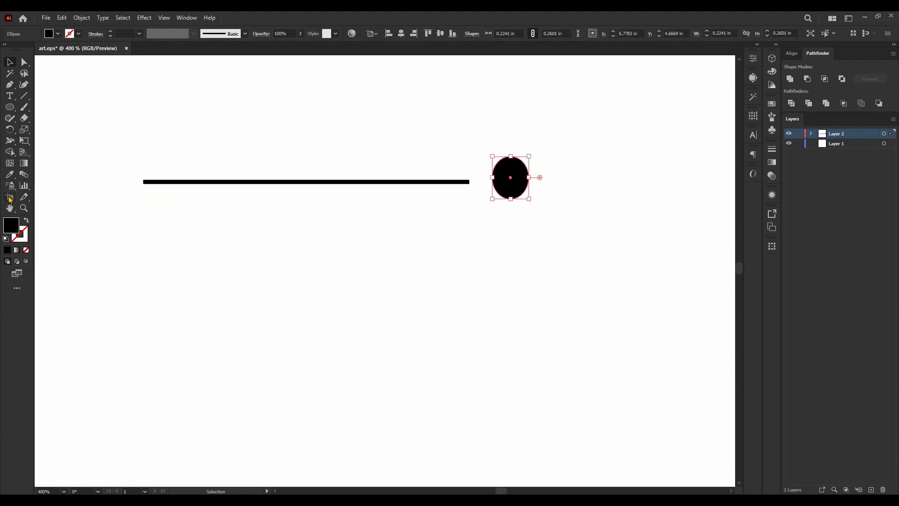
{"action": "left_click", "coordinate": [26, 221]}
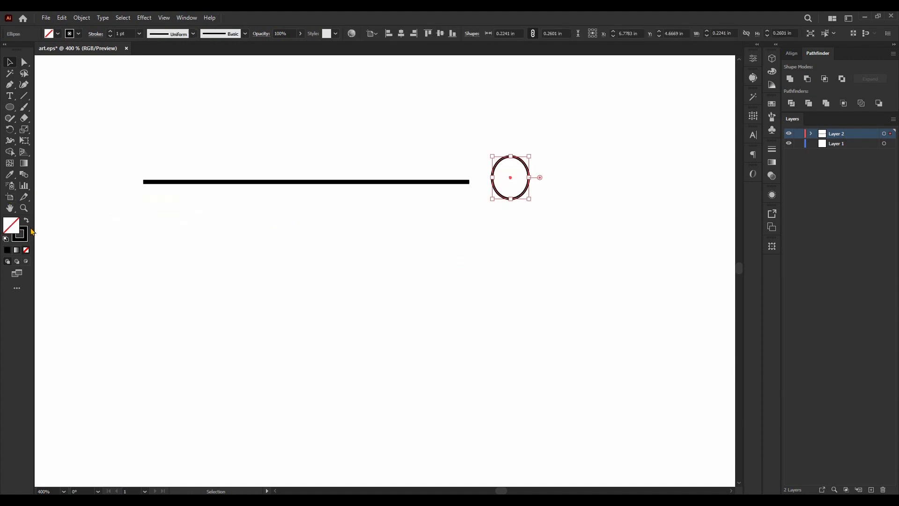
{"action": "left_click", "coordinate": [111, 32]}
- Expand the outlined oval with both Fill and Stroke included
{"action": "left_click", "coordinate": [82, 18]}
{"action": "left_click", "coordinate": [112, 128]}
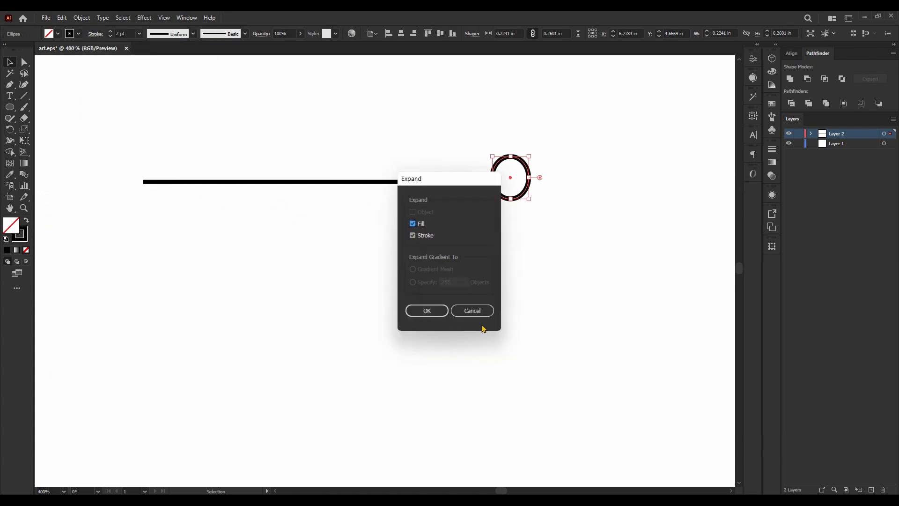
{"action": "left_click", "coordinate": [427, 310]}
- Scale the expanded oval ring down slightly, and deselect it
{"action": "scroll", "coordinate": [504, 225], "scroll_direction": "up", "scroll_amount": 2}
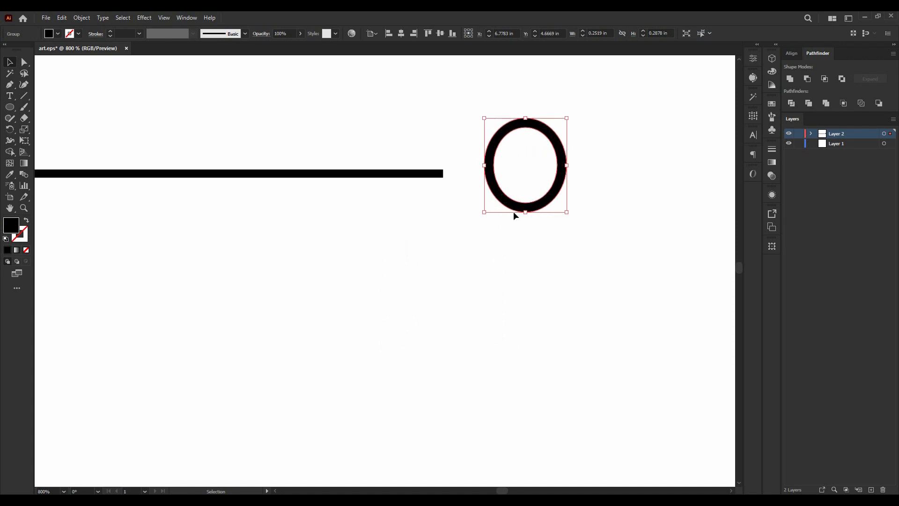
{"action": "left_click_drag", "start_coordinate": [526, 118], "coordinate": [527, 133]}
{"action": "left_click", "coordinate": [528, 155]}
{"action": "scroll", "coordinate": [527, 155], "scroll_direction": "down", "scroll_amount": 3}
{"action": "scroll", "coordinate": [372, 187], "scroll_direction": "up", "scroll_amount": 1}
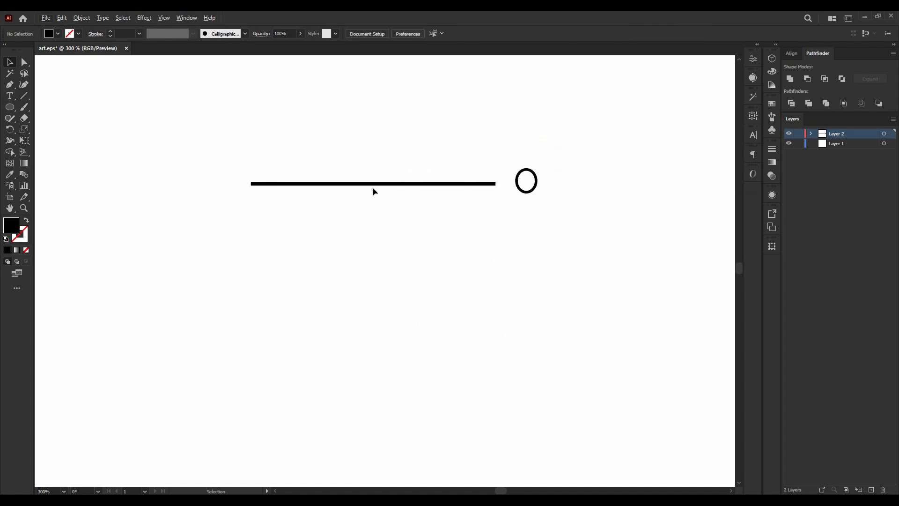
{"action": "scroll", "coordinate": [416, 187], "scroll_direction": "down", "scroll_amount": 2}
{"action": "scroll", "coordinate": [373, 189], "scroll_direction": "up", "scroll_amount": 2}
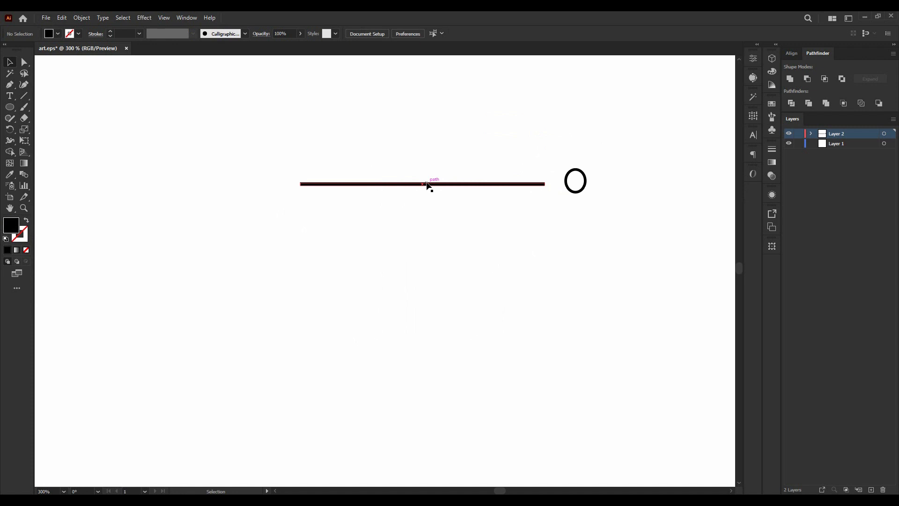
- Move the 2 in bar slightly up and to the left, away from the oval ring
{"action": "scroll", "coordinate": [426, 182], "scroll_direction": "down", "scroll_amount": 1}
{"action": "mouse_move", "coordinate": [426, 184]}
{"action": "left_mouse_down"}
{"action": "mouse_move", "coordinate": [506, 221]}
{"action": "mouse_move", "coordinate": [413, 178]}
{"action": "left_mouse_up"}
{"action": "scroll", "coordinate": [412, 176], "scroll_direction": "up", "scroll_amount": 1}
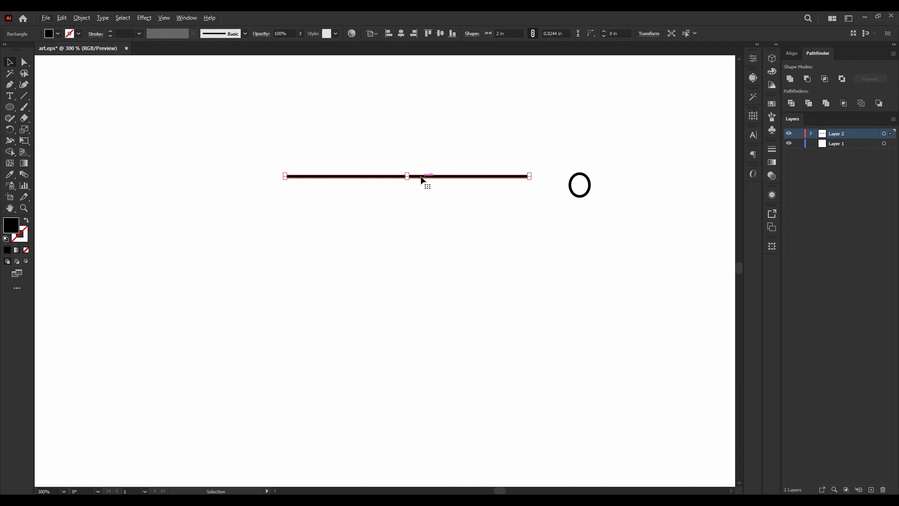
- Place a copy of the 2 in bar below the original, offset slightly to the right
{"action": "left_click_drag", "start_coordinate": [421, 180], "coordinate": [444, 241]}
{"action": "left_click", "coordinate": [445, 215]}
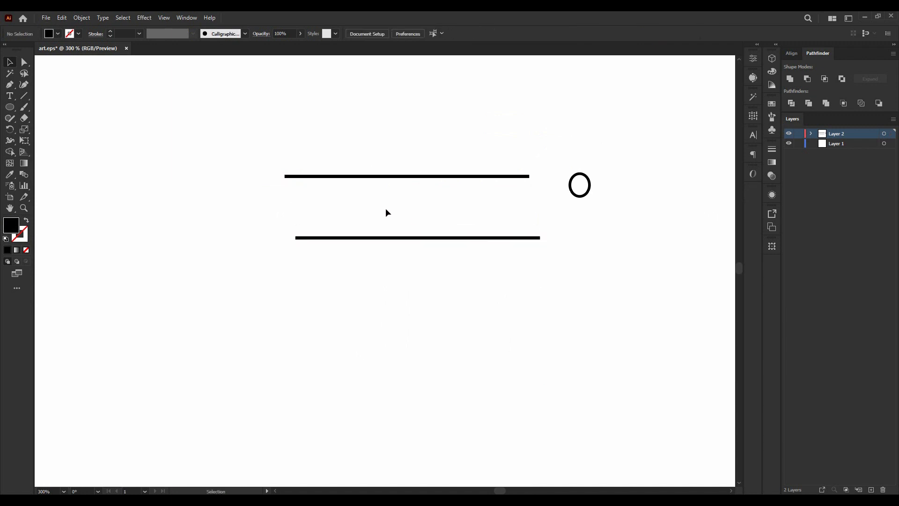
{"action": "scroll", "coordinate": [419, 239], "scroll_direction": "up", "scroll_amount": 2}
{"action": "scroll", "coordinate": [380, 228], "scroll_direction": "down", "scroll_amount": 3}
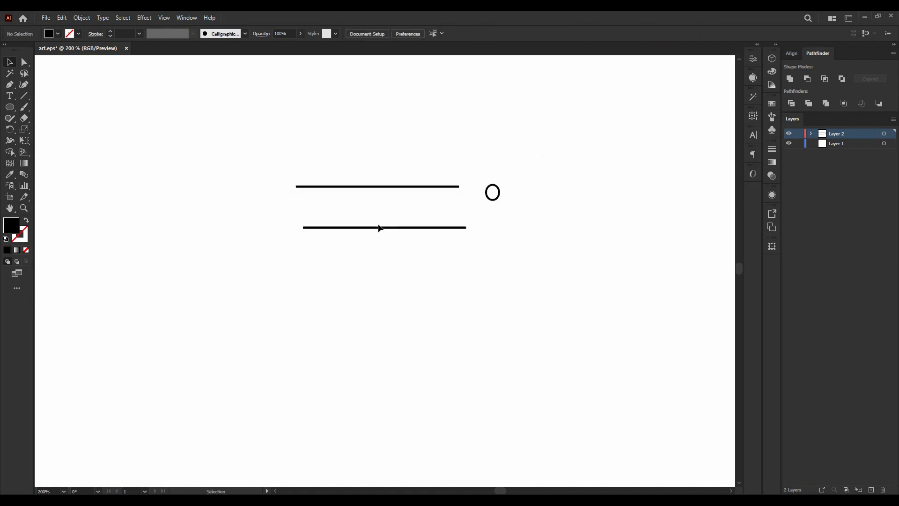
{"action": "scroll", "coordinate": [379, 228], "scroll_direction": "up", "scroll_amount": 2}
- Try crossing the bar copy with another copy rotated to a 45-degree diagonal, and delete both copies
{"action": "left_click_drag", "start_coordinate": [389, 229], "coordinate": [391, 195]}
{"action": "left_click", "coordinate": [86, 103]}
{"action": "left_click_drag", "start_coordinate": [252, 147], "coordinate": [271, 231]}
{"action": "left_click_drag", "start_coordinate": [539, 224], "coordinate": [337, 310]}
{"action": "left_click", "coordinate": [438, 237]}
{"action": "left_click_drag", "start_coordinate": [438, 239], "coordinate": [373, 194]}
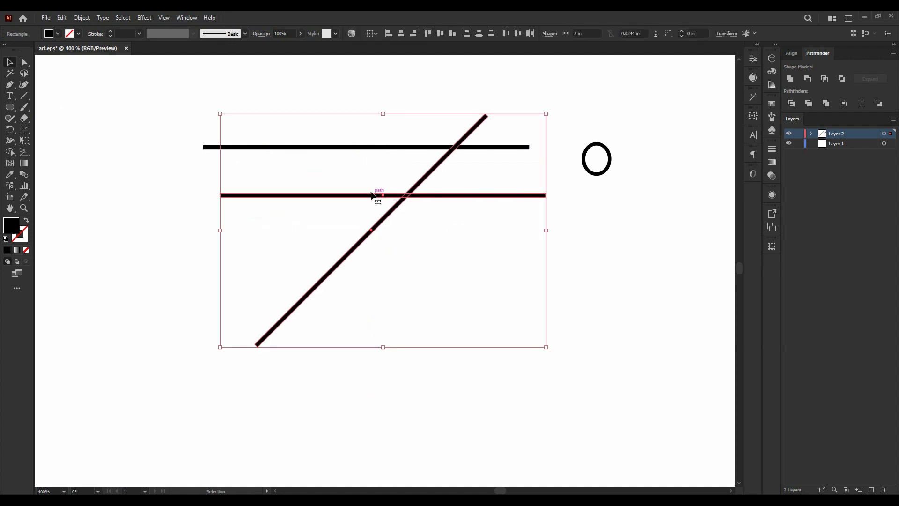
{"action": "key", "text": "Delete"}
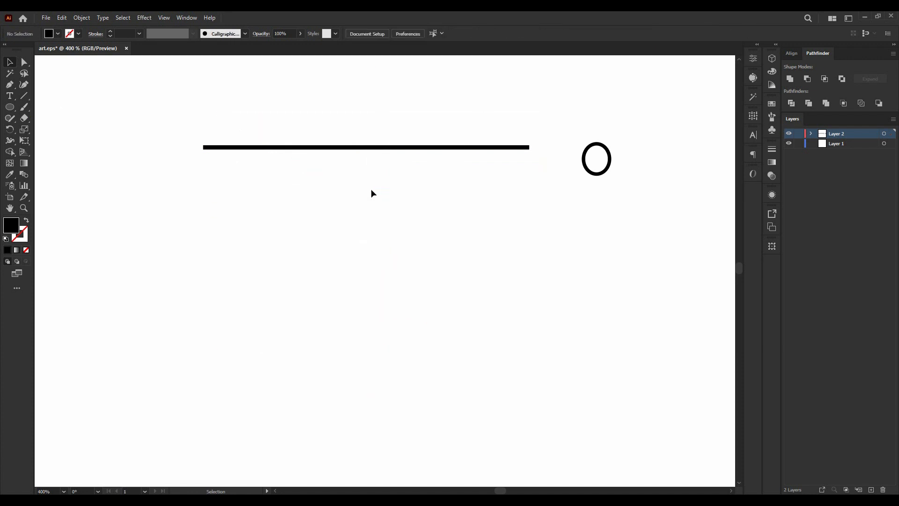
- Create a black square 1 in wide and 1 in high at the left end of the 2 in bar
{"action": "right_click", "coordinate": [10, 108]}
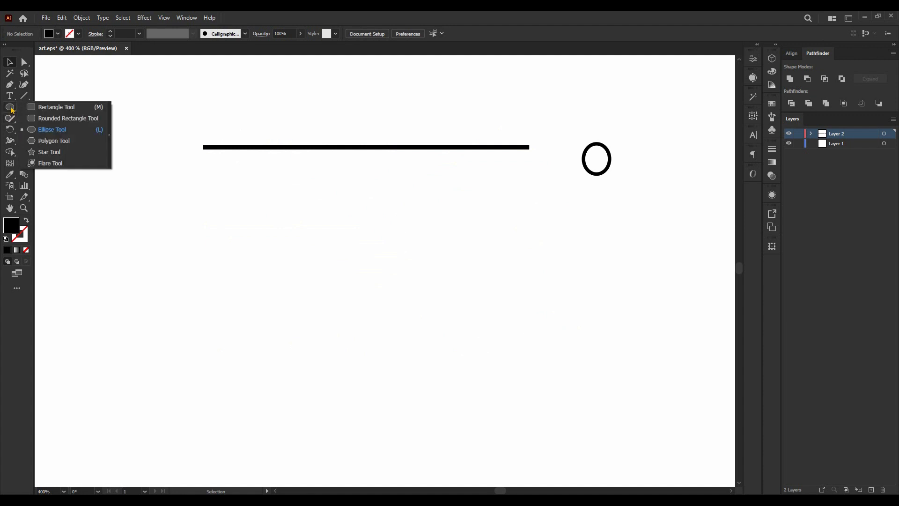
{"action": "left_click", "coordinate": [55, 109]}
{"action": "scroll", "coordinate": [204, 140], "scroll_direction": "up", "scroll_amount": 6}
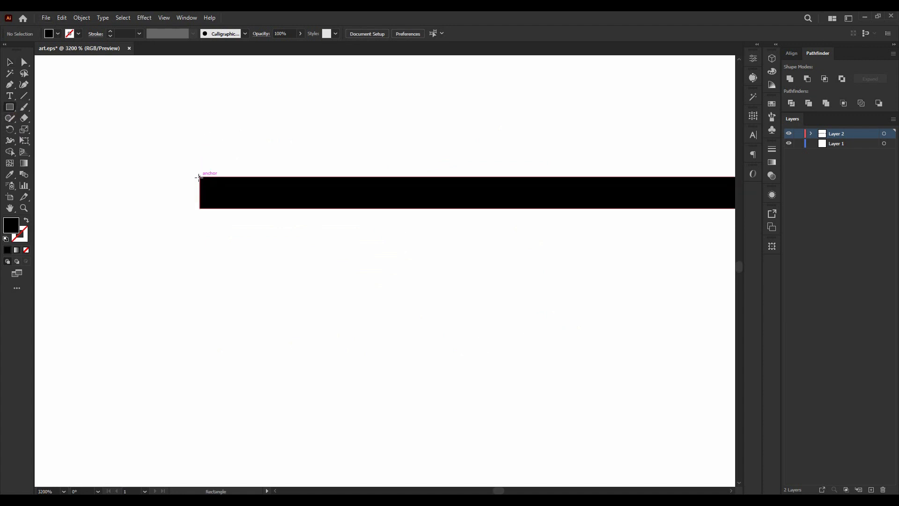
{"action": "scroll", "coordinate": [199, 178], "scroll_direction": "down", "scroll_amount": 2}
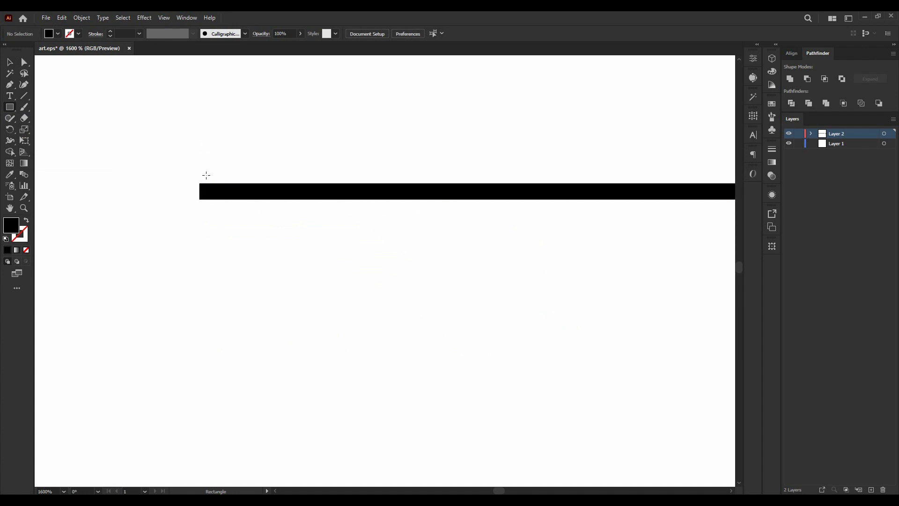
{"action": "left_click", "coordinate": [206, 175]}
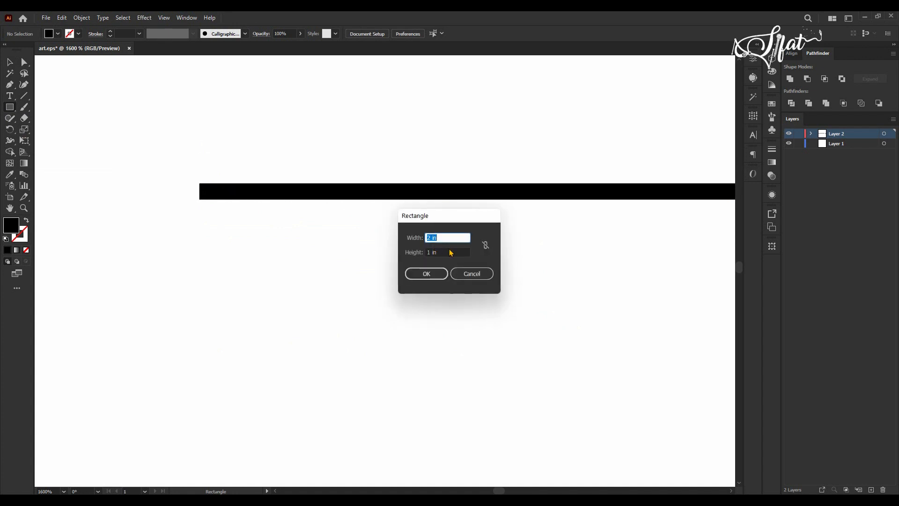
{"action": "type", "text": "1"}
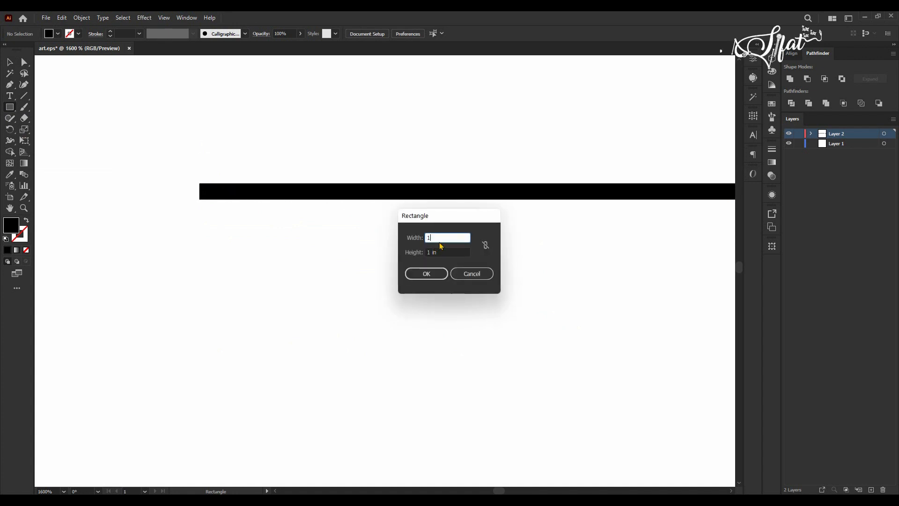
{"action": "left_click", "coordinate": [426, 274]}
{"action": "left_click", "coordinate": [10, 63]}
{"action": "scroll", "coordinate": [213, 148], "scroll_direction": "down", "scroll_amount": 1}
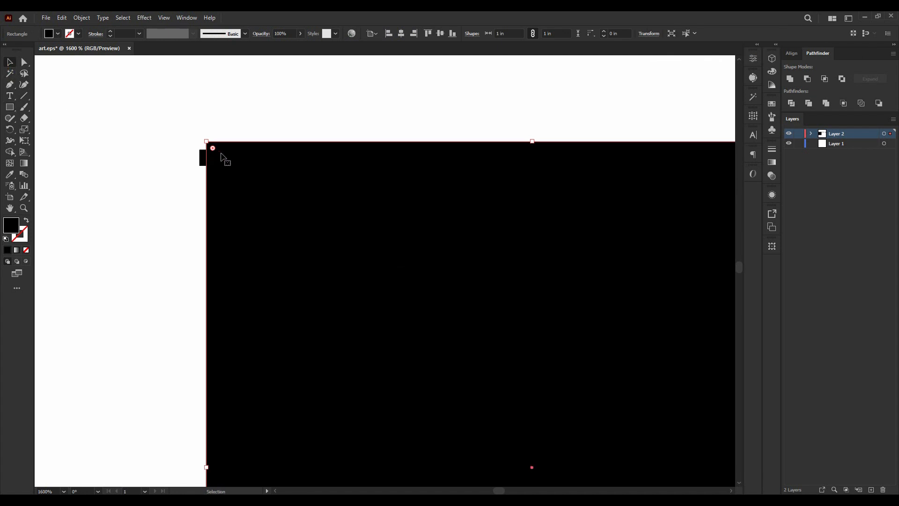
- Flatten the 1 in square into a thin strip about 0.031 in high
{"action": "scroll", "coordinate": [221, 159], "scroll_direction": "down", "scroll_amount": 2}
{"action": "mouse_move", "coordinate": [330, 153]}
{"action": "left_mouse_down"}
{"action": "mouse_move", "coordinate": [339, 379]}
{"action": "mouse_move", "coordinate": [345, 169]}
{"action": "mouse_move", "coordinate": [361, 243]}
{"action": "mouse_move", "coordinate": [361, 296]}
{"action": "mouse_move", "coordinate": [331, 167]}
{"action": "left_mouse_up"}
{"action": "scroll", "coordinate": [337, 369], "scroll_direction": "down", "scroll_amount": 1}
{"action": "scroll", "coordinate": [328, 168], "scroll_direction": "up", "scroll_amount": 1}
{"action": "scroll", "coordinate": [142, 145], "scroll_direction": "up", "scroll_amount": 3}
{"action": "scroll", "coordinate": [611, 170], "scroll_direction": "down", "scroll_amount": 4}
- Move the 1 in strip to the left of the 2 in bar and align their bottom edges, using the bar as key object
{"action": "left_click_drag", "start_coordinate": [595, 176], "coordinate": [257, 160]}
{"action": "scroll", "coordinate": [412, 145], "scroll_direction": "up", "scroll_amount": 3}
{"action": "left_click", "coordinate": [645, 209], "text": "shift"}
{"action": "left_click", "coordinate": [617, 201]}
{"action": "left_click", "coordinate": [791, 53]}
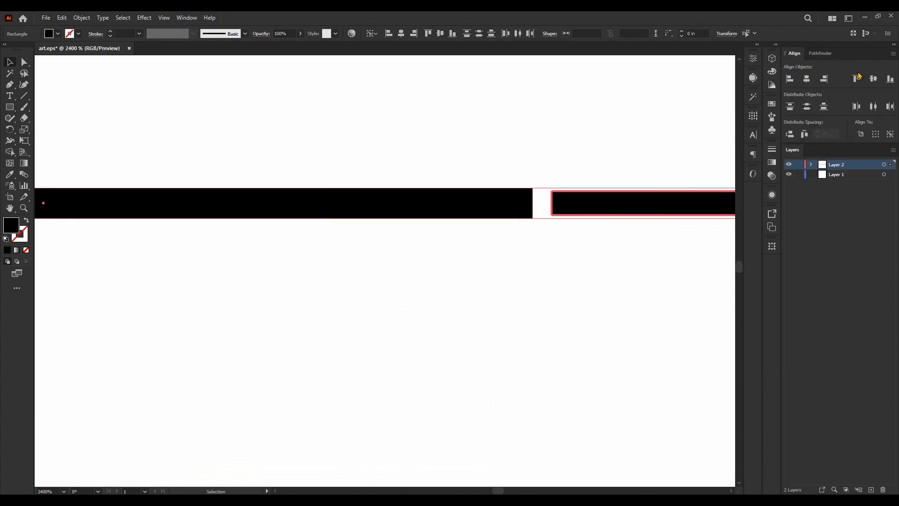
{"action": "left_click", "coordinate": [890, 78]}
{"action": "left_click", "coordinate": [618, 108]}
- Reduce the 1 in strip's height to about 0.024 in to match the 2 in bar's thickness
{"action": "scroll", "coordinate": [549, 182], "scroll_direction": "down", "scroll_amount": 2}
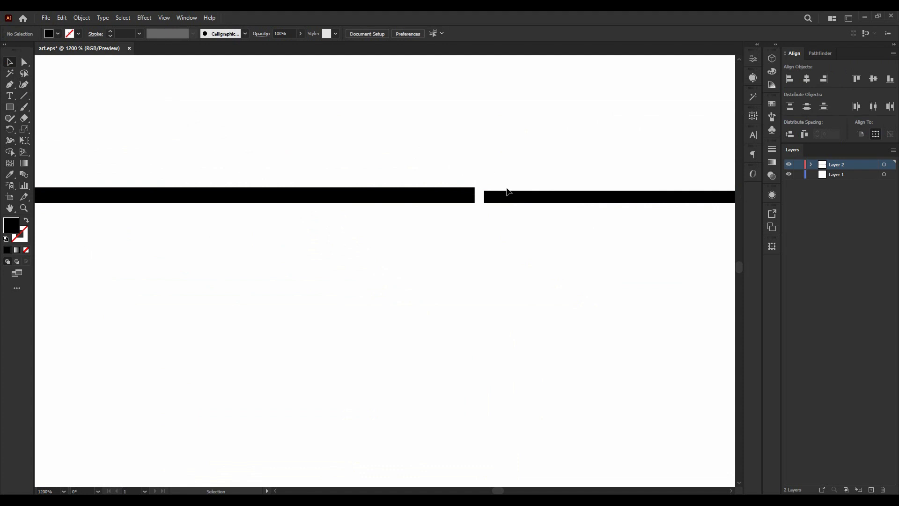
{"action": "scroll", "coordinate": [406, 151], "scroll_direction": "up", "scroll_amount": 2}
{"action": "left_click_drag", "start_coordinate": [380, 137], "coordinate": [549, 238]}
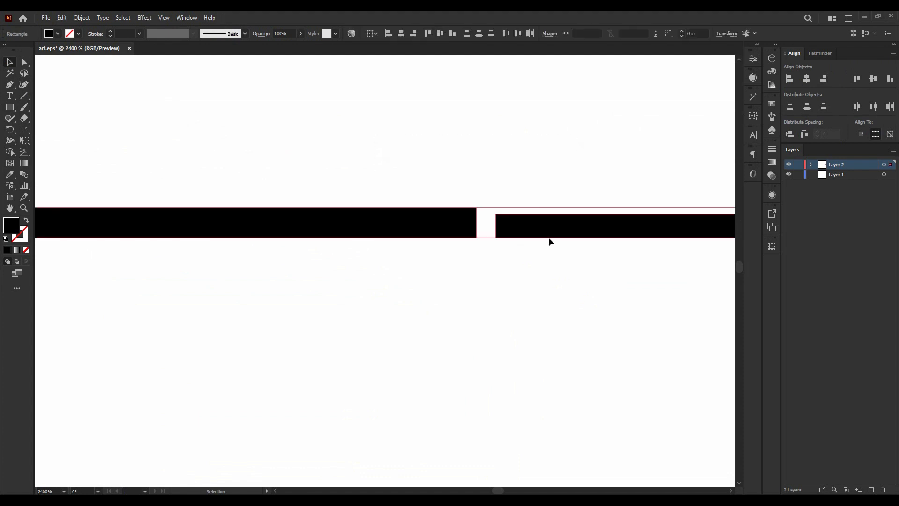
{"action": "left_click", "coordinate": [451, 175]}
{"action": "scroll", "coordinate": [442, 214], "scroll_direction": "up", "scroll_amount": 2}
{"action": "left_click", "coordinate": [444, 215]}
{"action": "scroll", "coordinate": [531, 191], "scroll_direction": "down", "scroll_amount": 4}
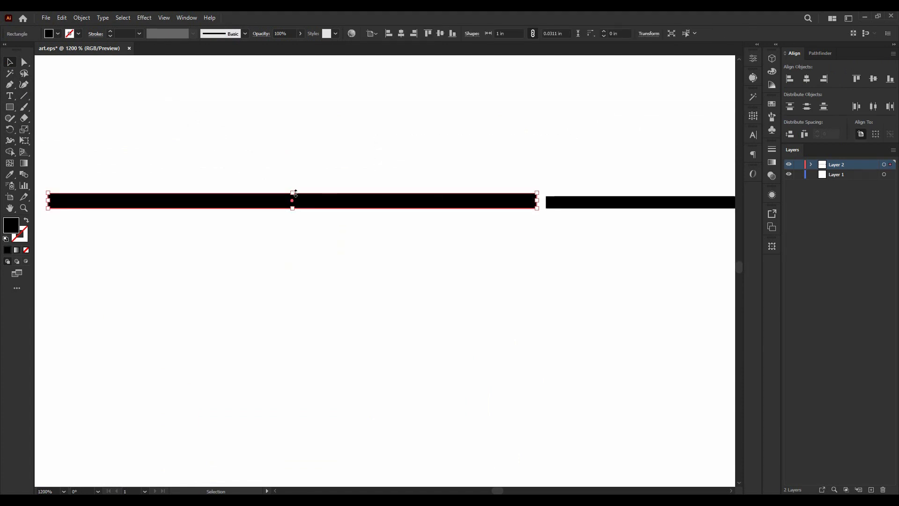
{"action": "scroll", "coordinate": [295, 192], "scroll_direction": "up", "scroll_amount": 1}
{"action": "left_click_drag", "start_coordinate": [295, 194], "coordinate": [295, 201]}
{"action": "left_click", "coordinate": [418, 181]}
- Move the 1 in strip to just below the 2 in bar
{"action": "scroll", "coordinate": [418, 181], "scroll_direction": "down", "scroll_amount": 5}
{"action": "left_click_drag", "start_coordinate": [416, 184], "coordinate": [585, 198]}
{"action": "scroll", "coordinate": [512, 200], "scroll_direction": "down", "scroll_amount": 3}
{"action": "scroll", "coordinate": [561, 183], "scroll_direction": "up", "scroll_amount": 1}
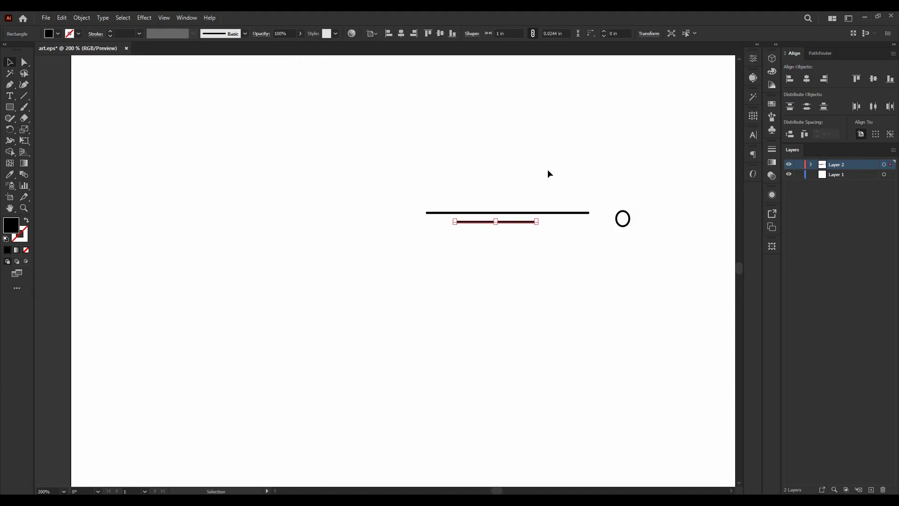
{"action": "left_click", "coordinate": [548, 172]}
{"action": "scroll", "coordinate": [507, 223], "scroll_direction": "up", "scroll_amount": 2}
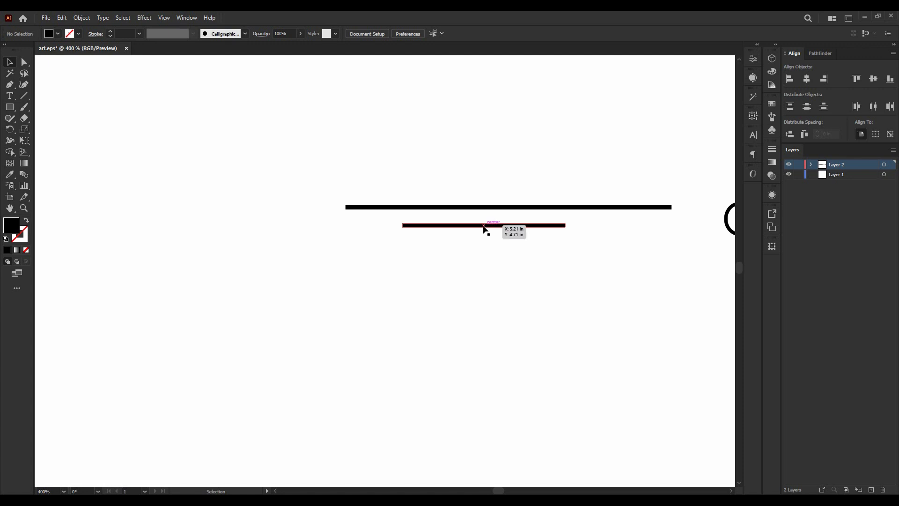
{"action": "scroll", "coordinate": [486, 220], "scroll_direction": "down", "scroll_amount": 2}
{"action": "scroll", "coordinate": [515, 218], "scroll_direction": "up", "scroll_amount": 2}
{"action": "scroll", "coordinate": [422, 196], "scroll_direction": "down", "scroll_amount": 2}
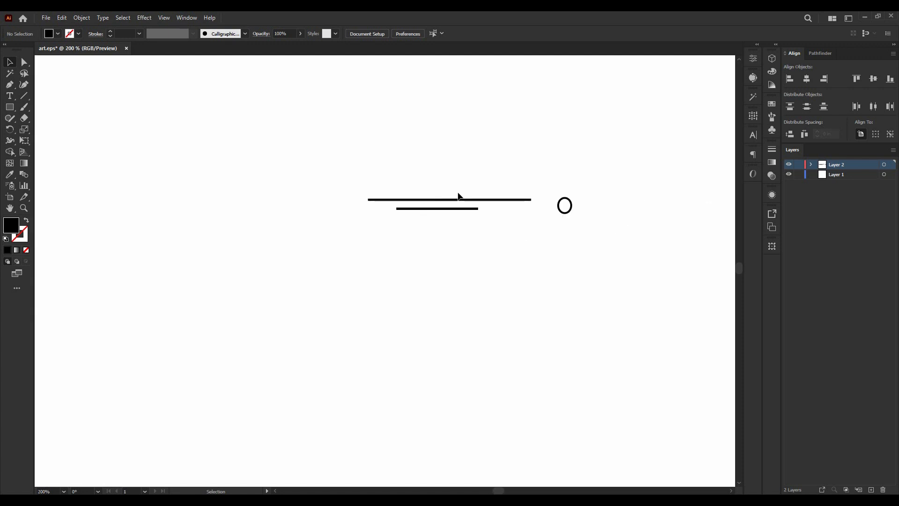
{"action": "scroll", "coordinate": [387, 169], "scroll_direction": "up", "scroll_amount": 2}
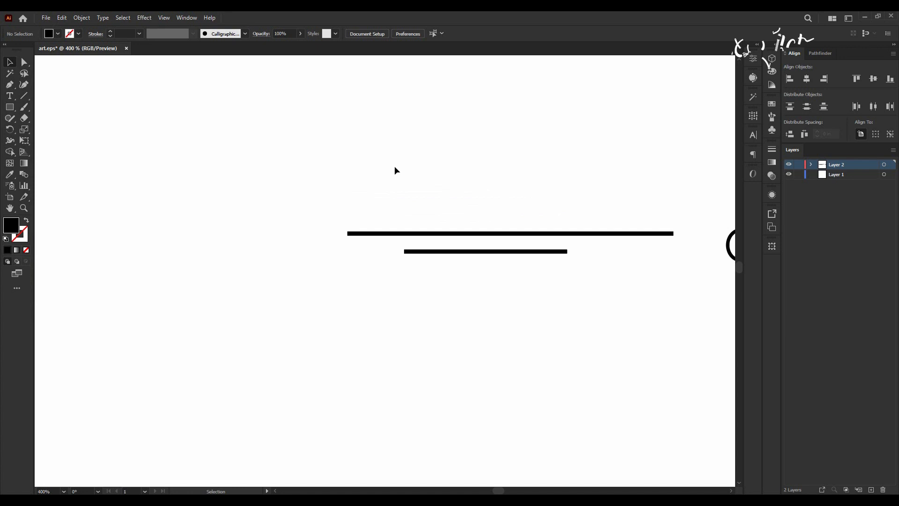
- Move both bars and the oval ring farther right on the artboard, placing the ring just below the 1 in bar
{"action": "scroll", "coordinate": [467, 224], "scroll_direction": "down", "scroll_amount": 2}
{"action": "left_click_drag", "start_coordinate": [411, 188], "coordinate": [628, 185]}
{"action": "scroll", "coordinate": [471, 201], "scroll_direction": "down", "scroll_amount": 2}
{"action": "scroll", "coordinate": [569, 199], "scroll_direction": "up", "scroll_amount": 2}
{"action": "left_click", "coordinate": [568, 199]}
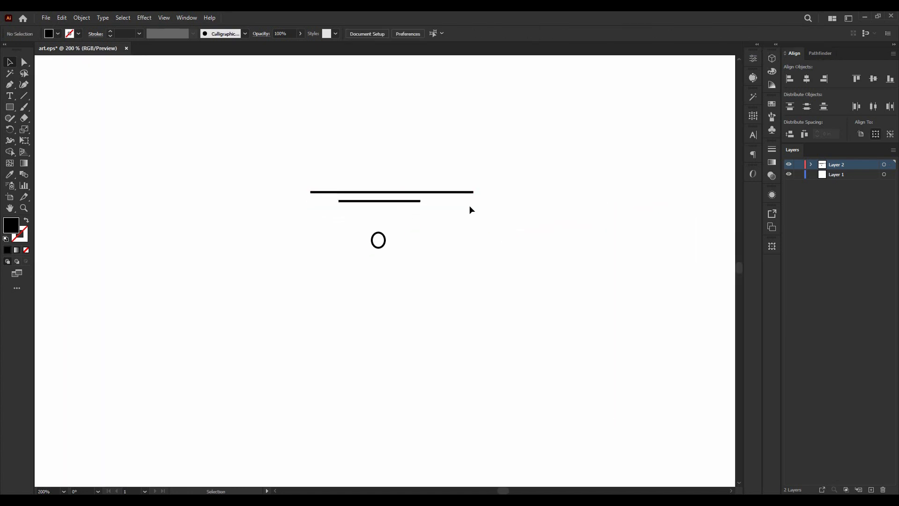
{"action": "scroll", "coordinate": [360, 174], "scroll_direction": "down", "scroll_amount": 3}
{"action": "left_click_drag", "start_coordinate": [322, 154], "coordinate": [382, 195]}
{"action": "scroll", "coordinate": [380, 195], "scroll_direction": "up", "scroll_amount": 3}
{"action": "scroll", "coordinate": [316, 153], "scroll_direction": "up", "scroll_amount": 1}
{"action": "left_click", "coordinate": [702, 182]}
{"action": "scroll", "coordinate": [701, 183], "scroll_direction": "down", "scroll_amount": 2}
{"action": "scroll", "coordinate": [555, 188], "scroll_direction": "up", "scroll_amount": 1}
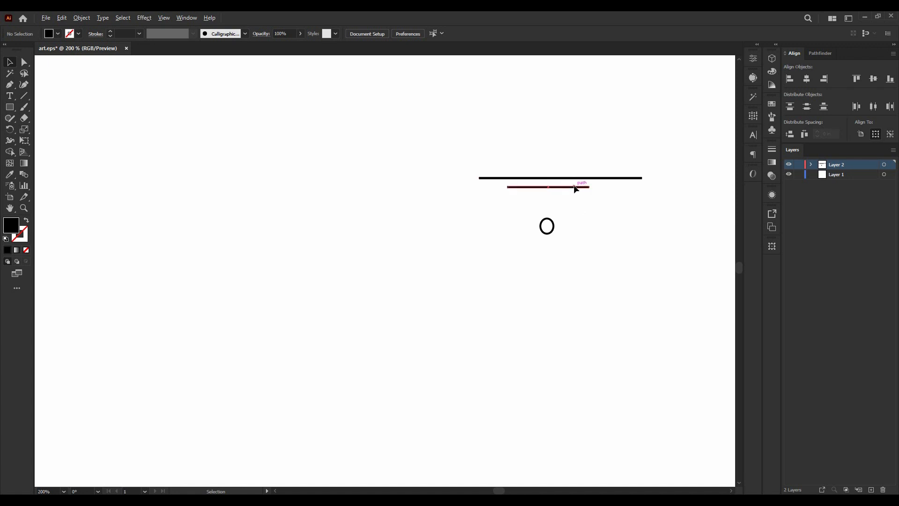
- Place a copy of the 2 in bar in the empty area below and to the left of the base shapes
{"action": "scroll", "coordinate": [581, 179], "scroll_direction": "down", "scroll_amount": 1}
{"action": "left_click_drag", "start_coordinate": [580, 179], "coordinate": [421, 221]}
{"action": "scroll", "coordinate": [375, 229], "scroll_direction": "up", "scroll_amount": 2}
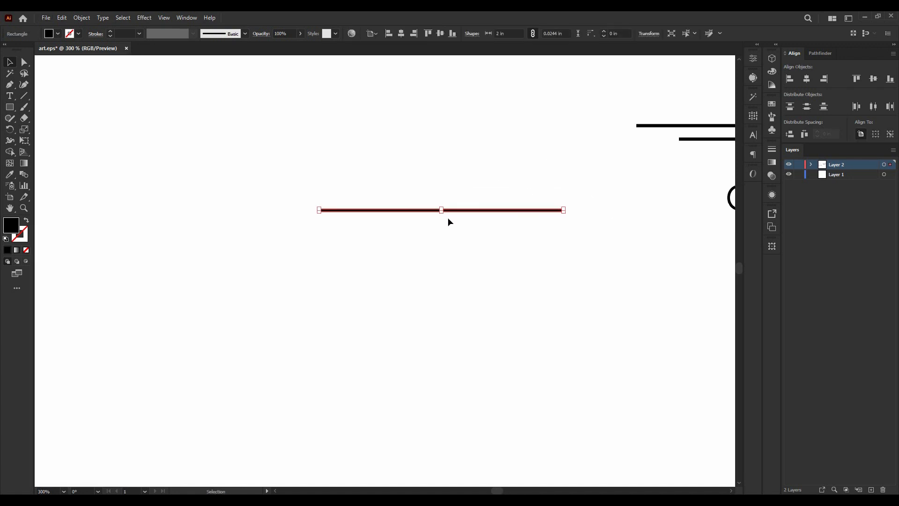
{"action": "left_click", "coordinate": [467, 233]}
{"action": "scroll", "coordinate": [459, 229], "scroll_direction": "down", "scroll_amount": 1}
{"action": "scroll", "coordinate": [455, 198], "scroll_direction": "up", "scroll_amount": 1}
{"action": "scroll", "coordinate": [451, 195], "scroll_direction": "down", "scroll_amount": 1}
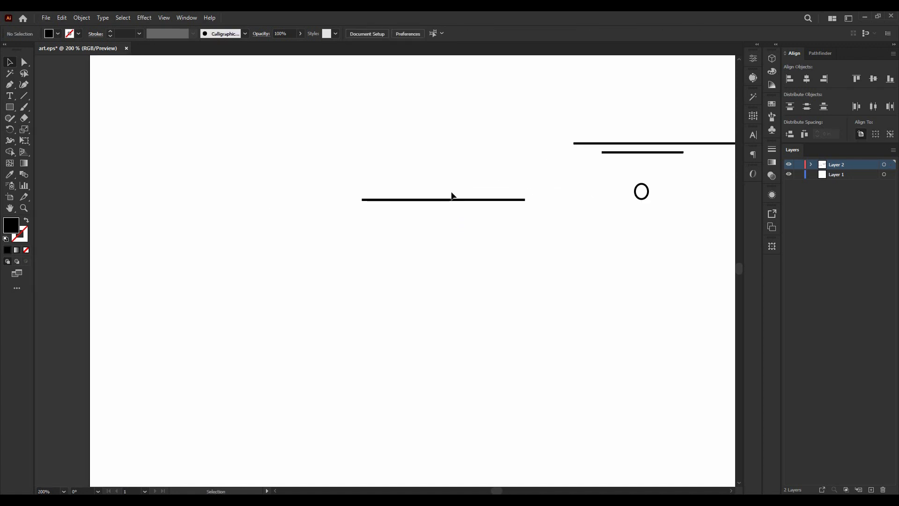
- Place a copy of the 1 in bar above the 2 in bar copy and rotate it into a diagonal rising to the right
{"action": "left_click_drag", "start_coordinate": [638, 155], "coordinate": [443, 143], "text": "alt"}
{"action": "scroll", "coordinate": [457, 159], "scroll_direction": "up", "scroll_amount": 1}
{"action": "scroll", "coordinate": [470, 158], "scroll_direction": "down", "scroll_amount": 1}
{"action": "scroll", "coordinate": [467, 161], "scroll_direction": "up", "scroll_amount": 1}
{"action": "scroll", "coordinate": [440, 144], "scroll_direction": "up", "scroll_amount": 1}
- Reflect a copy of the diagonal bar across the vertical axis and move it so both bars meet at a peak
{"action": "right_click", "coordinate": [440, 144]}
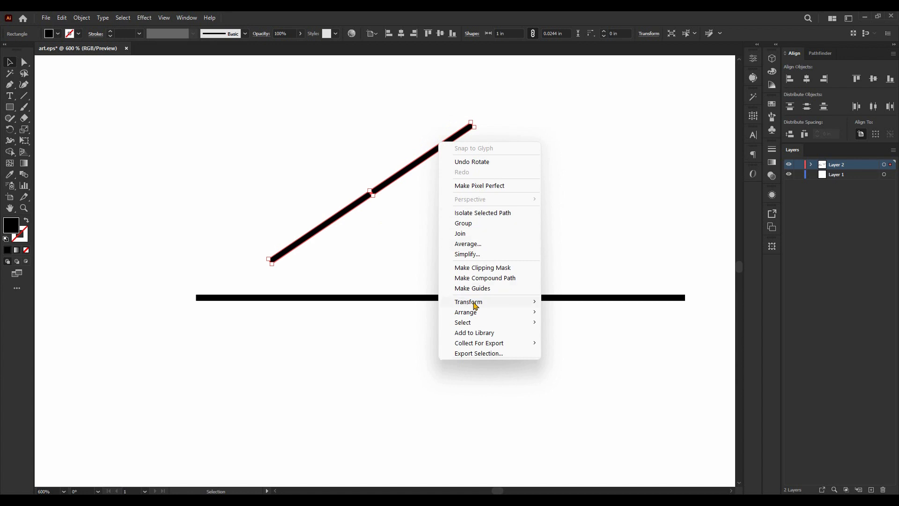
{"action": "mouse_move", "coordinate": [475, 306]}
{"action": "left_click", "coordinate": [594, 335]}
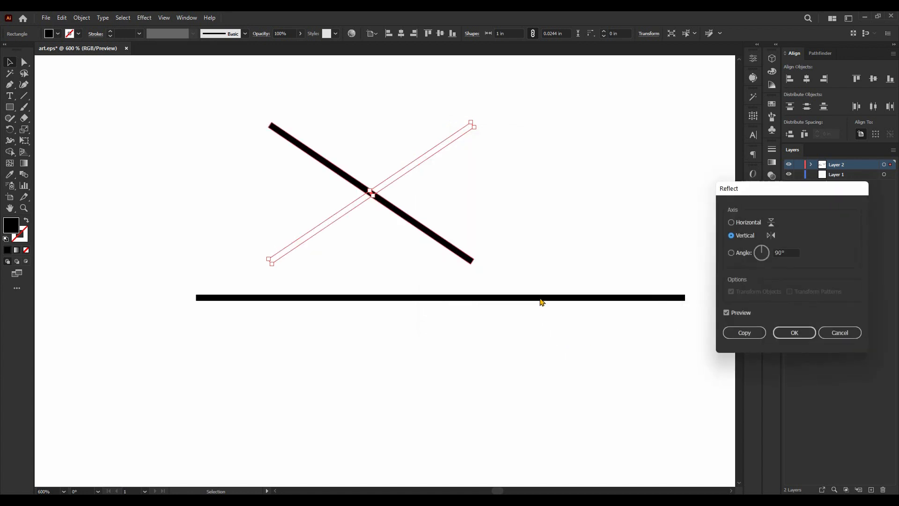
{"action": "left_click", "coordinate": [744, 332]}
{"action": "left_click_drag", "start_coordinate": [306, 146], "coordinate": [500, 156]}
{"action": "left_click", "coordinate": [466, 118]}
{"action": "scroll", "coordinate": [433, 120], "scroll_direction": "down", "scroll_amount": 2}
- Group the two diagonal bars that form the peak
{"action": "left_click_drag", "start_coordinate": [388, 95], "coordinate": [468, 163]}
{"action": "key", "text": "ctrl+g"}
{"action": "key", "text": "v"}
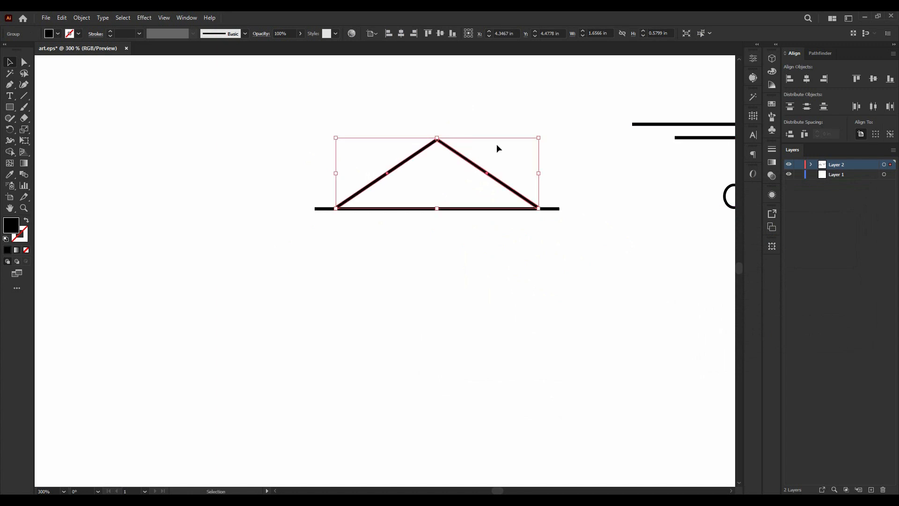
{"action": "key", "text": "Delete"}
{"action": "scroll", "coordinate": [356, 148], "scroll_direction": "down", "scroll_amount": 3}
{"action": "scroll", "coordinate": [471, 142], "scroll_direction": "up", "scroll_amount": 3}
{"action": "scroll", "coordinate": [572, 125], "scroll_direction": "down", "scroll_amount": 2}
{"action": "scroll", "coordinate": [441, 113], "scroll_direction": "up", "scroll_amount": 1}
{"action": "scroll", "coordinate": [445, 116], "scroll_direction": "up", "scroll_amount": 1}
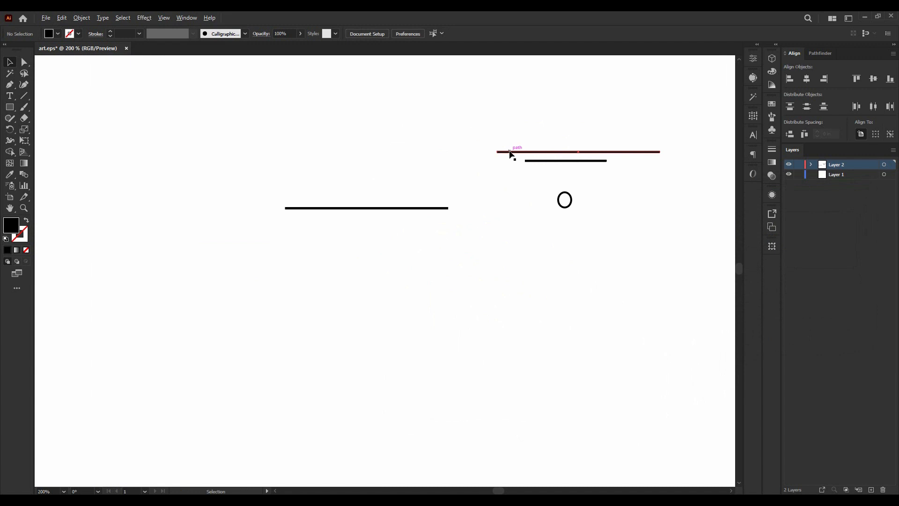
{"action": "left_click_drag", "start_coordinate": [510, 154], "coordinate": [304, 152]}
{"action": "scroll", "coordinate": [407, 151], "scroll_direction": "up", "scroll_amount": 3}
{"action": "scroll", "coordinate": [500, 154], "scroll_direction": "down", "scroll_amount": 2}
{"action": "left_click_drag", "start_coordinate": [527, 149], "coordinate": [376, 190]}
{"action": "key", "text": "ctrl+z"}
{"action": "key", "text": "ctrl+z"}
{"action": "key", "text": "ctrl+z"}
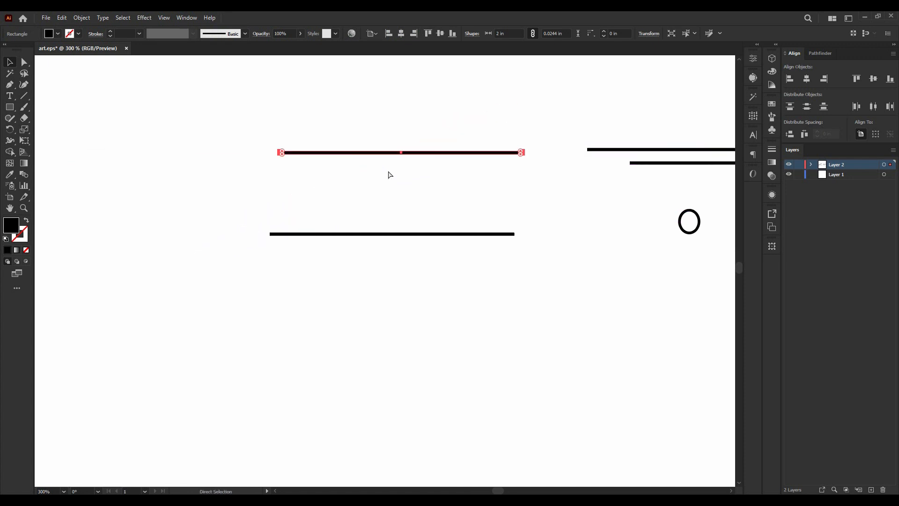
{"action": "key", "text": "ctrl+z"}
{"action": "left_click", "coordinate": [420, 167]}
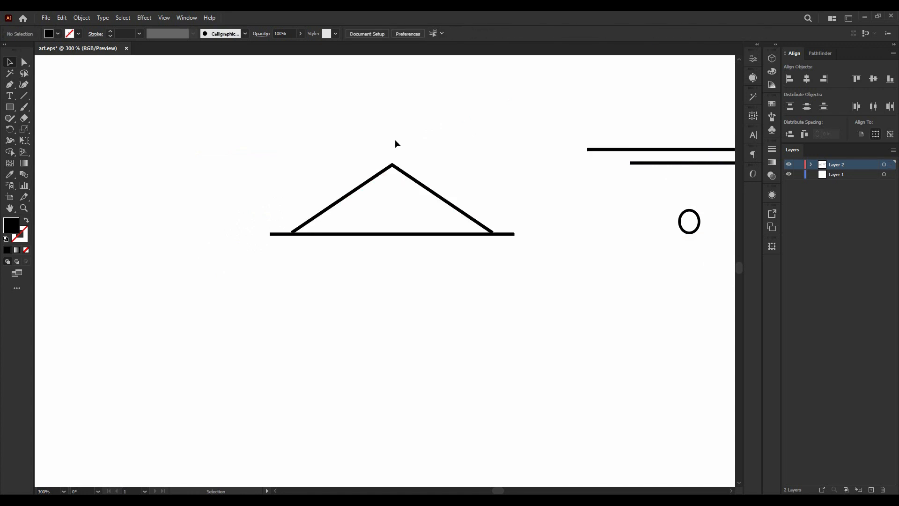
- Examine how the two grouped diagonal bars overlap at their peak
{"action": "left_click_drag", "start_coordinate": [356, 136], "coordinate": [428, 180]}
{"action": "scroll", "coordinate": [369, 152], "scroll_direction": "up", "scroll_amount": 2}
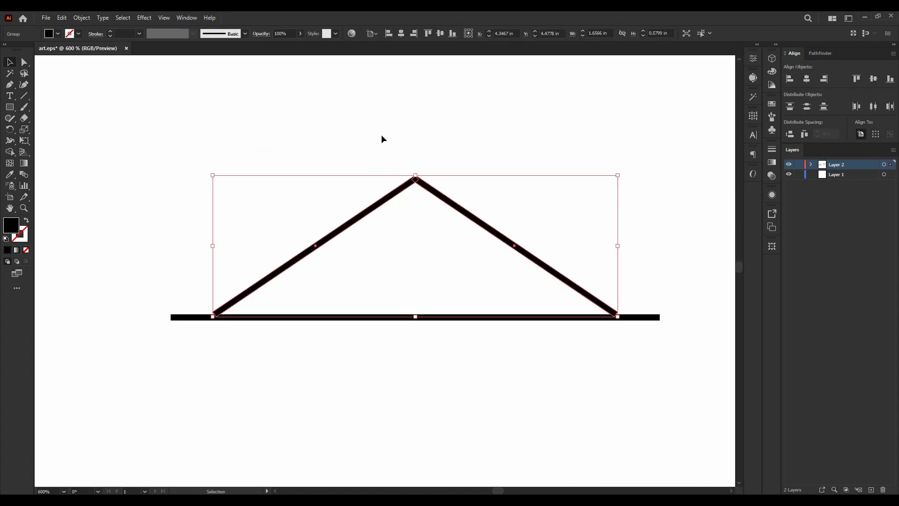
{"action": "left_click", "coordinate": [387, 136]}
{"action": "scroll", "coordinate": [394, 134], "scroll_direction": "down", "scroll_amount": 2}
{"action": "left_click_drag", "start_coordinate": [384, 138], "coordinate": [436, 163]}
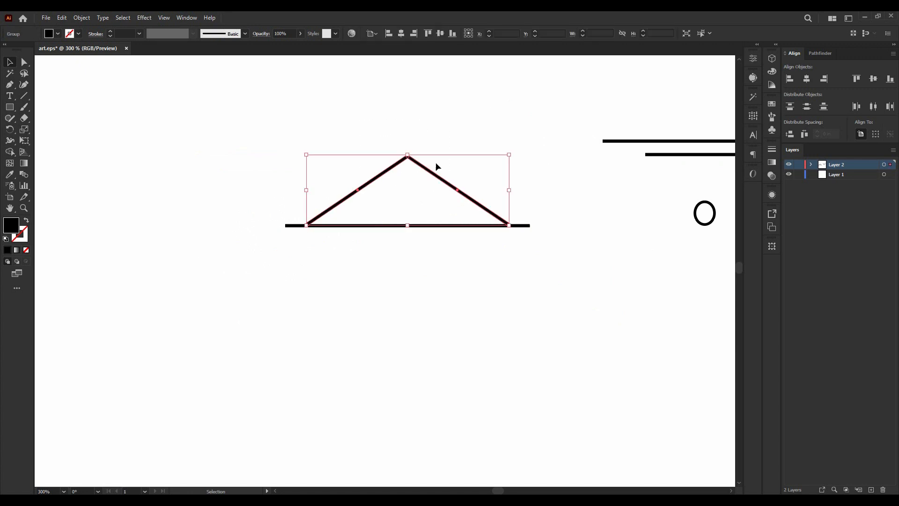
{"action": "scroll", "coordinate": [412, 162], "scroll_direction": "up", "scroll_amount": 2}
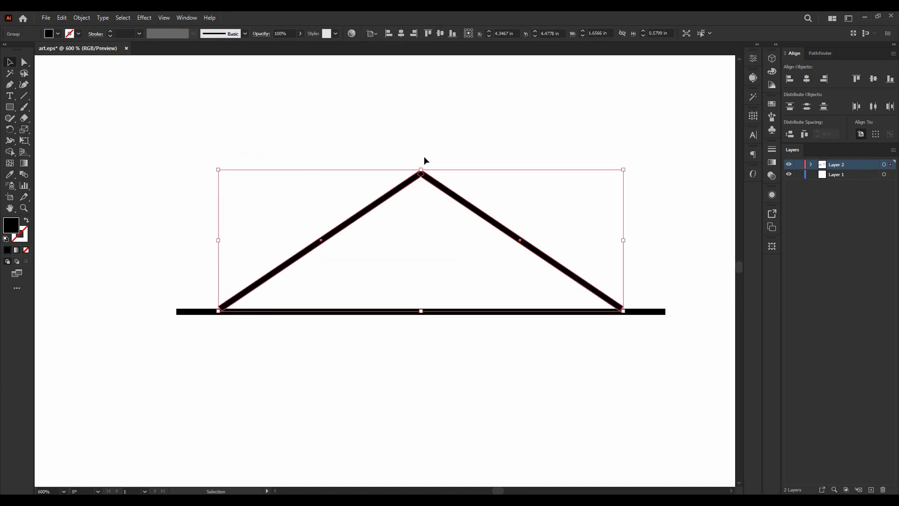
{"action": "scroll", "coordinate": [422, 165], "scroll_direction": "up", "scroll_amount": 6}
{"action": "scroll", "coordinate": [415, 176], "scroll_direction": "up", "scroll_amount": 3}
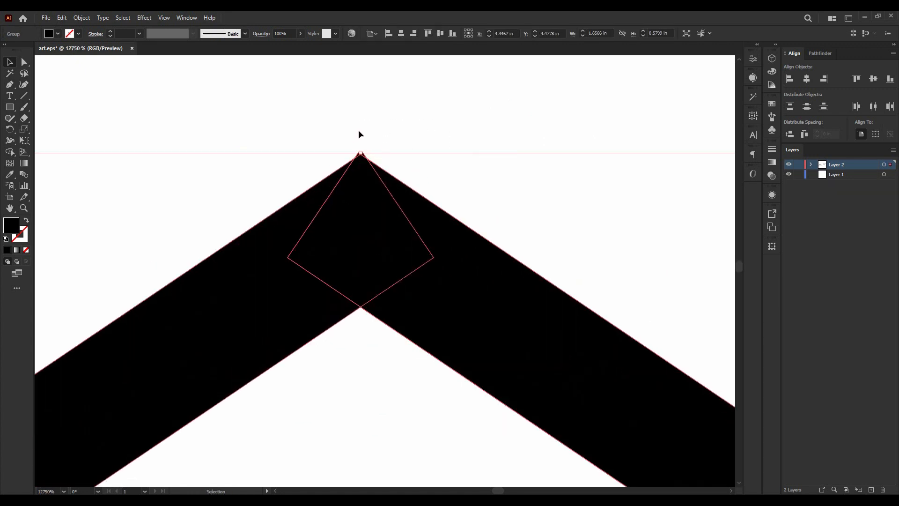
{"action": "scroll", "coordinate": [359, 135], "scroll_direction": "up", "scroll_amount": 3}
- Move the grouped diagonal bars up and to the right, clear of the 2 in bar beneath them
{"action": "key", "text": "shift+m"}
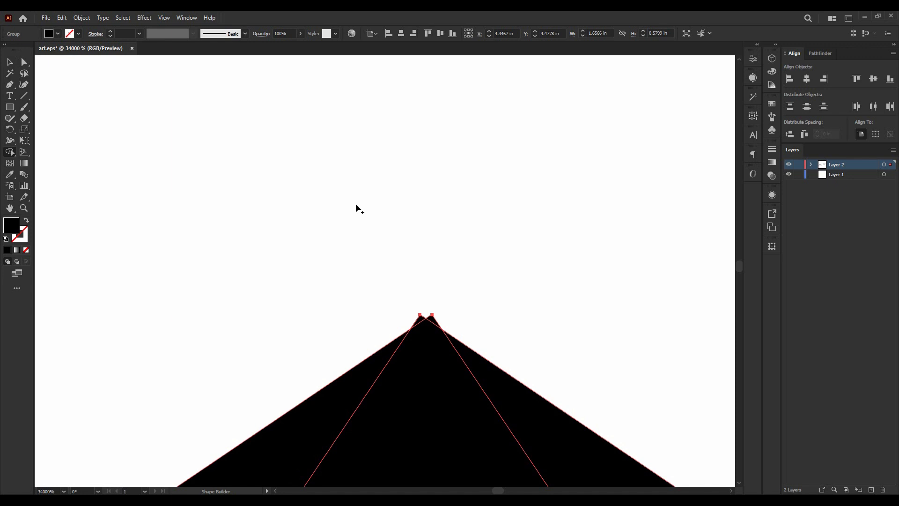
{"action": "scroll", "coordinate": [356, 203], "scroll_direction": "down", "scroll_amount": 6}
{"action": "scroll", "coordinate": [422, 196], "scroll_direction": "down", "scroll_amount": 3}
{"action": "scroll", "coordinate": [461, 206], "scroll_direction": "up", "scroll_amount": 8}
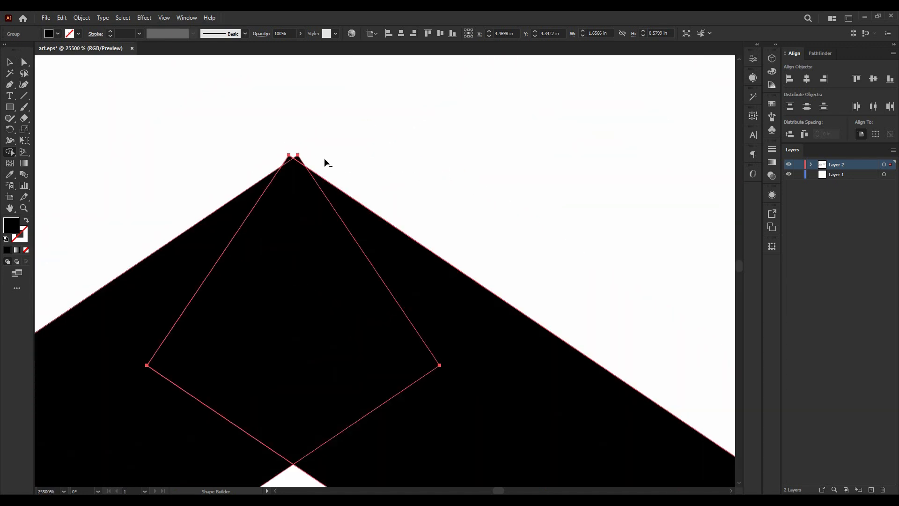
{"action": "scroll", "coordinate": [324, 158], "scroll_direction": "up", "scroll_amount": 1}
- Remove the two tiny tips protruding at the peak of the diagonal bars with Shape Builder
{"action": "left_click_drag", "start_coordinate": [189, 189], "coordinate": [233, 198]}
{"action": "key", "text": "ctrl+z"}
{"action": "scroll", "coordinate": [227, 198], "scroll_direction": "up", "scroll_amount": 2}
{"action": "left_click", "coordinate": [398, 314], "text": "alt"}
{"action": "left_click", "coordinate": [374, 313], "text": "alt"}
{"action": "scroll", "coordinate": [419, 252], "scroll_direction": "down", "scroll_amount": 10}
{"action": "left_click", "coordinate": [10, 62]}
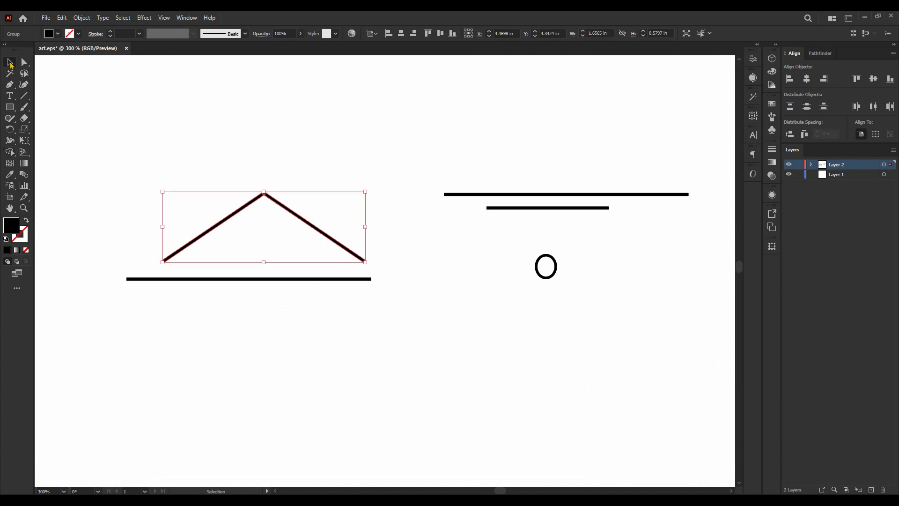
- Centre the peaked group horizontally over the 2 in bar, using the bar as key object
{"action": "left_click", "coordinate": [261, 280], "text": "shift"}
{"action": "left_click", "coordinate": [262, 280]}
{"action": "left_click", "coordinate": [806, 78]}
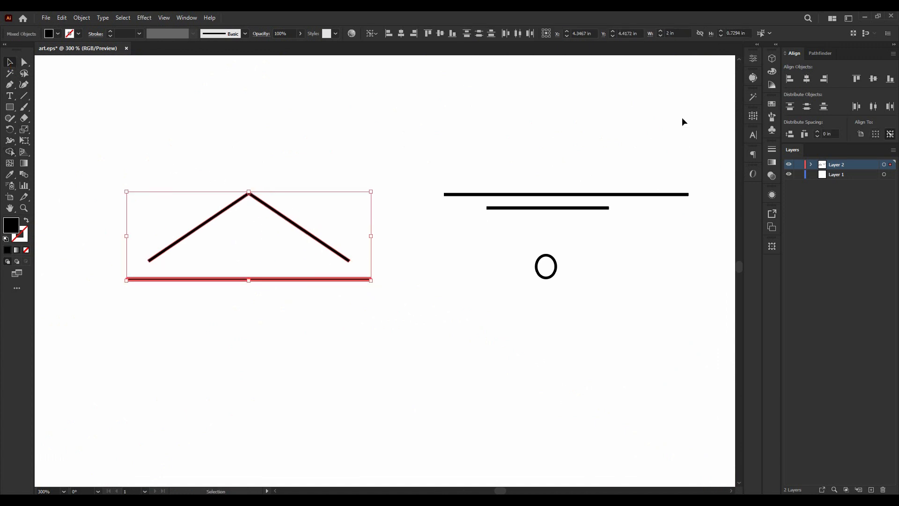
{"action": "left_click", "coordinate": [213, 229]}
{"action": "scroll", "coordinate": [214, 227], "scroll_direction": "up", "scroll_amount": 2}
{"action": "left_click", "coordinate": [297, 169]}
{"action": "scroll", "coordinate": [325, 191], "scroll_direction": "down", "scroll_amount": 3}
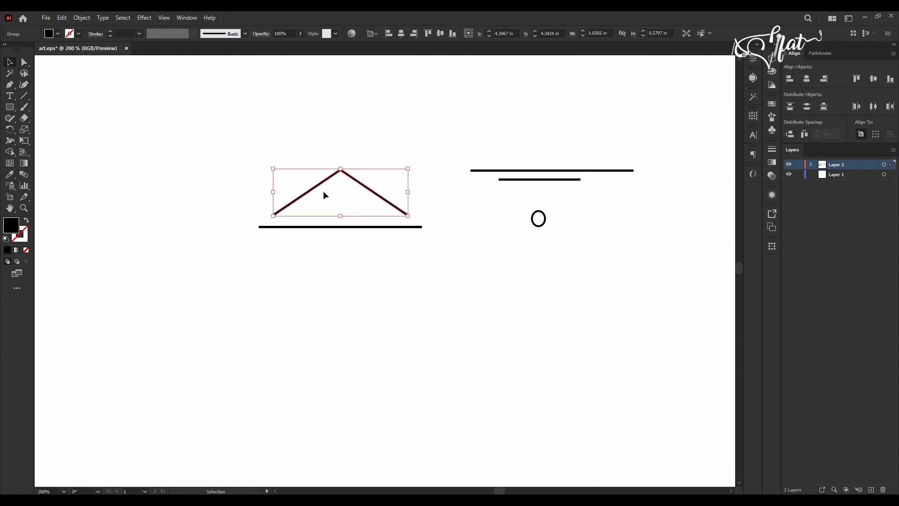
- Enlarge the peaked group to about 2.03 in wide and lower it so its ends overlap the 2 in bar
{"action": "scroll", "coordinate": [325, 195], "scroll_direction": "up", "scroll_amount": 2}
{"action": "left_click_drag", "start_coordinate": [350, 216], "coordinate": [364, 233]}
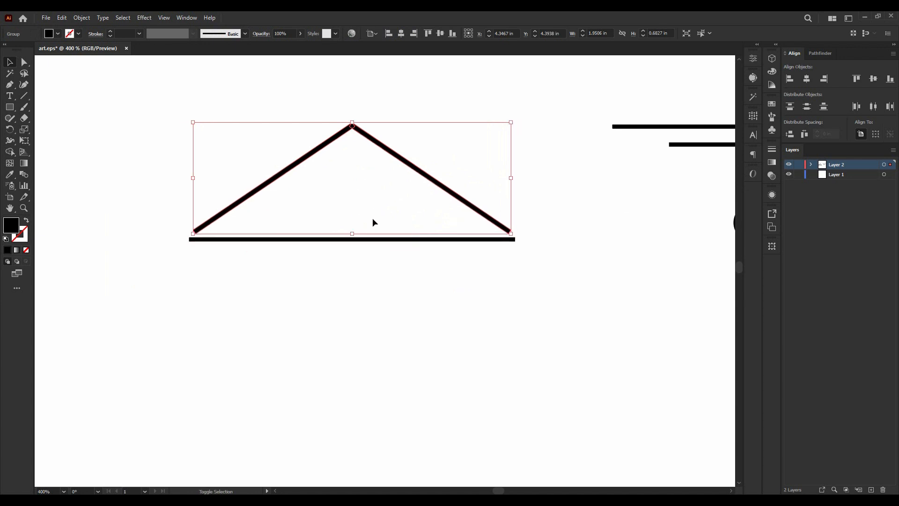
{"action": "key", "text": "Down"}
{"action": "key", "text": "Down"}
{"action": "key", "text": "Down"}
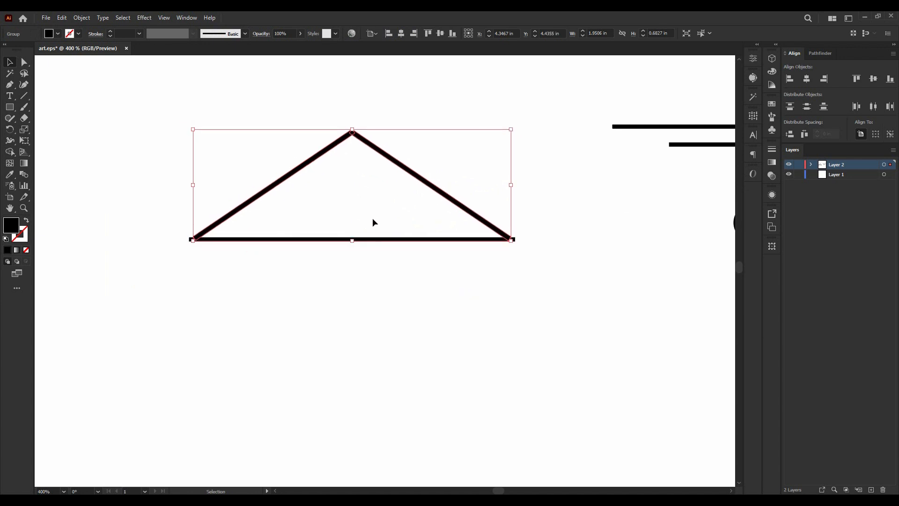
{"action": "scroll", "coordinate": [373, 222], "scroll_direction": "up", "scroll_amount": 1}
{"action": "left_click_drag", "start_coordinate": [340, 251], "coordinate": [343, 260]}
{"action": "left_click", "coordinate": [418, 295]}
- Trim the overhanging bar ends at the triangle's left corner with Shape Builder
{"action": "scroll", "coordinate": [619, 276], "scroll_direction": "down", "scroll_amount": 1}
{"action": "left_click_drag", "start_coordinate": [623, 286], "coordinate": [216, 247]}
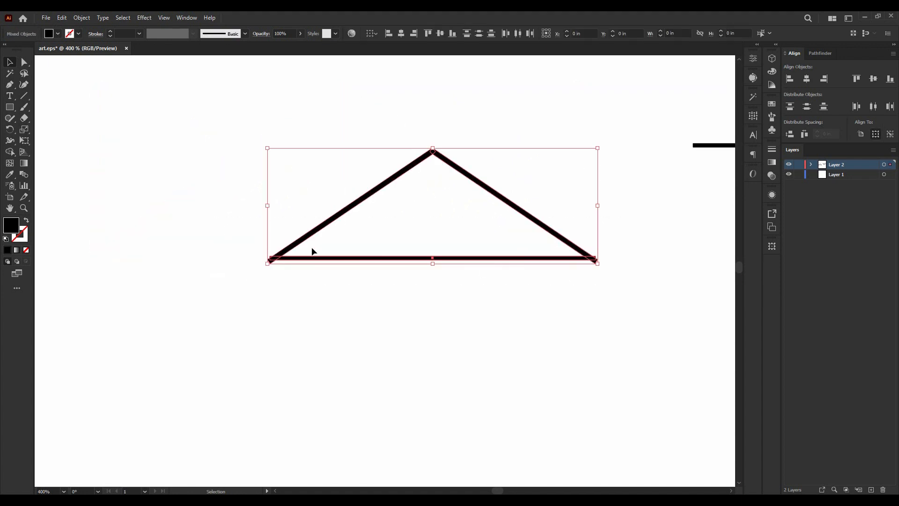
{"action": "scroll", "coordinate": [325, 247], "scroll_direction": "up", "scroll_amount": 3}
{"action": "key", "text": "shift+m"}
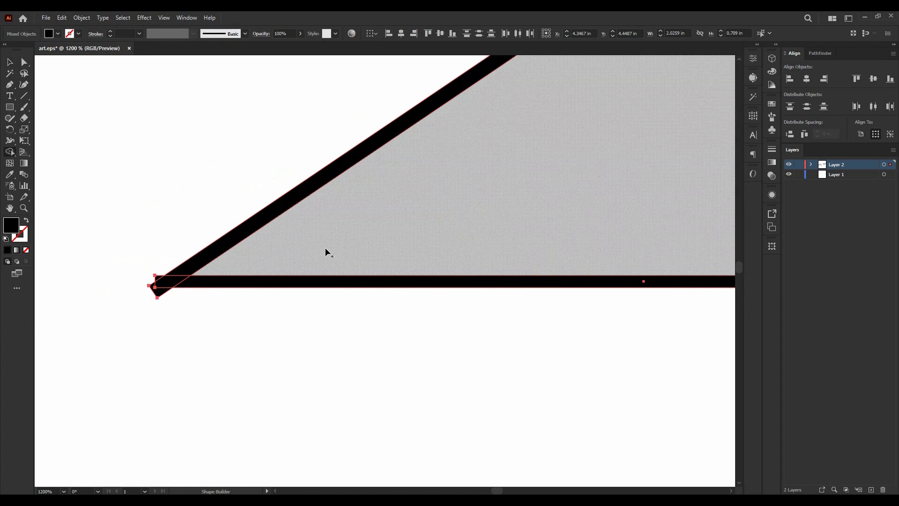
{"action": "scroll", "coordinate": [147, 287], "scroll_direction": "up", "scroll_amount": 3}
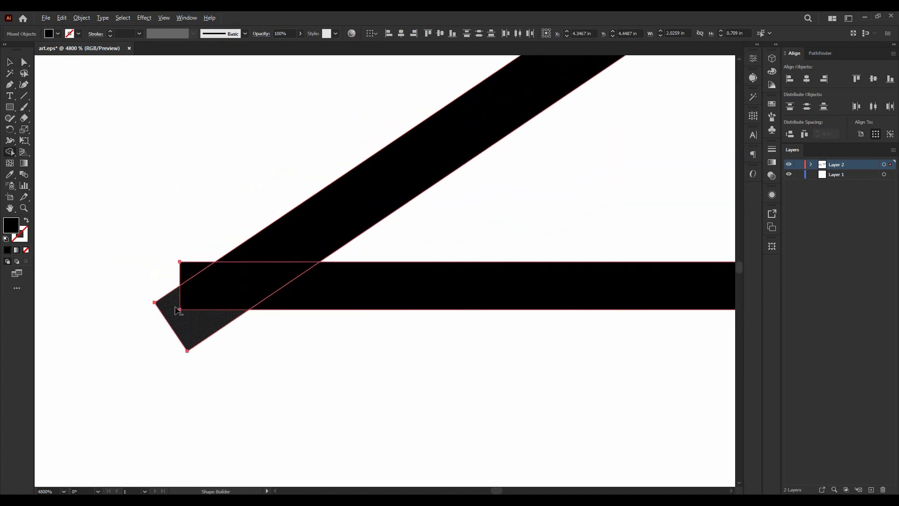
{"action": "scroll", "coordinate": [183, 286], "scroll_direction": "down", "scroll_amount": 4}
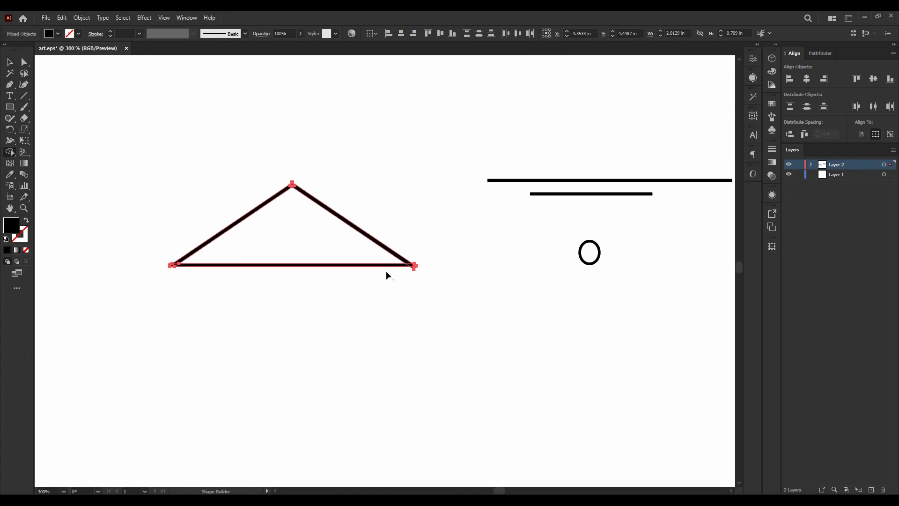
- Trim the overhanging bar ends at the triangle's right corner with Shape Builder and deselect the shape
{"action": "scroll", "coordinate": [402, 265], "scroll_direction": "up", "scroll_amount": 3}
{"action": "left_click", "coordinate": [436, 228], "text": "alt"}
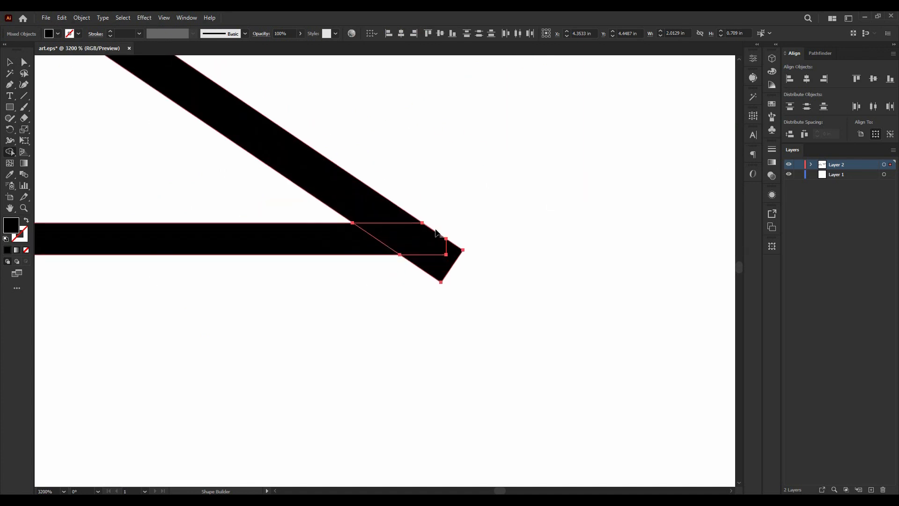
{"action": "left_click", "coordinate": [449, 252], "text": "alt"}
{"action": "scroll", "coordinate": [493, 248], "scroll_direction": "down", "scroll_amount": 6}
{"action": "left_click", "coordinate": [11, 64]}
{"action": "left_click", "coordinate": [296, 132]}
{"action": "scroll", "coordinate": [296, 132], "scroll_direction": "down", "scroll_amount": 2}
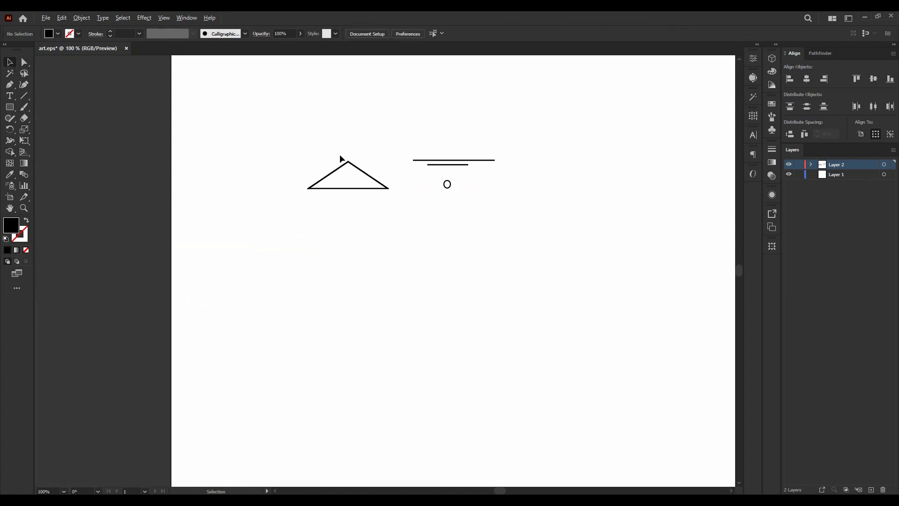
- Rotate the whole triangle slightly counter-clockwise so its base rises to the right
{"action": "scroll", "coordinate": [341, 158], "scroll_direction": "up", "scroll_amount": 2}
{"action": "left_click_drag", "start_coordinate": [293, 141], "coordinate": [455, 243]}
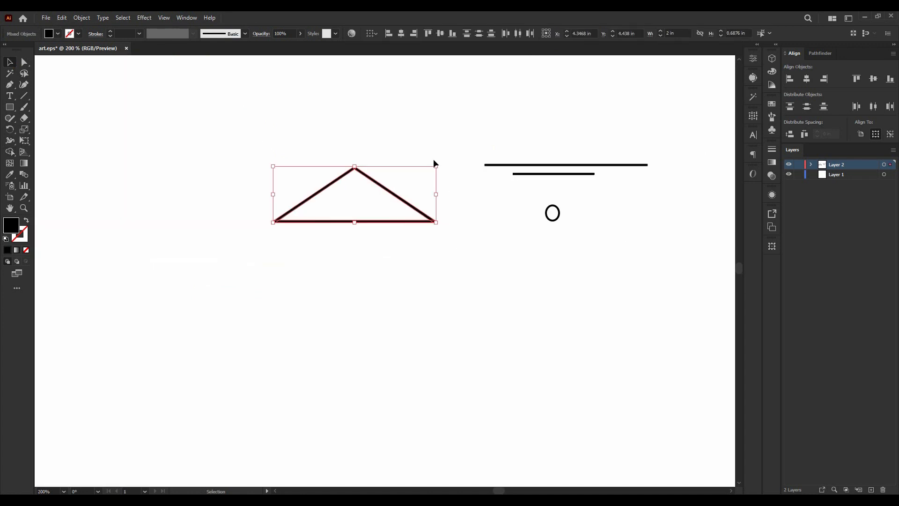
{"action": "left_click_drag", "start_coordinate": [439, 161], "coordinate": [421, 149]}
{"action": "left_click", "coordinate": [411, 150]}
{"action": "scroll", "coordinate": [411, 150], "scroll_direction": "down", "scroll_amount": 2}
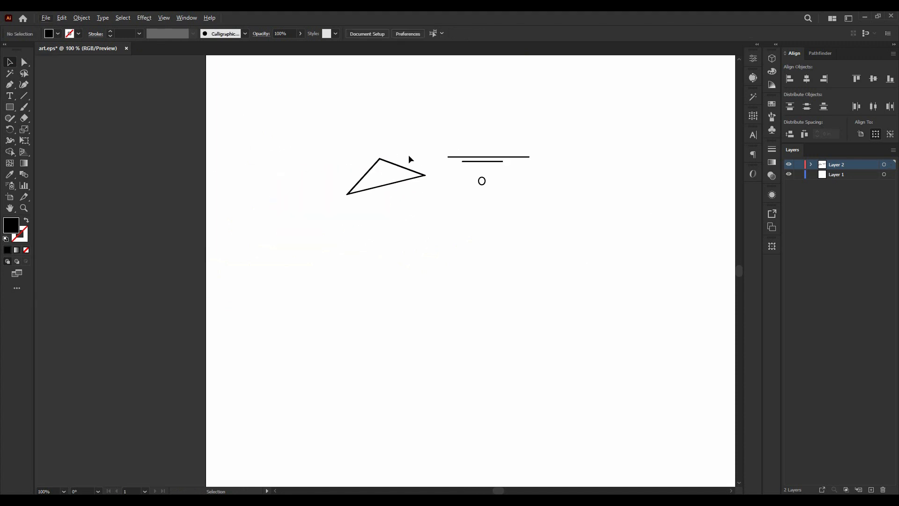
- Place a copy of the 2 in bar below the triangle and turn it vertical
{"action": "scroll", "coordinate": [454, 158], "scroll_direction": "up", "scroll_amount": 1}
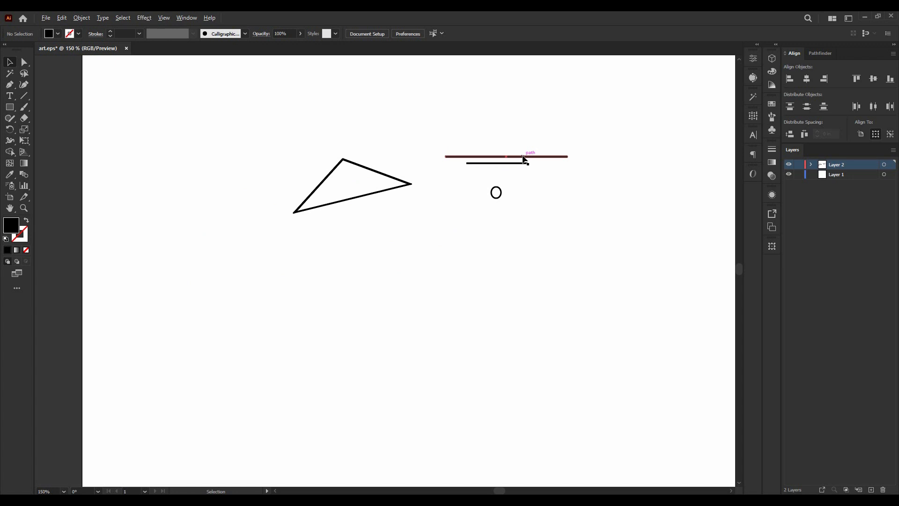
{"action": "left_click_drag", "start_coordinate": [523, 157], "coordinate": [353, 334]}
- Place the oval ring on the triangle's peak as a head, roughly double its size, and shift it slightly left of the peak
{"action": "left_click_drag", "start_coordinate": [362, 156], "coordinate": [364, 112]}
{"action": "scroll", "coordinate": [333, 151], "scroll_direction": "up", "scroll_amount": 2}
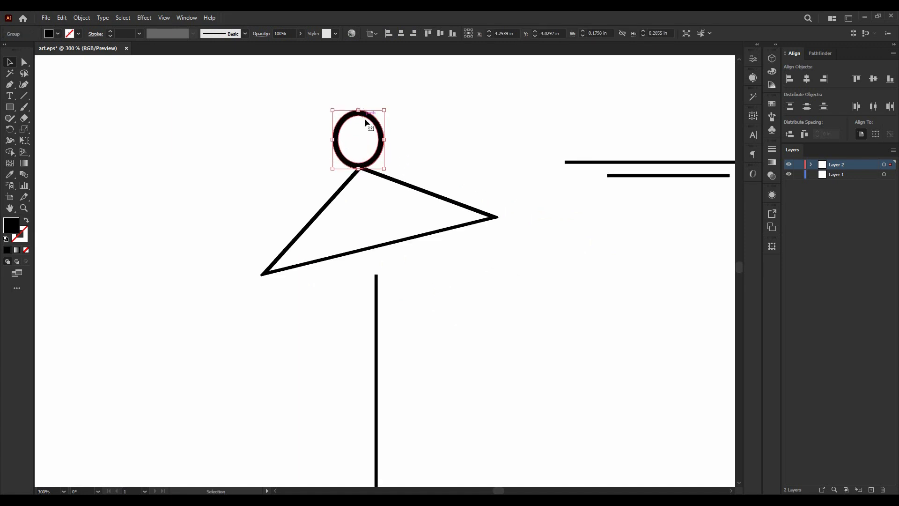
{"action": "scroll", "coordinate": [417, 134], "scroll_direction": "down", "scroll_amount": 1}
{"action": "scroll", "coordinate": [417, 134], "scroll_direction": "up", "scroll_amount": 5}
{"action": "left_click_drag", "start_coordinate": [397, 169], "coordinate": [387, 164]}
{"action": "mouse_move", "coordinate": [391, 201]}
{"action": "left_mouse_down"}
{"action": "mouse_move", "coordinate": [387, 195]}
{"action": "mouse_move", "coordinate": [385, 205]}
{"action": "left_mouse_up"}
{"action": "scroll", "coordinate": [382, 209], "scroll_direction": "up", "scroll_amount": 3}
{"action": "scroll", "coordinate": [387, 211], "scroll_direction": "up", "scroll_amount": 1}
{"action": "left_click", "coordinate": [476, 177]}
{"action": "scroll", "coordinate": [476, 177], "scroll_direction": "down", "scroll_amount": 8}
{"action": "scroll", "coordinate": [476, 178], "scroll_direction": "up", "scroll_amount": 2}
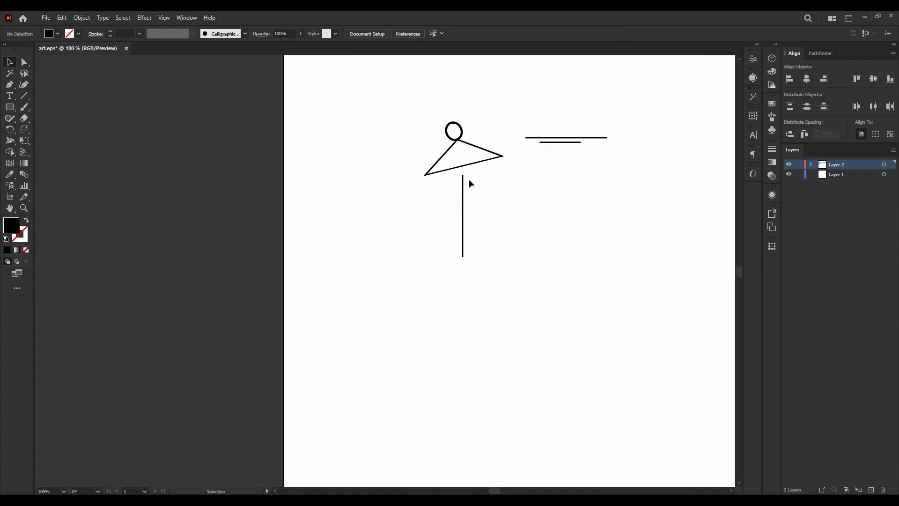
- Move the vertical bar under the triangle's left corner and tilt it slightly so its lower end swings to the right
{"action": "scroll", "coordinate": [469, 179], "scroll_direction": "up", "scroll_amount": 2}
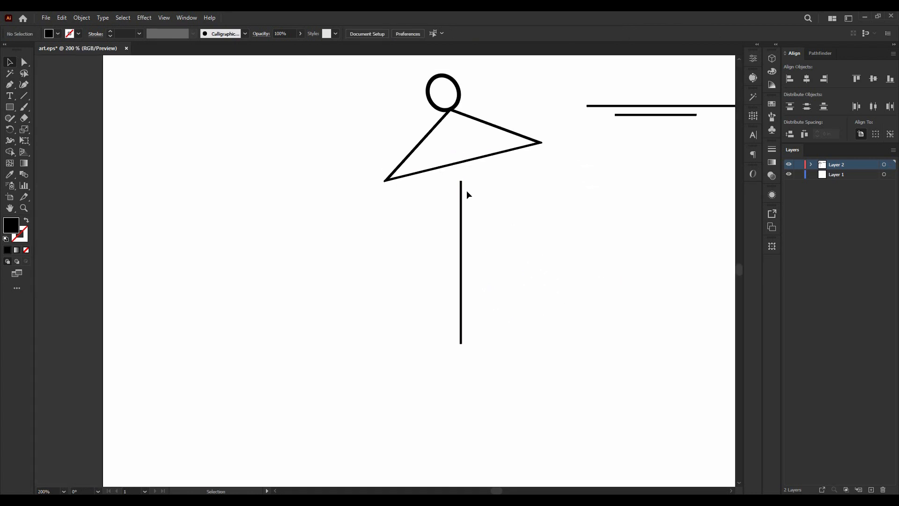
{"action": "scroll", "coordinate": [495, 180], "scroll_direction": "up", "scroll_amount": 1}
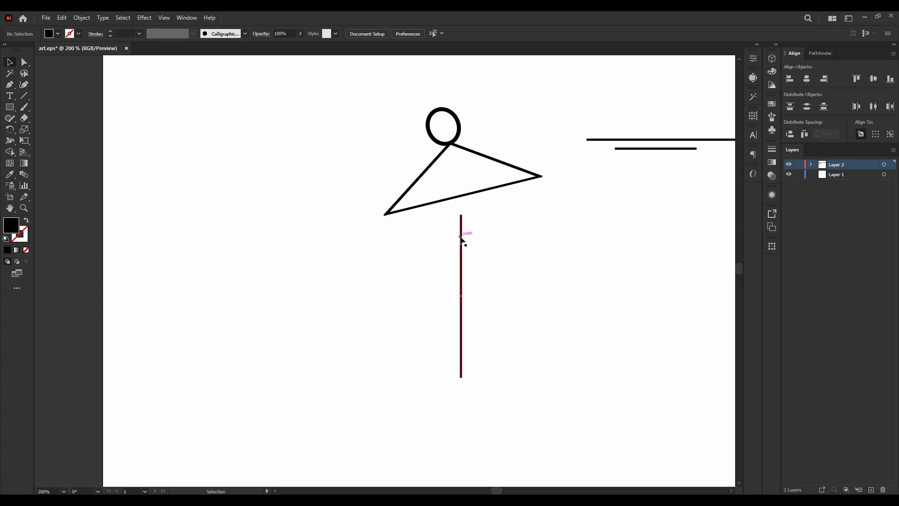
{"action": "left_click_drag", "start_coordinate": [461, 240], "coordinate": [385, 239]}
{"action": "scroll", "coordinate": [384, 237], "scroll_direction": "up", "scroll_amount": 1}
{"action": "scroll", "coordinate": [386, 216], "scroll_direction": "up", "scroll_amount": 5}
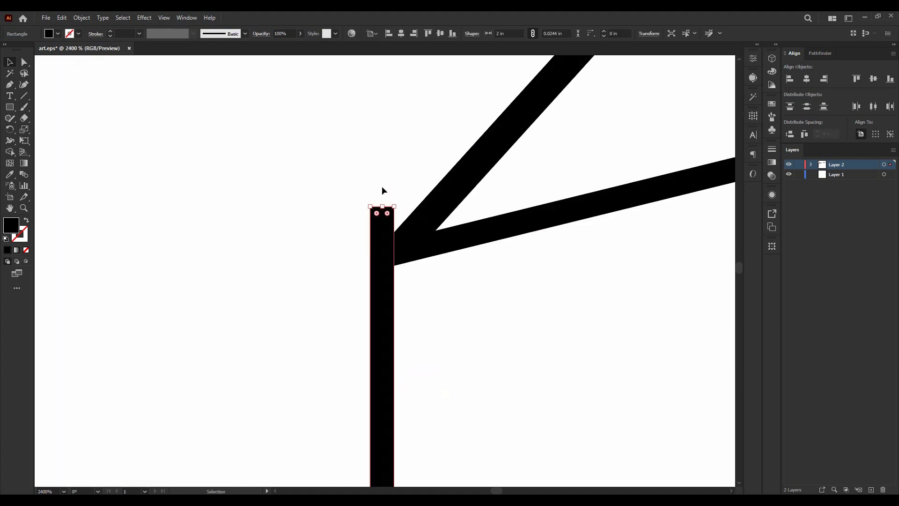
{"action": "left_click_drag", "start_coordinate": [364, 202], "coordinate": [328, 208]}
{"action": "scroll", "coordinate": [456, 215], "scroll_direction": "down", "scroll_amount": 4}
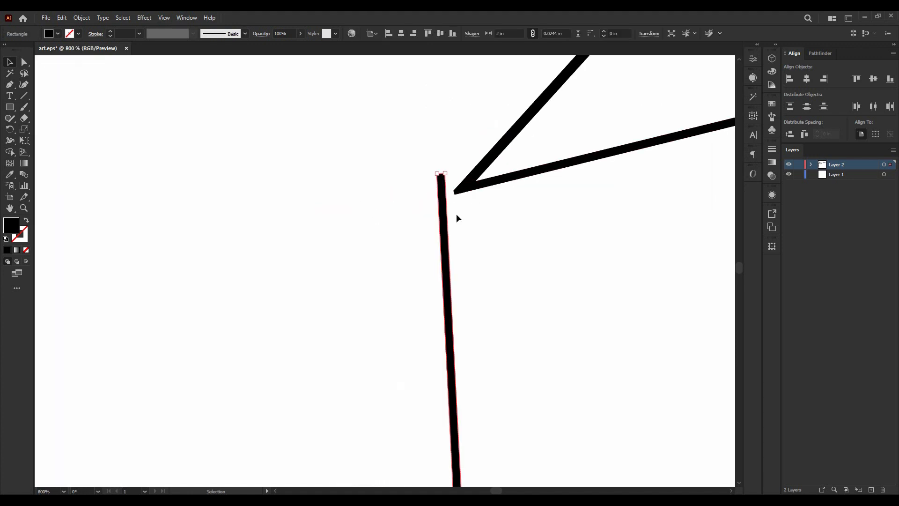
- Join the tilted bar's upper end to the triangle's left corner and deselect it
{"action": "left_click_drag", "start_coordinate": [442, 206], "coordinate": [459, 222]}
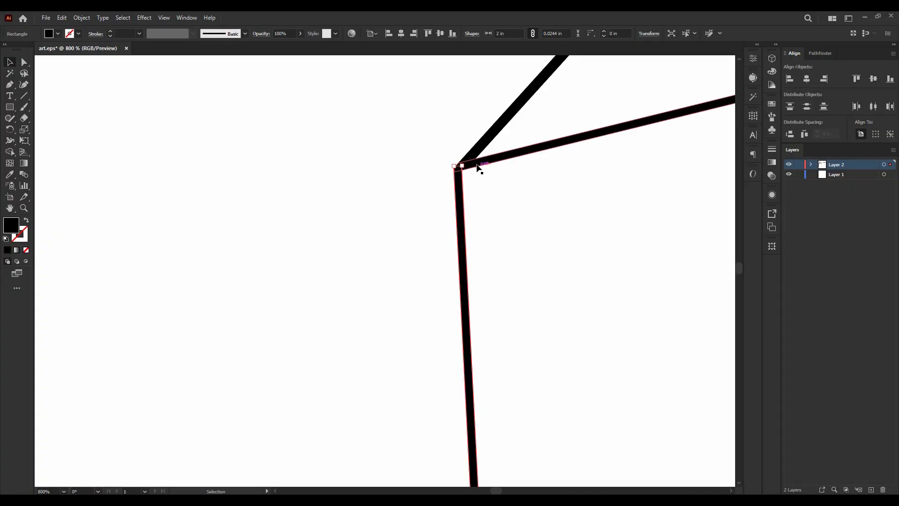
{"action": "scroll", "coordinate": [478, 169], "scroll_direction": "up", "scroll_amount": 5}
{"action": "left_click_drag", "start_coordinate": [369, 237], "coordinate": [370, 286]}
{"action": "scroll", "coordinate": [257, 216], "scroll_direction": "down", "scroll_amount": 5}
{"action": "scroll", "coordinate": [279, 206], "scroll_direction": "down", "scroll_amount": 3}
{"action": "scroll", "coordinate": [344, 236], "scroll_direction": "up", "scroll_amount": 2}
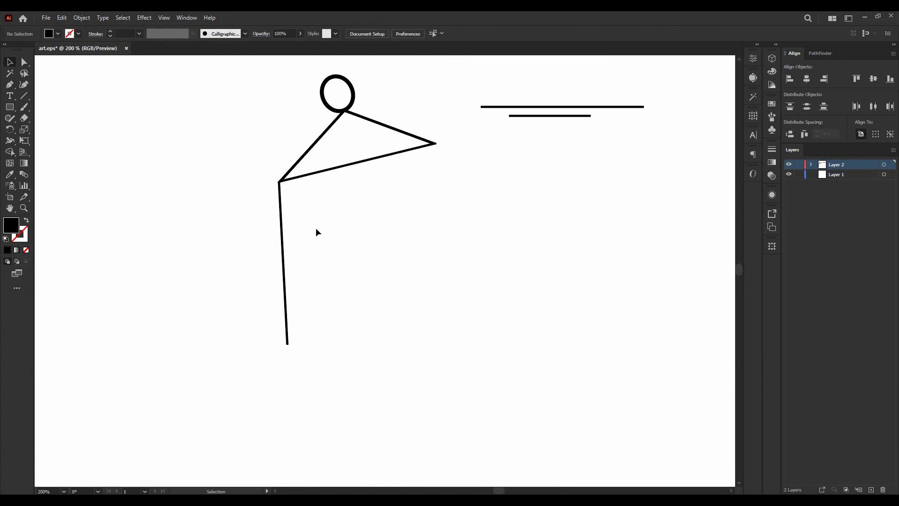
{"action": "scroll", "coordinate": [283, 240], "scroll_direction": "up", "scroll_amount": 3}
{"action": "scroll", "coordinate": [304, 314], "scroll_direction": "down", "scroll_amount": 3}
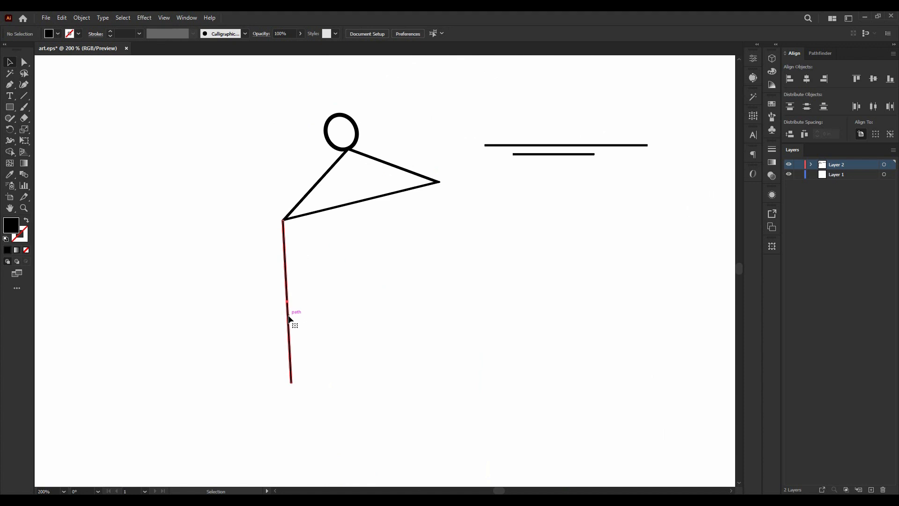
- Tilt the left bar further so its lower end swings inward, and rejoin its top to the triangle's left corner
{"action": "left_click", "coordinate": [289, 319]}
{"action": "left_click_drag", "start_coordinate": [297, 385], "coordinate": [307, 381]}
{"action": "scroll", "coordinate": [306, 274], "scroll_direction": "up", "scroll_amount": 1}
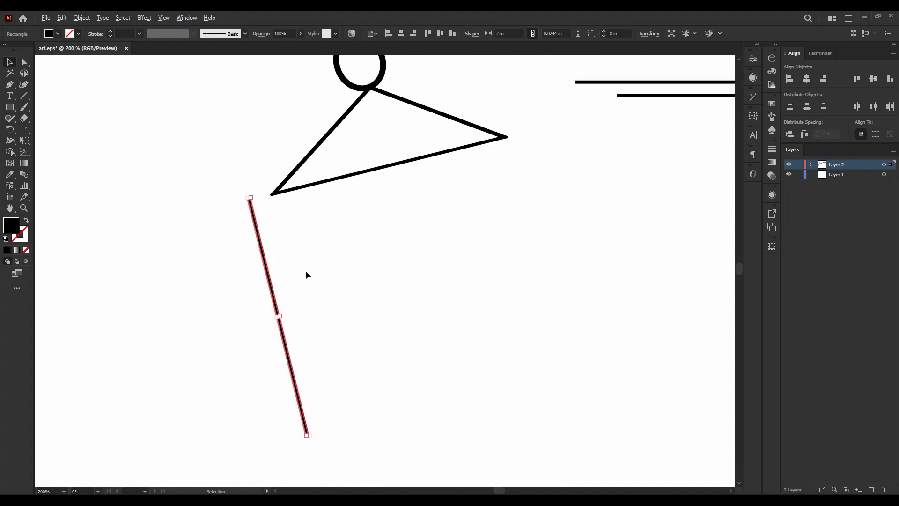
{"action": "scroll", "coordinate": [257, 234], "scroll_direction": "up", "scroll_amount": 1}
{"action": "left_click_drag", "start_coordinate": [256, 234], "coordinate": [283, 211]}
{"action": "scroll", "coordinate": [283, 187], "scroll_direction": "up", "scroll_amount": 6}
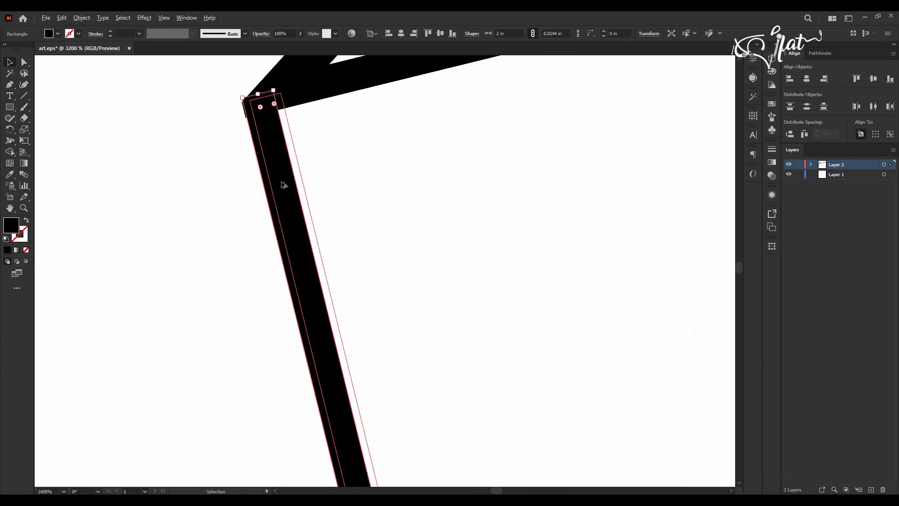
{"action": "left_click_drag", "start_coordinate": [283, 178], "coordinate": [284, 185]}
{"action": "left_click", "coordinate": [363, 181]}
{"action": "scroll", "coordinate": [364, 181], "scroll_direction": "down", "scroll_amount": 7}
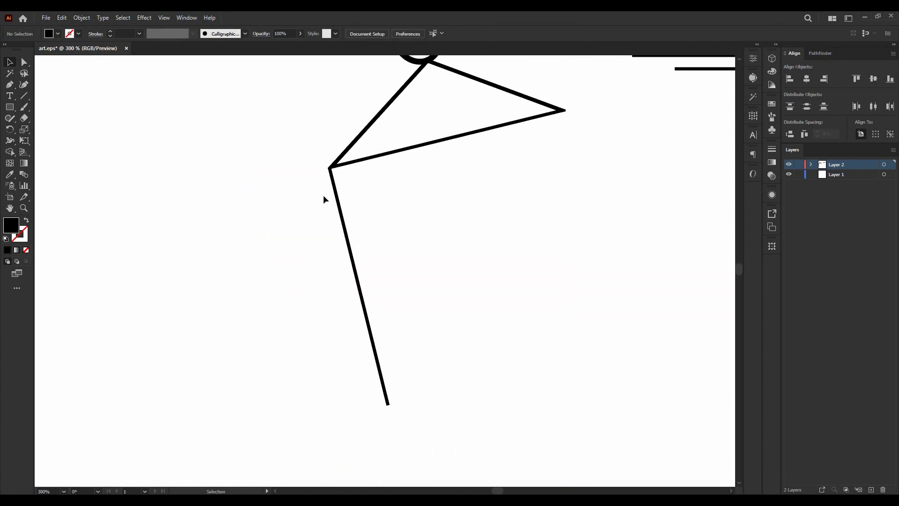
{"action": "scroll", "coordinate": [329, 195], "scroll_direction": "down", "scroll_amount": 2}
- Duplicate the tilted left side bar and place the copy's top at the triangle's right corner
{"action": "scroll", "coordinate": [584, 147], "scroll_direction": "up", "scroll_amount": 1}
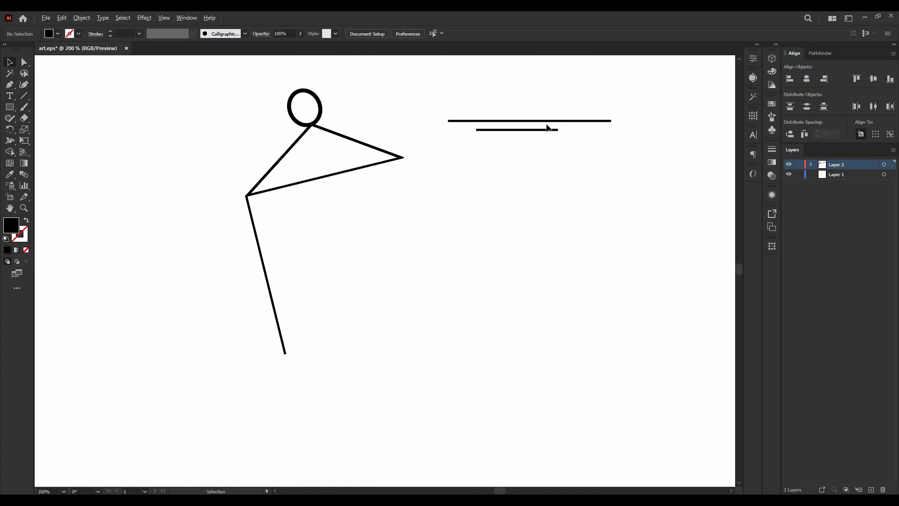
{"action": "left_click_drag", "start_coordinate": [256, 226], "coordinate": [410, 190]}
{"action": "scroll", "coordinate": [410, 190], "scroll_direction": "up", "scroll_amount": 1}
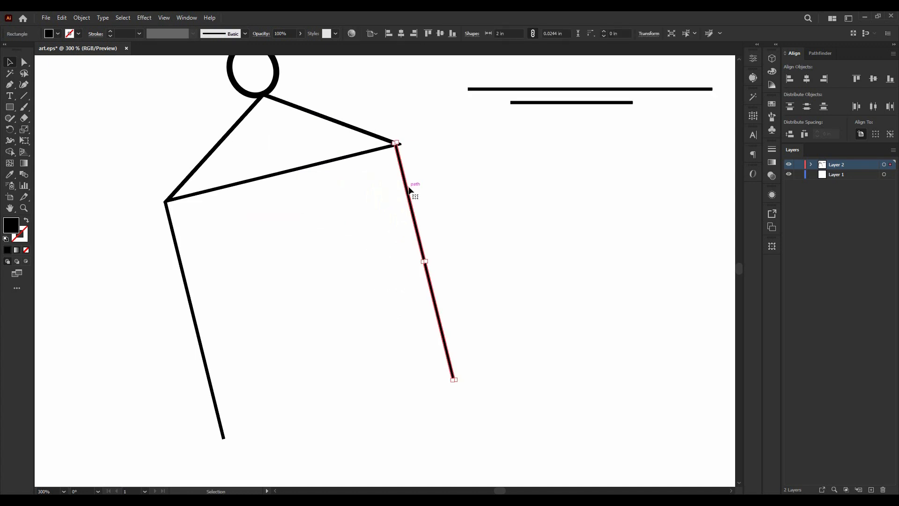
{"action": "scroll", "coordinate": [416, 210], "scroll_direction": "up", "scroll_amount": 1}
- Lean the right side bar inward, align its top with the triangle's right corner, and deselect it
{"action": "left_click_drag", "start_coordinate": [394, 116], "coordinate": [387, 134]}
{"action": "scroll", "coordinate": [400, 101], "scroll_direction": "up", "scroll_amount": 3}
{"action": "left_click", "coordinate": [413, 110]}
{"action": "scroll", "coordinate": [412, 110], "scroll_direction": "up", "scroll_amount": 5}
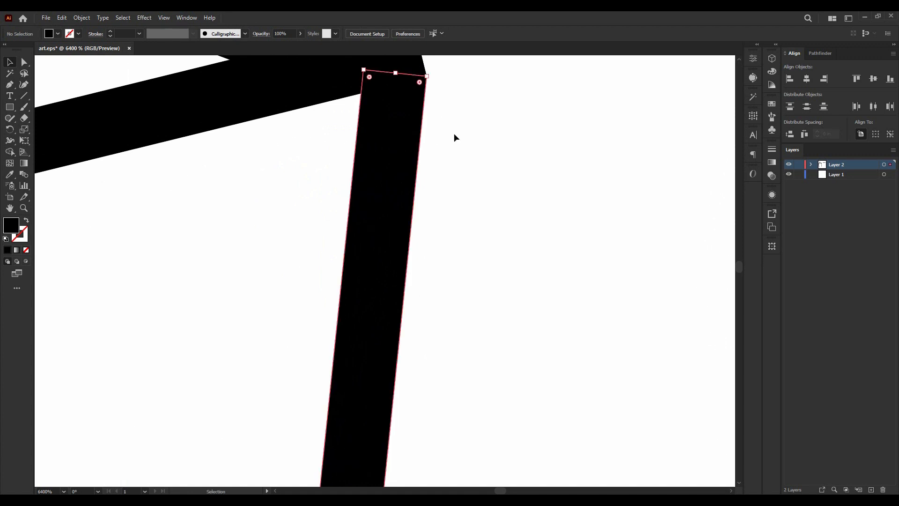
{"action": "left_click", "coordinate": [454, 136]}
{"action": "scroll", "coordinate": [488, 130], "scroll_direction": "down", "scroll_amount": 8}
{"action": "scroll", "coordinate": [510, 159], "scroll_direction": "down", "scroll_amount": 5}
{"action": "scroll", "coordinate": [449, 192], "scroll_direction": "up", "scroll_amount": 8}
{"action": "scroll", "coordinate": [432, 197], "scroll_direction": "down", "scroll_amount": 3}
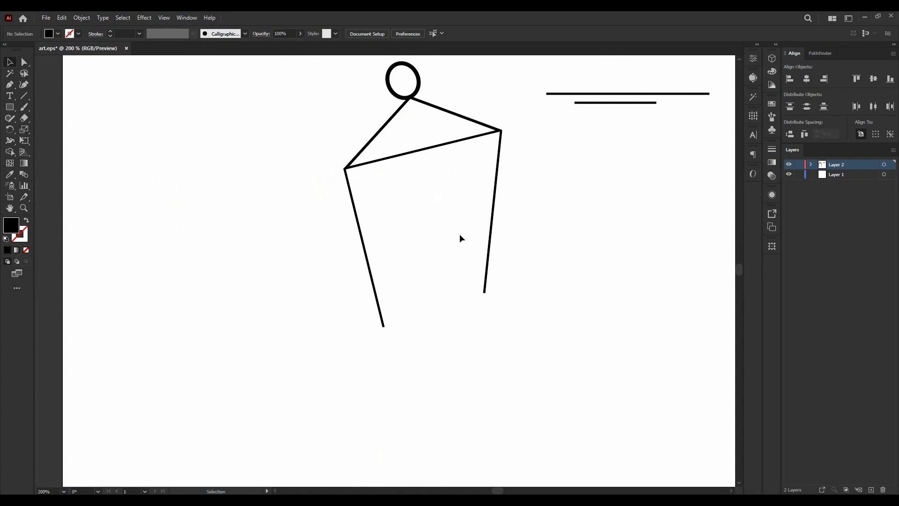
- Place a copy of the 1 in bar across the side bars' lower ends, rising to the right and enlarged to about 1.37 in
{"action": "scroll", "coordinate": [463, 215], "scroll_direction": "down", "scroll_amount": 1}
{"action": "left_click_drag", "start_coordinate": [623, 79], "coordinate": [479, 265]}
{"action": "scroll", "coordinate": [468, 278], "scroll_direction": "up", "scroll_amount": 1}
{"action": "scroll", "coordinate": [436, 285], "scroll_direction": "up", "scroll_amount": 3}
{"action": "left_click_drag", "start_coordinate": [429, 284], "coordinate": [373, 298]}
{"action": "left_click_drag", "start_coordinate": [482, 255], "coordinate": [587, 208]}
- Thin the slanted bottom bar so its thickness matches the side bars, and deselect it
{"action": "left_click_drag", "start_coordinate": [630, 245], "coordinate": [599, 231]}
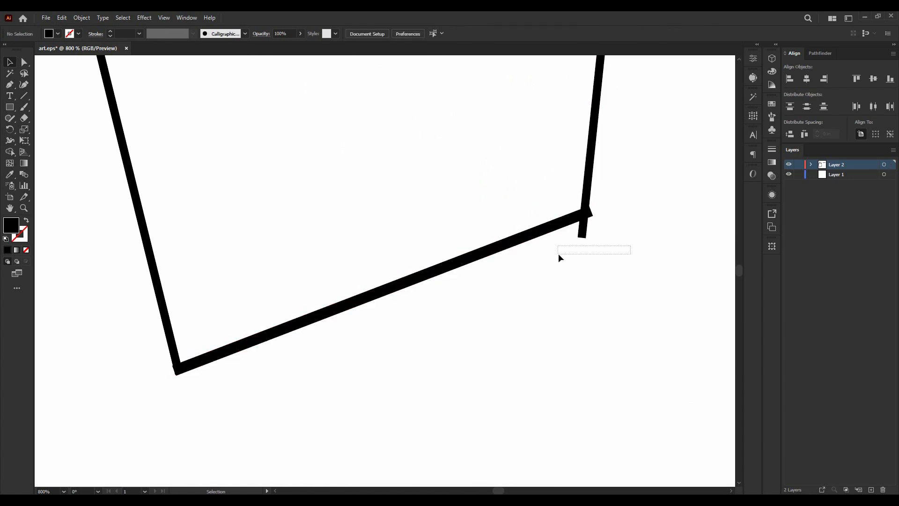
{"action": "left_click_drag", "start_coordinate": [559, 254], "coordinate": [562, 225]}
{"action": "left_click", "coordinate": [489, 216]}
{"action": "left_click", "coordinate": [367, 295]}
{"action": "scroll", "coordinate": [367, 295], "scroll_direction": "up", "scroll_amount": 1}
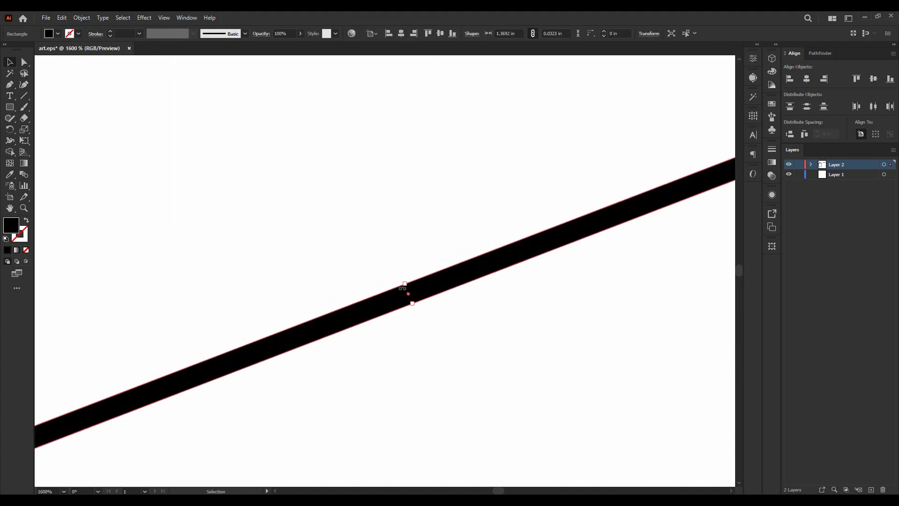
{"action": "left_click_drag", "start_coordinate": [407, 286], "coordinate": [408, 290]}
{"action": "left_click", "coordinate": [412, 243]}
- Select the bottom bar and right side bar and trim their overhanging ends with Shape Builder
{"action": "scroll", "coordinate": [412, 243], "scroll_direction": "down", "scroll_amount": 1}
{"action": "left_click_drag", "start_coordinate": [621, 222], "coordinate": [600, 184]}
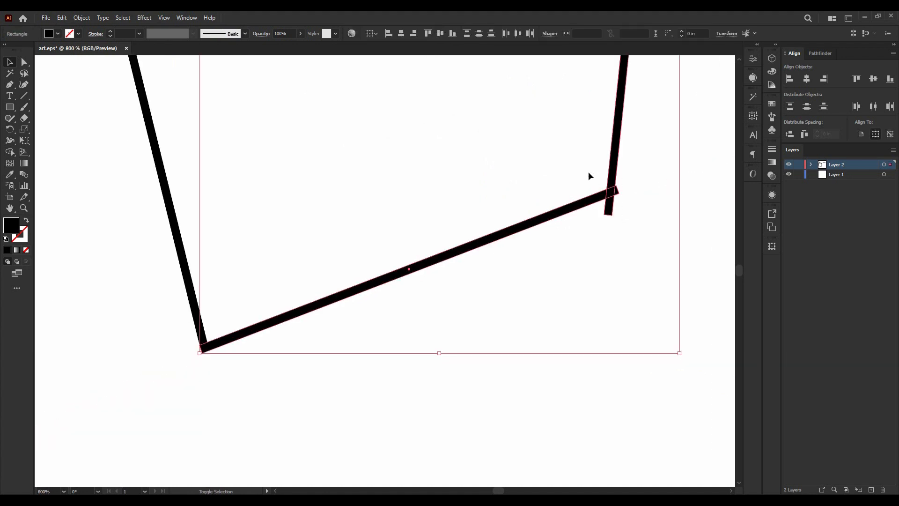
{"action": "key", "text": "shift+m"}
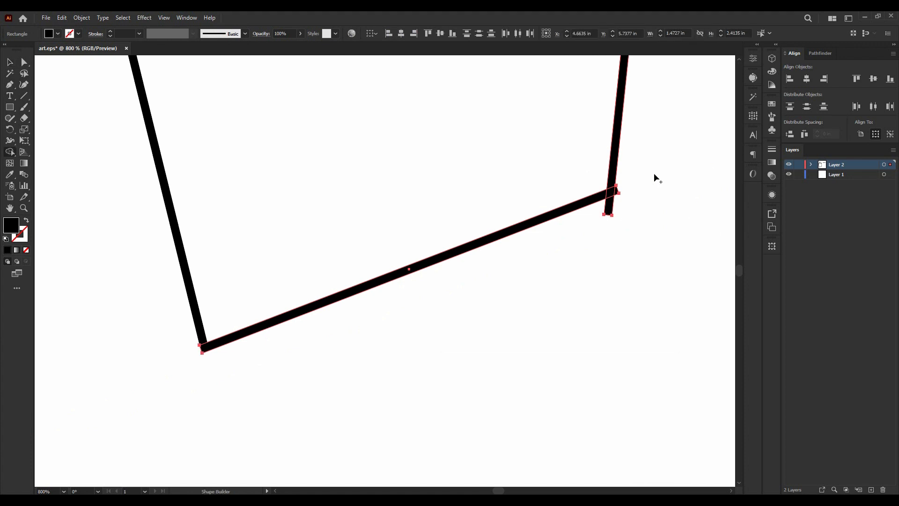
{"action": "scroll", "coordinate": [654, 177], "scroll_direction": "up", "scroll_amount": 3}
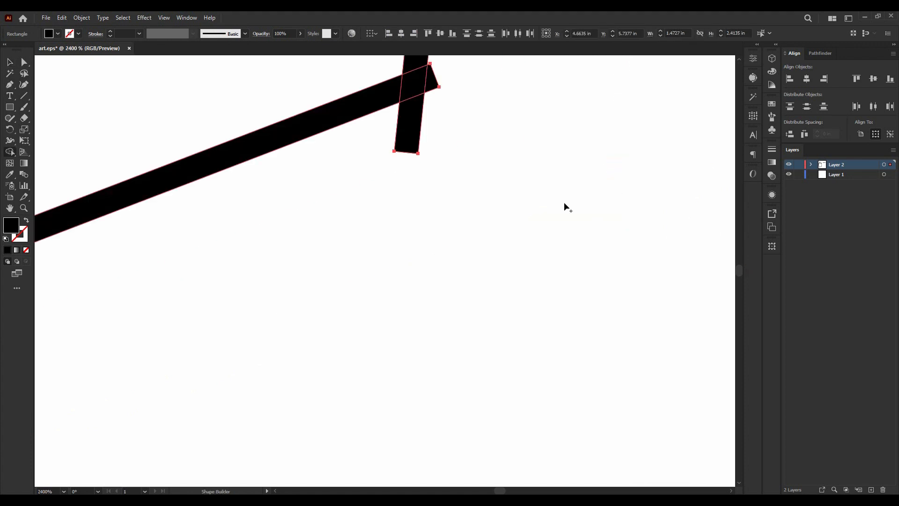
{"action": "left_click", "coordinate": [430, 83], "text": "alt"}
{"action": "left_click", "coordinate": [410, 124], "text": "alt"}
- Trim the small overhangs where the left side bar meets the bottom bar with Shape Builder, and deselect the shapes
{"action": "scroll", "coordinate": [545, 164], "scroll_direction": "down", "scroll_amount": 5}
{"action": "scroll", "coordinate": [366, 190], "scroll_direction": "up", "scroll_amount": 4}
{"action": "scroll", "coordinate": [155, 362], "scroll_direction": "up", "scroll_amount": 1}
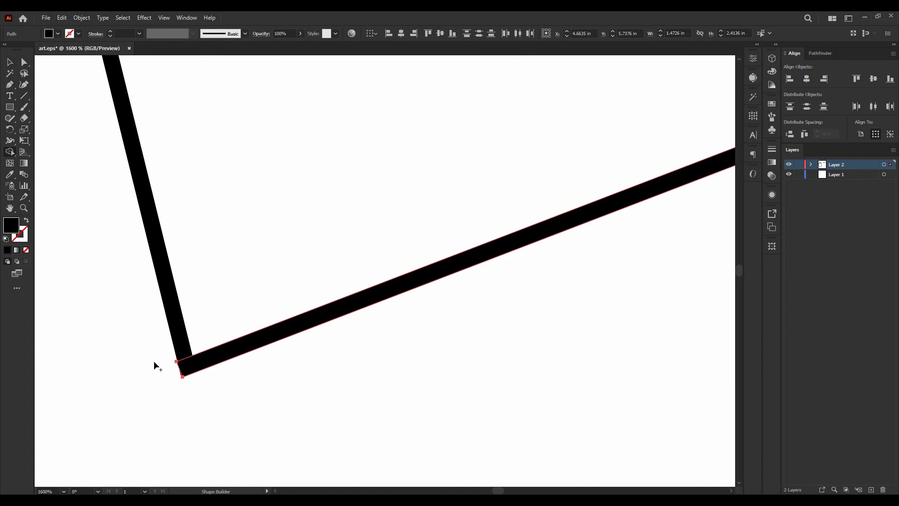
{"action": "scroll", "coordinate": [225, 283], "scroll_direction": "down", "scroll_amount": 4}
{"action": "scroll", "coordinate": [171, 317], "scroll_direction": "up", "scroll_amount": 3}
{"action": "scroll", "coordinate": [330, 289], "scroll_direction": "up", "scroll_amount": 8}
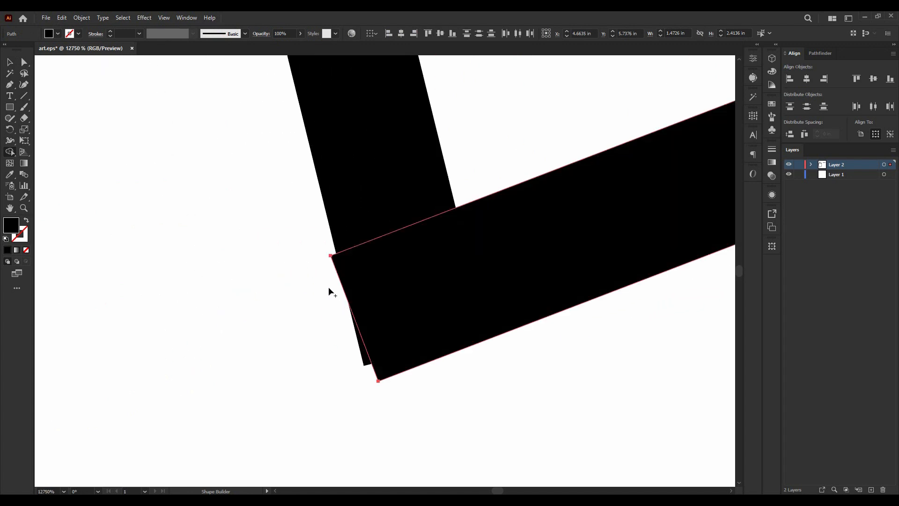
{"action": "left_click", "coordinate": [9, 62]}
{"action": "left_click_drag", "start_coordinate": [157, 187], "coordinate": [387, 344]}
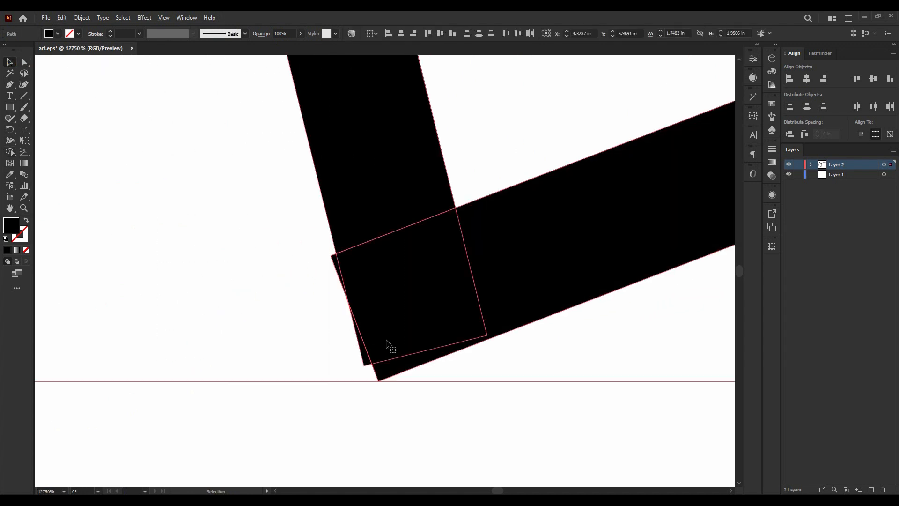
{"action": "key", "text": "shift+m"}
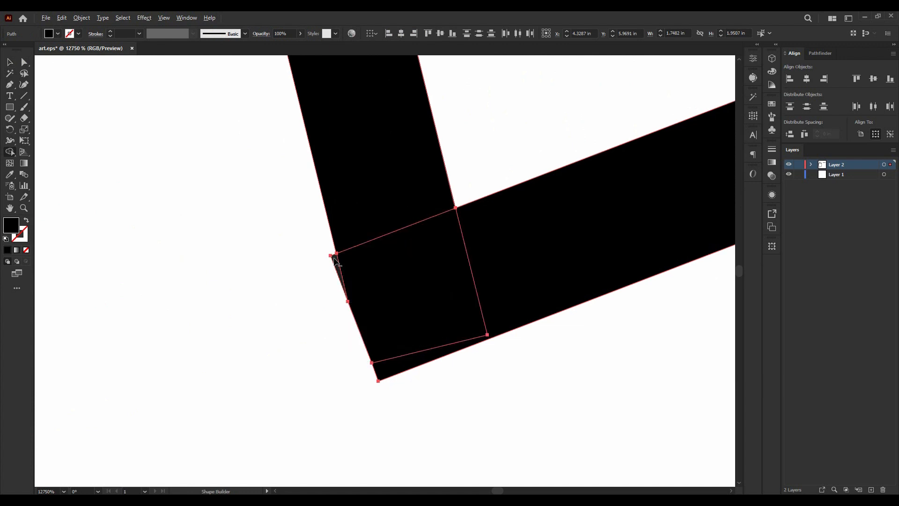
{"action": "scroll", "coordinate": [380, 299], "scroll_direction": "down", "scroll_amount": 4}
{"action": "scroll", "coordinate": [360, 270], "scroll_direction": "down", "scroll_amount": 1}
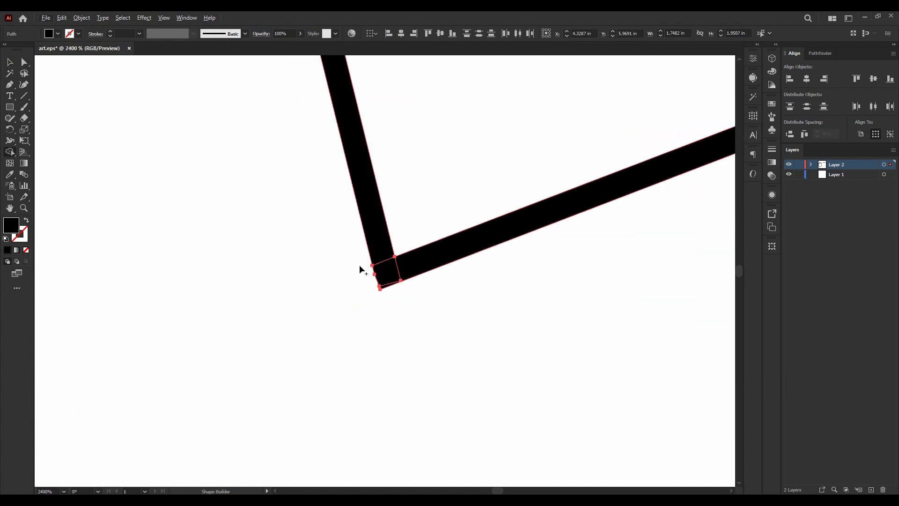
{"action": "left_click", "coordinate": [10, 62]}
{"action": "left_click", "coordinate": [279, 215]}
- Place a copy of the 1 in bar at the body's lower-left corner, tilted slightly downward to the right
{"action": "scroll", "coordinate": [446, 243], "scroll_direction": "down", "scroll_amount": 6}
{"action": "scroll", "coordinate": [547, 187], "scroll_direction": "up", "scroll_amount": 1}
{"action": "scroll", "coordinate": [543, 159], "scroll_direction": "down", "scroll_amount": 1}
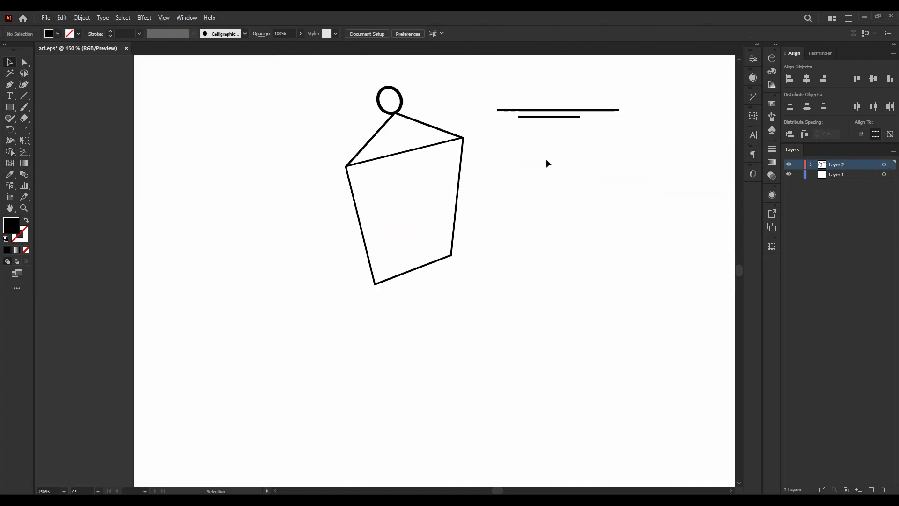
{"action": "scroll", "coordinate": [569, 157], "scroll_direction": "up", "scroll_amount": 1}
{"action": "left_click_drag", "start_coordinate": [549, 103], "coordinate": [360, 346]}
{"action": "scroll", "coordinate": [340, 356], "scroll_direction": "up", "scroll_amount": 2}
{"action": "scroll", "coordinate": [340, 356], "scroll_direction": "up", "scroll_amount": 1}
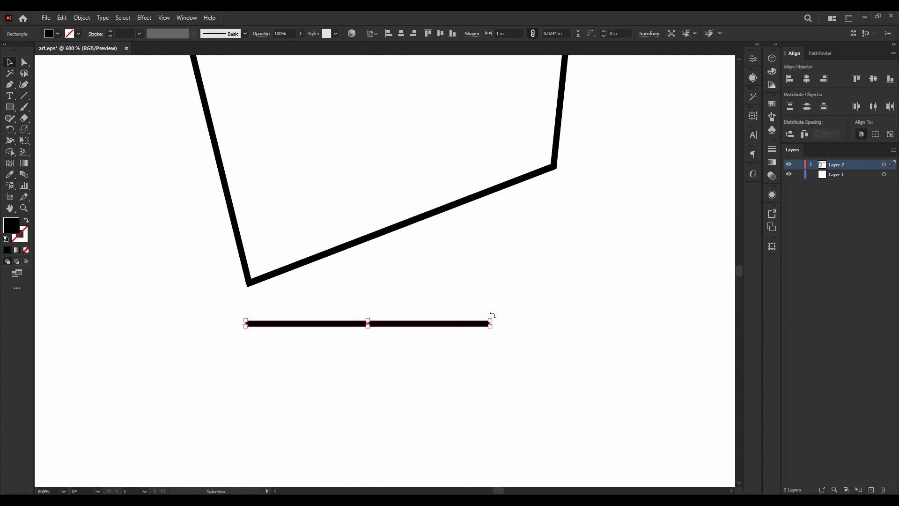
{"action": "left_click_drag", "start_coordinate": [493, 316], "coordinate": [493, 329]}
{"action": "scroll", "coordinate": [269, 320], "scroll_direction": "up", "scroll_amount": 1}
{"action": "left_click_drag", "start_coordinate": [269, 320], "coordinate": [270, 278]}
- Lengthen the bar at the body's lower-left corner to about 1.34 in by extending its right end, and deselect it
{"action": "scroll", "coordinate": [503, 282], "scroll_direction": "down", "scroll_amount": 2}
{"action": "scroll", "coordinate": [536, 282], "scroll_direction": "up", "scroll_amount": 3}
{"action": "left_click_drag", "start_coordinate": [528, 281], "coordinate": [588, 284]}
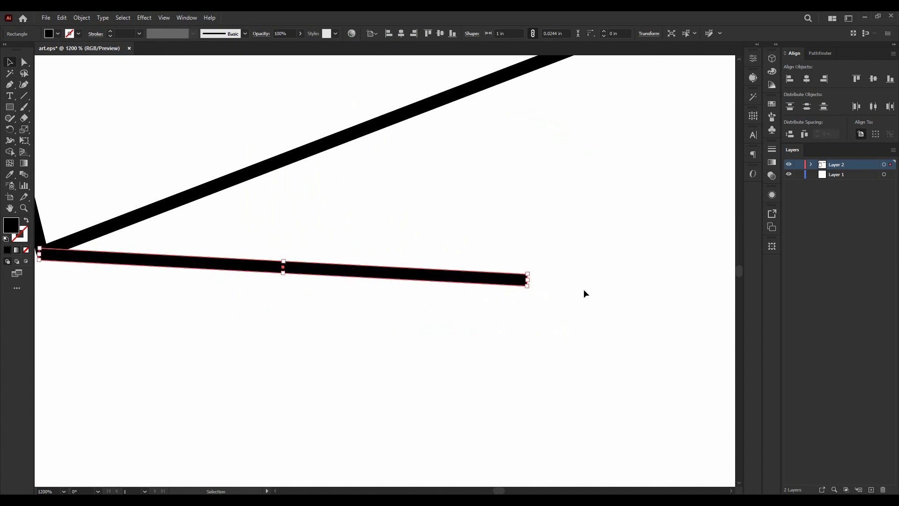
{"action": "left_click_drag", "start_coordinate": [531, 281], "coordinate": [696, 287]}
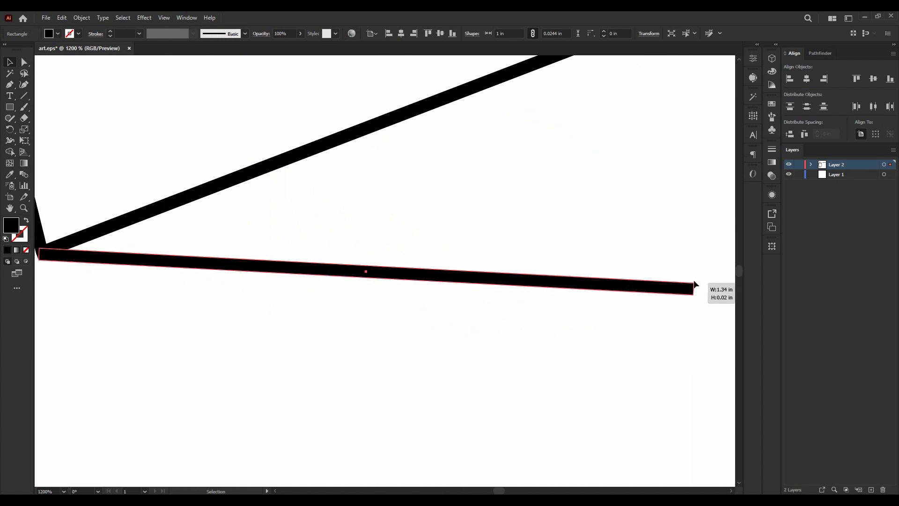
{"action": "key", "text": "ctrl+minus"}
{"action": "key", "text": "ctrl+minus"}
{"action": "key", "text": "ctrl+minus"}
{"action": "key", "text": "ctrl+minus"}
{"action": "scroll", "coordinate": [455, 257], "scroll_direction": "up", "scroll_amount": 1}
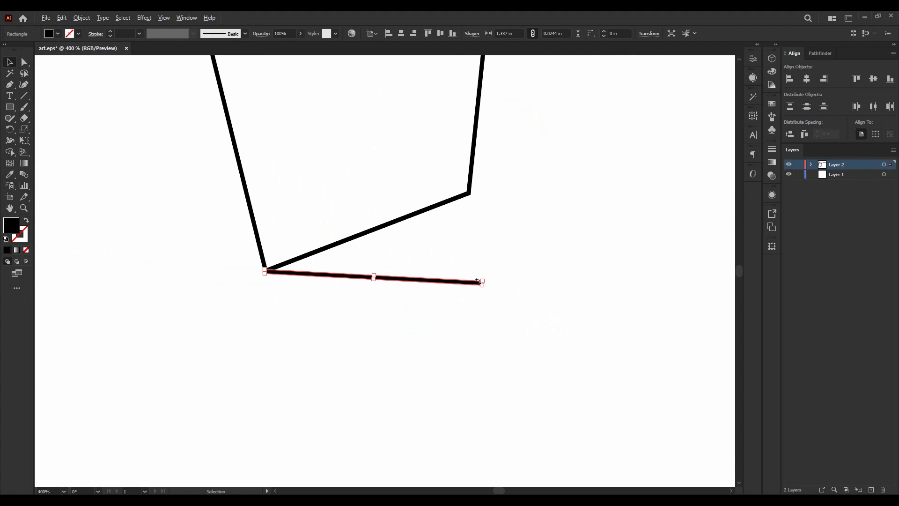
{"action": "scroll", "coordinate": [478, 281], "scroll_direction": "up", "scroll_amount": 1}
{"action": "left_click", "coordinate": [511, 255]}
- Place another copy of the 1 in bar below the figure and rotate it nearly vertical
{"action": "scroll", "coordinate": [473, 250], "scroll_direction": "down", "scroll_amount": 2}
{"action": "scroll", "coordinate": [472, 250], "scroll_direction": "up", "scroll_amount": 2}
{"action": "scroll", "coordinate": [470, 268], "scroll_direction": "down", "scroll_amount": 4}
{"action": "scroll", "coordinate": [496, 214], "scroll_direction": "up", "scroll_amount": 4}
{"action": "scroll", "coordinate": [560, 137], "scroll_direction": "down", "scroll_amount": 3}
{"action": "scroll", "coordinate": [560, 136], "scroll_direction": "down", "scroll_amount": 2}
{"action": "left_click_drag", "start_coordinate": [566, 112], "coordinate": [456, 318]}
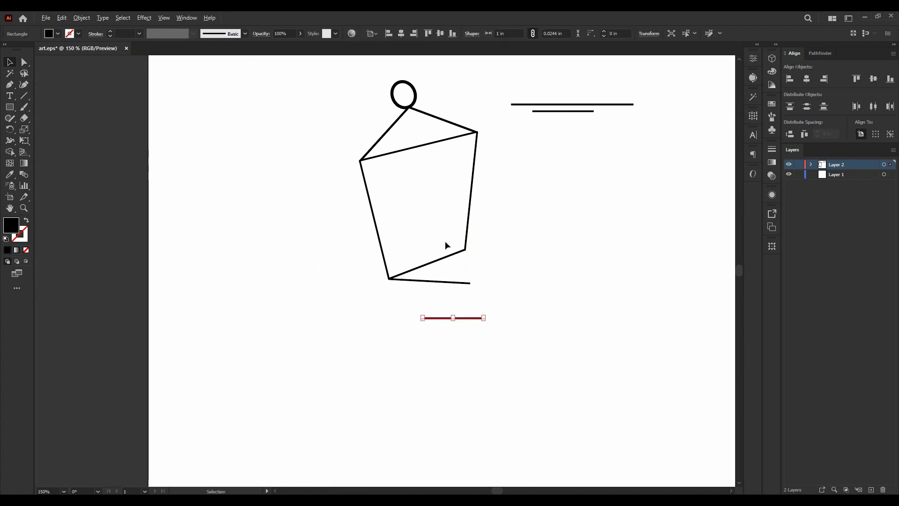
{"action": "scroll", "coordinate": [445, 241], "scroll_direction": "up", "scroll_amount": 2}
{"action": "scroll", "coordinate": [535, 251], "scroll_direction": "down", "scroll_amount": 2}
{"action": "scroll", "coordinate": [537, 247], "scroll_direction": "down", "scroll_amount": 4}
{"action": "scroll", "coordinate": [538, 247], "scroll_direction": "up", "scroll_amount": 2}
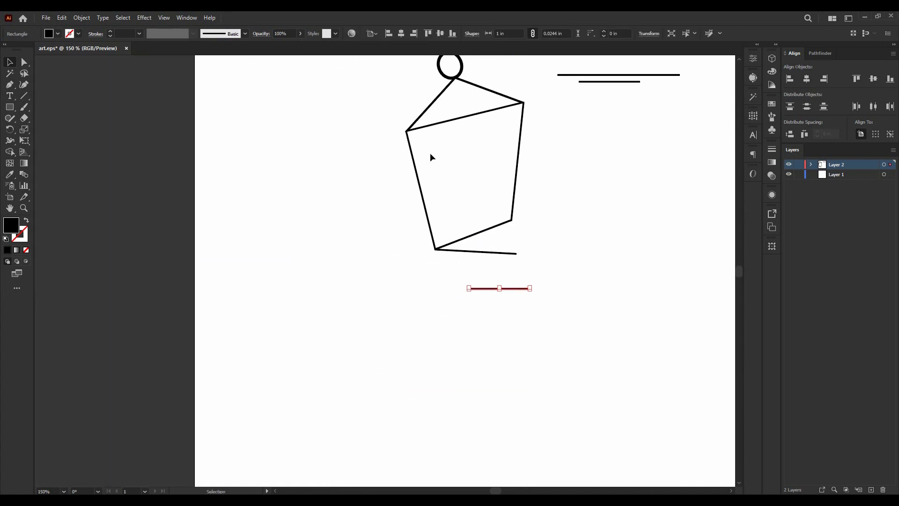
{"action": "scroll", "coordinate": [487, 276], "scroll_direction": "up", "scroll_amount": 1}
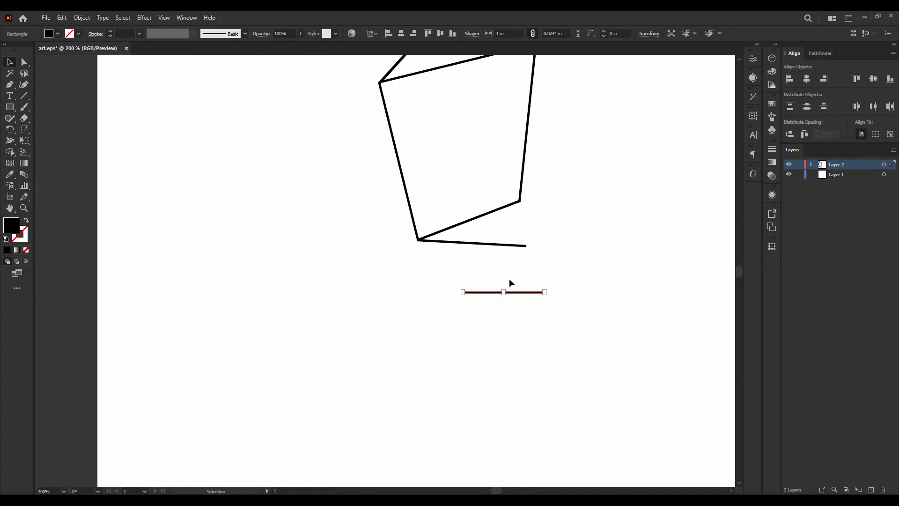
{"action": "scroll", "coordinate": [529, 293], "scroll_direction": "up", "scroll_amount": 2}
{"action": "left_click_drag", "start_coordinate": [562, 287], "coordinate": [486, 372]}
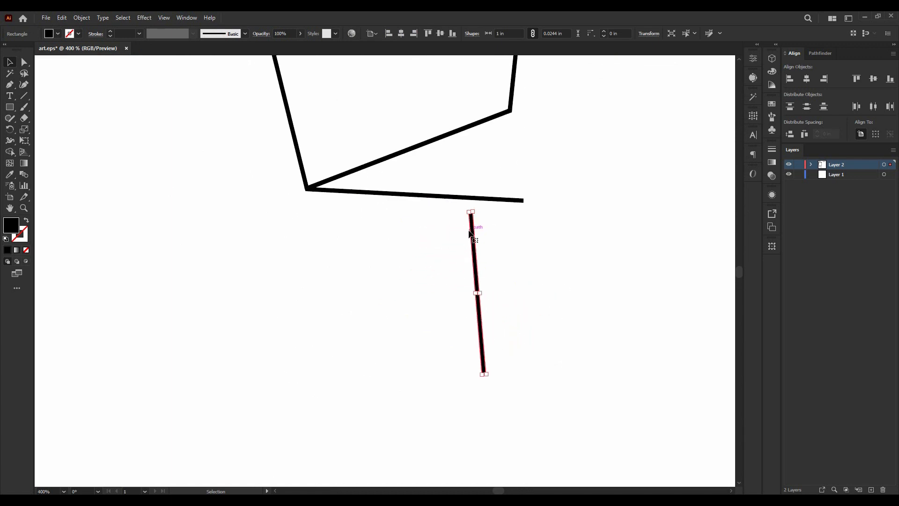
- Join the nearly vertical bar's upper end to the right end of the lengthened lower bar
{"action": "left_click_drag", "start_coordinate": [475, 240], "coordinate": [515, 206]}
{"action": "scroll", "coordinate": [532, 215], "scroll_direction": "up", "scroll_amount": 5}
{"action": "scroll", "coordinate": [542, 194], "scroll_direction": "down", "scroll_amount": 4}
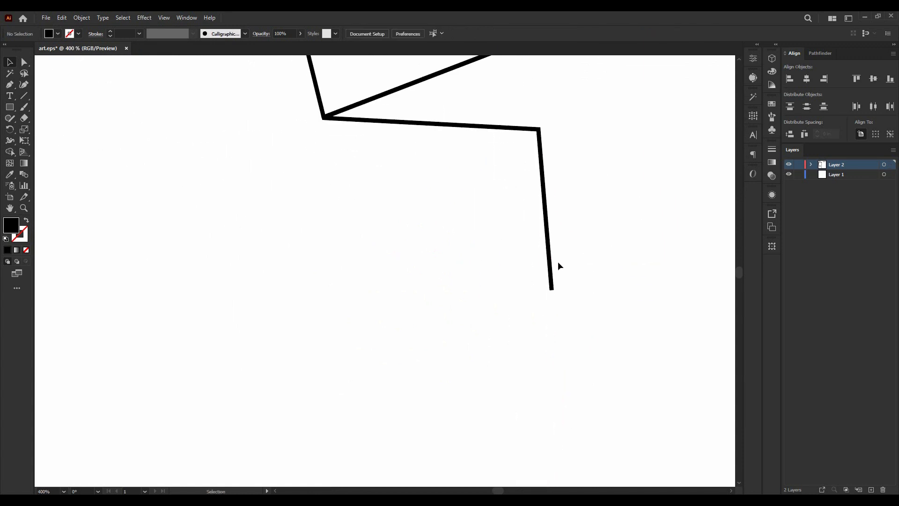
- Shorten the nearly vertical bar by pulling in its lower end, and deselect it
{"action": "scroll", "coordinate": [551, 286], "scroll_direction": "up", "scroll_amount": 6}
{"action": "left_click_drag", "start_coordinate": [532, 390], "coordinate": [519, 166]}
{"action": "left_click", "coordinate": [576, 186]}
{"action": "scroll", "coordinate": [575, 187], "scroll_direction": "down", "scroll_amount": 4}
{"action": "scroll", "coordinate": [575, 186], "scroll_direction": "down", "scroll_amount": 5}
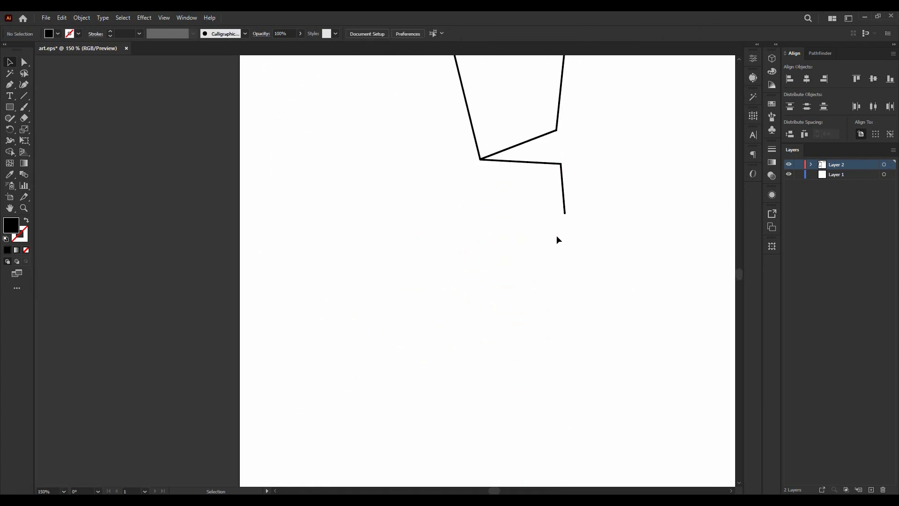
- Place a copy of the short nearly vertical bar below the body's lower-left corner and tilt it so its lower end leans left
{"action": "scroll", "coordinate": [566, 170], "scroll_direction": "up", "scroll_amount": 1}
{"action": "left_click_drag", "start_coordinate": [565, 187], "coordinate": [447, 185]}
{"action": "scroll", "coordinate": [451, 165], "scroll_direction": "up", "scroll_amount": 4}
{"action": "left_click_drag", "start_coordinate": [432, 135], "coordinate": [485, 138]}
{"action": "scroll", "coordinate": [459, 156], "scroll_direction": "up", "scroll_amount": 3}
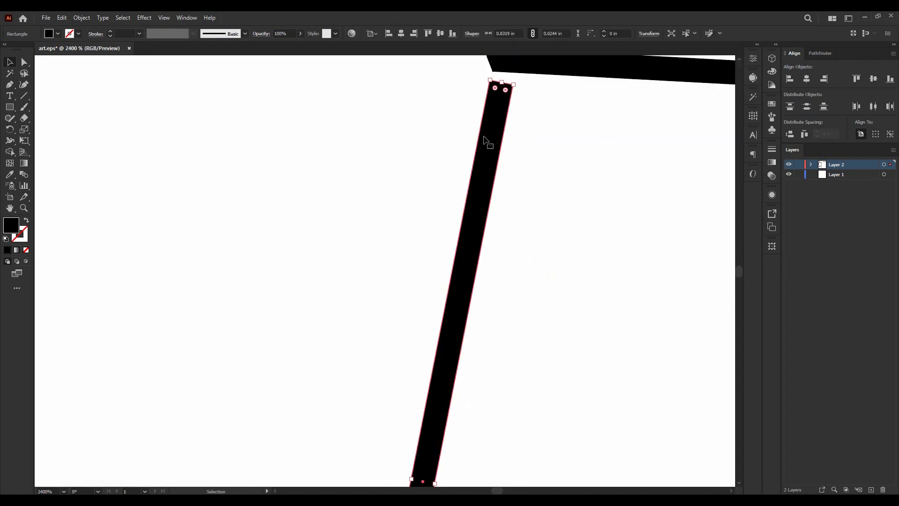
{"action": "scroll", "coordinate": [485, 141], "scroll_direction": "up", "scroll_amount": 3}
- Join the tilted copy's upper end to the body's lower-left corner, extend its lower end, and deselect it
{"action": "left_click_drag", "start_coordinate": [486, 180], "coordinate": [495, 130]}
{"action": "scroll", "coordinate": [484, 182], "scroll_direction": "down", "scroll_amount": 3}
{"action": "scroll", "coordinate": [466, 230], "scroll_direction": "up", "scroll_amount": 2}
{"action": "left_click_drag", "start_coordinate": [470, 230], "coordinate": [442, 366]}
{"action": "left_click", "coordinate": [396, 245]}
{"action": "scroll", "coordinate": [457, 240], "scroll_direction": "down", "scroll_amount": 3}
{"action": "scroll", "coordinate": [457, 241], "scroll_direction": "down", "scroll_amount": 4}
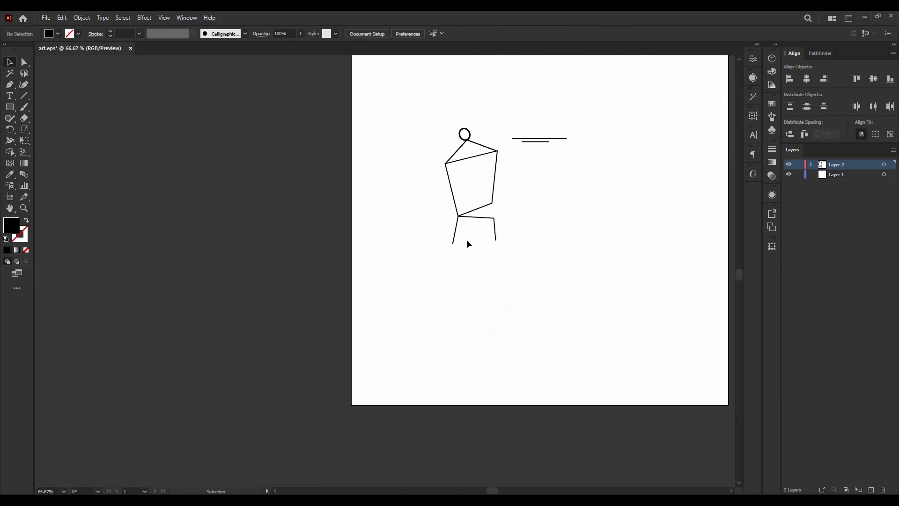
- Place a copy of the 1.34 in hip bar below the two side bars and rotate it slightly further clockwise
{"action": "scroll", "coordinate": [466, 239], "scroll_direction": "up", "scroll_amount": 3}
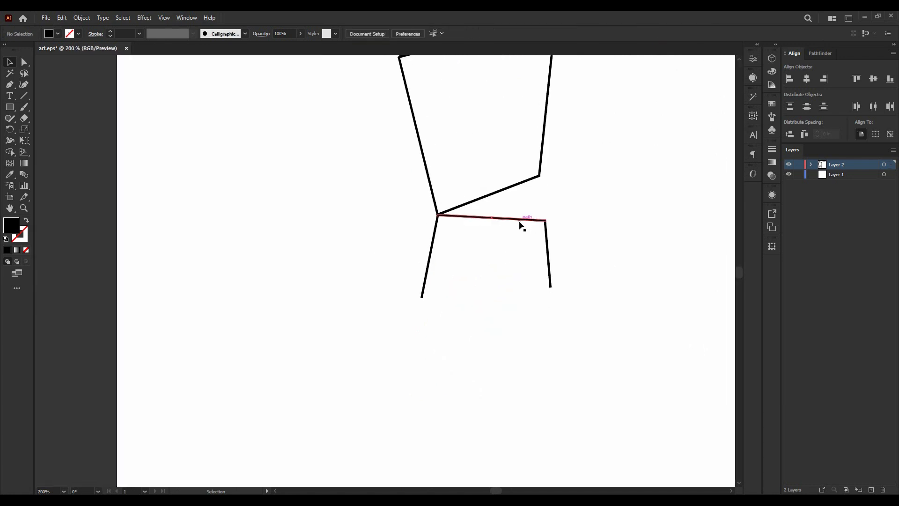
{"action": "scroll", "coordinate": [505, 223], "scroll_direction": "up", "scroll_amount": 4}
{"action": "scroll", "coordinate": [505, 219], "scroll_direction": "down", "scroll_amount": 3}
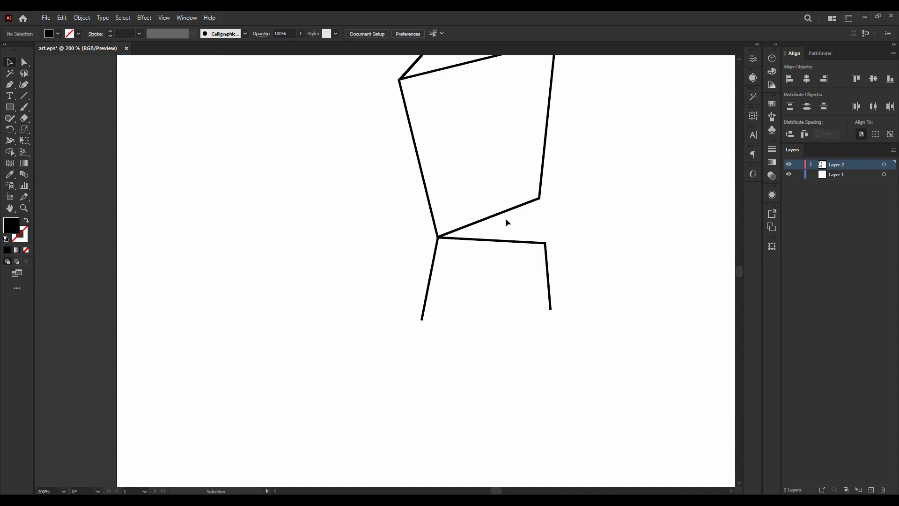
{"action": "left_click_drag", "start_coordinate": [490, 230], "coordinate": [487, 306]}
{"action": "scroll", "coordinate": [547, 305], "scroll_direction": "up", "scroll_amount": 2}
{"action": "mouse_move", "coordinate": [551, 306]}
{"action": "left_mouse_down"}
{"action": "mouse_move", "coordinate": [551, 296]}
{"action": "mouse_move", "coordinate": [553, 312]}
{"action": "left_mouse_up"}
{"action": "scroll", "coordinate": [501, 318], "scroll_direction": "up", "scroll_amount": 3}
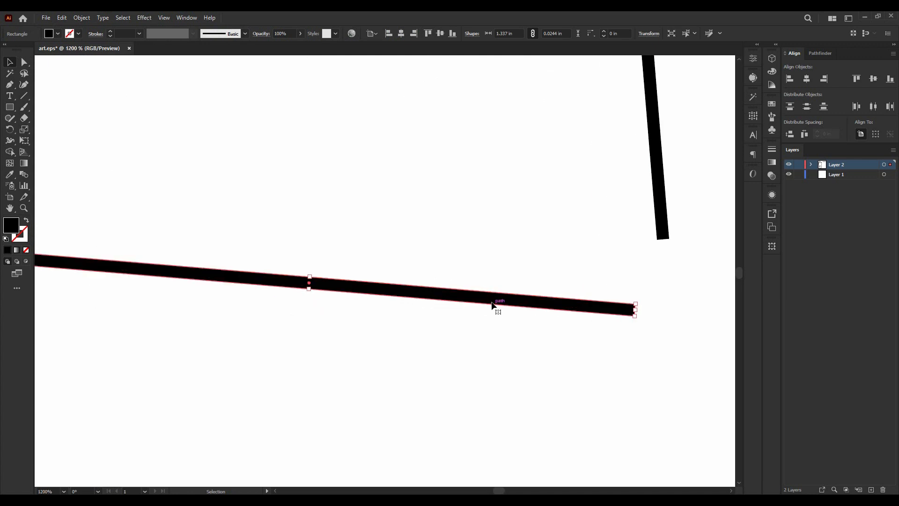
{"action": "scroll", "coordinate": [580, 273], "scroll_direction": "down", "scroll_amount": 2}
- Lengthen the right side bar downwards past the bottom bar, and deselect it
{"action": "left_click", "coordinate": [619, 248]}
{"action": "scroll", "coordinate": [621, 256], "scroll_direction": "up", "scroll_amount": 2}
{"action": "left_click_drag", "start_coordinate": [622, 257], "coordinate": [631, 341]}
{"action": "left_click", "coordinate": [526, 216]}
- Extend the bottom bar to about 1.68 in so it crosses both side bars at the hip shape's lower corners, and deselect
{"action": "scroll", "coordinate": [527, 211], "scroll_direction": "down", "scroll_amount": 3}
{"action": "scroll", "coordinate": [366, 228], "scroll_direction": "up", "scroll_amount": 3}
{"action": "left_click_drag", "start_coordinate": [368, 227], "coordinate": [269, 263]}
{"action": "scroll", "coordinate": [268, 262], "scroll_direction": "down", "scroll_amount": 3}
{"action": "scroll", "coordinate": [442, 265], "scroll_direction": "up", "scroll_amount": 3}
{"action": "left_click_drag", "start_coordinate": [212, 290], "coordinate": [383, 304]}
{"action": "left_click_drag", "start_coordinate": [350, 264], "coordinate": [354, 304]}
{"action": "left_click", "coordinate": [540, 247]}
{"action": "scroll", "coordinate": [540, 247], "scroll_direction": "down", "scroll_amount": 3}
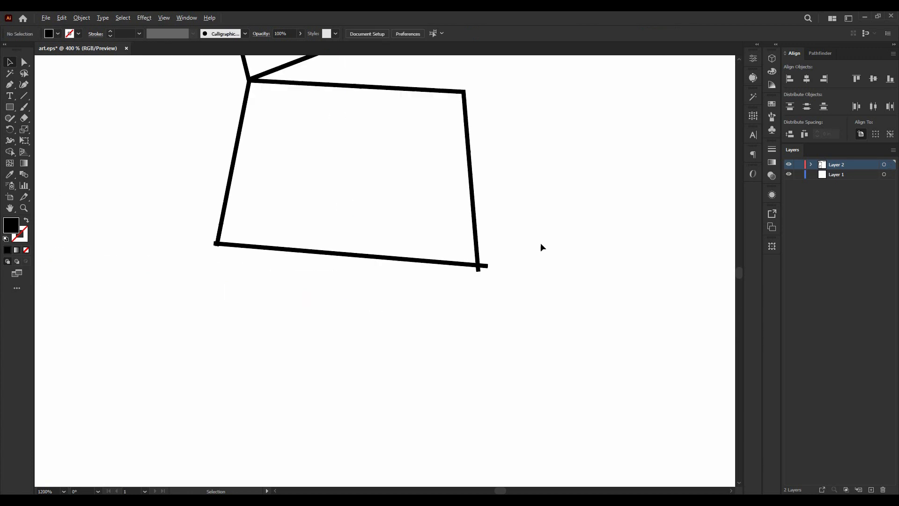
- Select the hip shape's lower bars and trim the overhang at the lower-left corner with Shape Builder
{"action": "scroll", "coordinate": [540, 247], "scroll_direction": "down", "scroll_amount": 1}
{"action": "left_click_drag", "start_coordinate": [523, 276], "coordinate": [189, 204]}
{"action": "scroll", "coordinate": [199, 215], "scroll_direction": "up", "scroll_amount": 3}
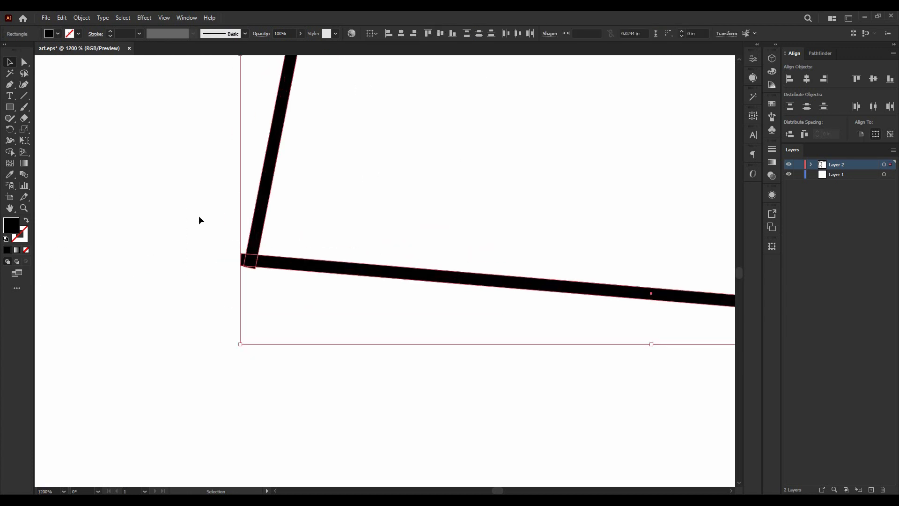
{"action": "key", "text": "shift+m"}
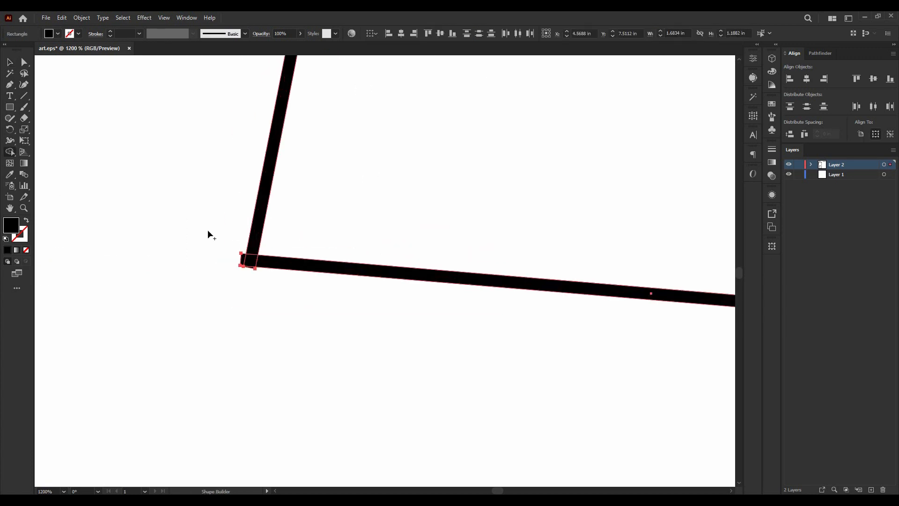
{"action": "scroll", "coordinate": [208, 233], "scroll_direction": "up", "scroll_amount": 5}
{"action": "left_click", "coordinate": [256, 360], "text": "alt"}
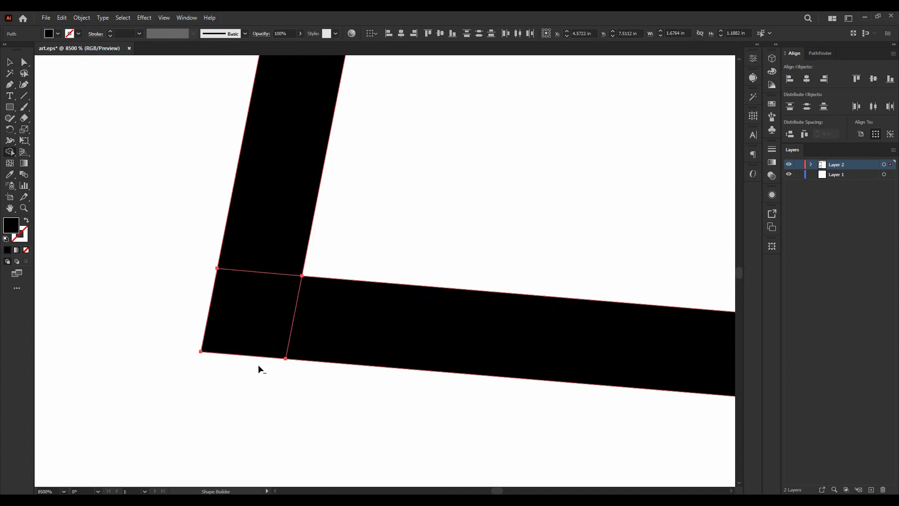
- Trim both overhanging bar ends at the hip shape's lower-right corner with Shape Builder, and deselect everything
{"action": "scroll", "coordinate": [275, 243], "scroll_direction": "down", "scroll_amount": 8}
{"action": "scroll", "coordinate": [557, 274], "scroll_direction": "up", "scroll_amount": 4}
{"action": "scroll", "coordinate": [494, 240], "scroll_direction": "up", "scroll_amount": 2}
{"action": "left_click", "coordinate": [462, 229], "text": "alt"}
{"action": "left_click", "coordinate": [398, 262], "text": "alt"}
{"action": "scroll", "coordinate": [541, 219], "scroll_direction": "down", "scroll_amount": 4}
{"action": "scroll", "coordinate": [504, 220], "scroll_direction": "down", "scroll_amount": 4}
{"action": "scroll", "coordinate": [506, 212], "scroll_direction": "up", "scroll_amount": 2}
{"action": "key", "text": "v"}
{"action": "left_click", "coordinate": [344, 158]}
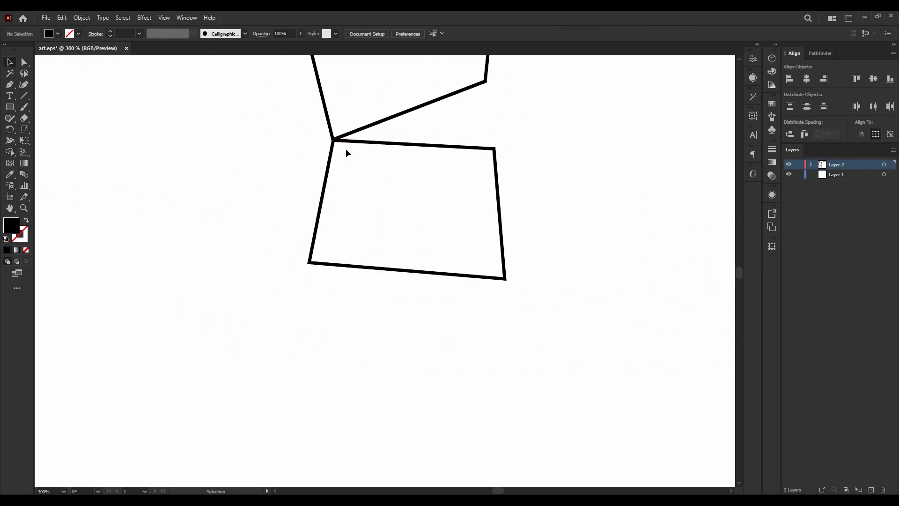
- Place a copy of the 2 in bar left of the body and rotate it to a steep slant leaning outwards at its lower end
{"action": "key", "text": "ctrl+minus"}
{"action": "key", "text": "ctrl+minus"}
{"action": "key", "text": "ctrl+minus"}
{"action": "key", "text": "ctrl+minus"}
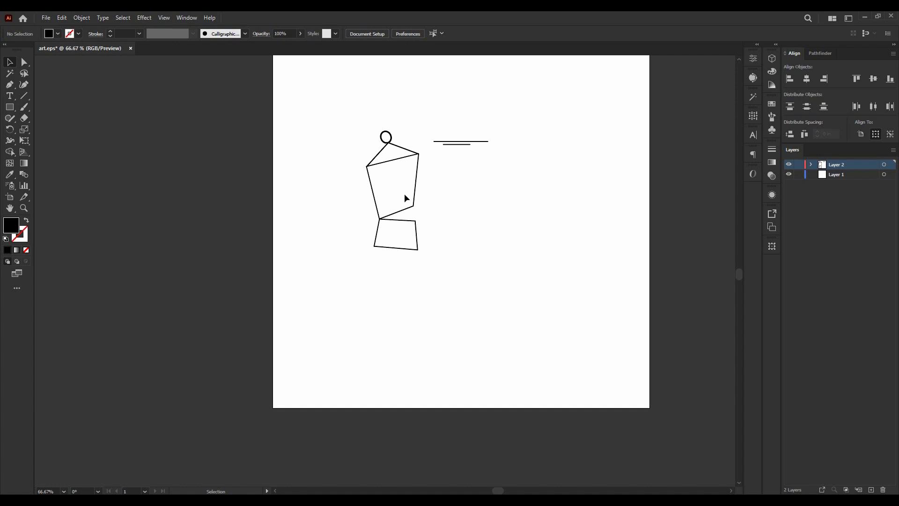
{"action": "scroll", "coordinate": [422, 159], "scroll_direction": "up", "scroll_amount": 3}
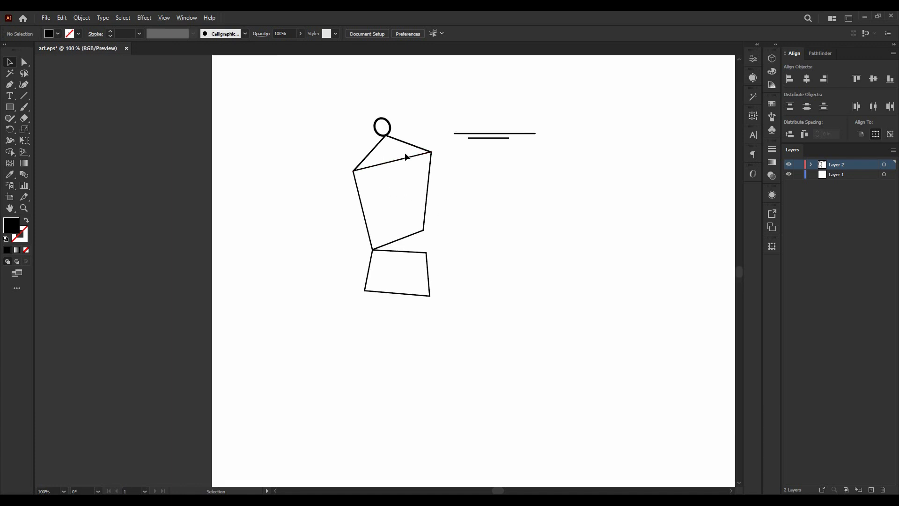
{"action": "left_click_drag", "start_coordinate": [479, 126], "coordinate": [165, 267]}
{"action": "left_click_drag", "start_coordinate": [308, 262], "coordinate": [231, 294]}
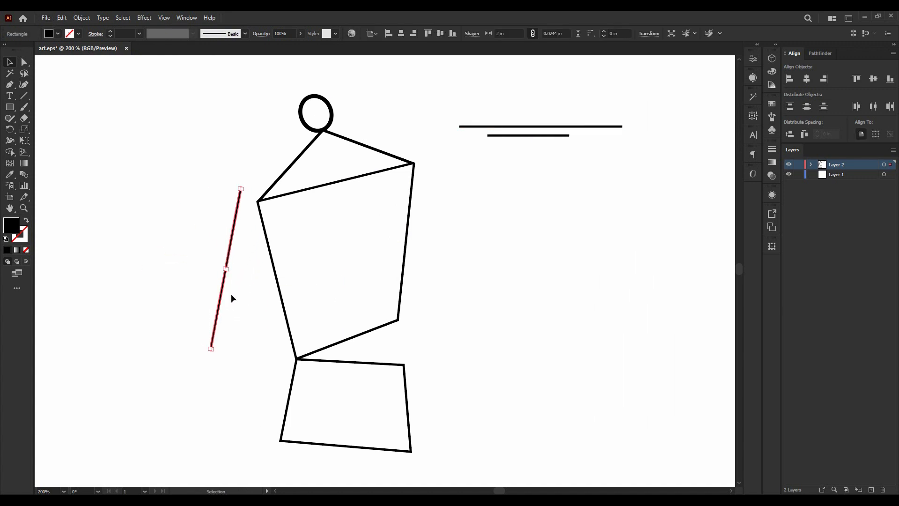
- Move the slanted 2 in bar so it crosses the figure's left shoulder corner
{"action": "scroll", "coordinate": [246, 262], "scroll_direction": "up", "scroll_amount": 1}
{"action": "scroll", "coordinate": [251, 181], "scroll_direction": "up", "scroll_amount": 1}
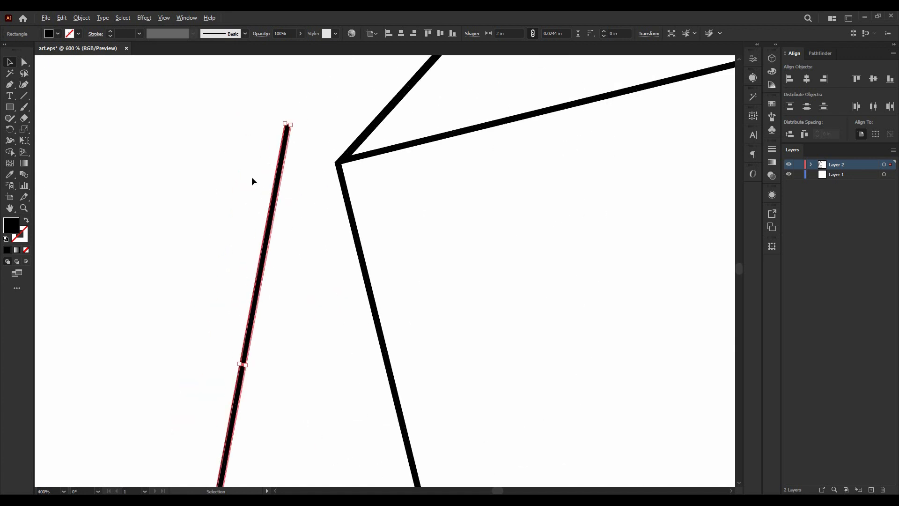
{"action": "left_click_drag", "start_coordinate": [274, 182], "coordinate": [346, 146]}
{"action": "scroll", "coordinate": [345, 146], "scroll_direction": "down", "scroll_amount": 5}
{"action": "scroll", "coordinate": [344, 165], "scroll_direction": "up", "scroll_amount": 3}
{"action": "scroll", "coordinate": [345, 164], "scroll_direction": "up", "scroll_amount": 1}
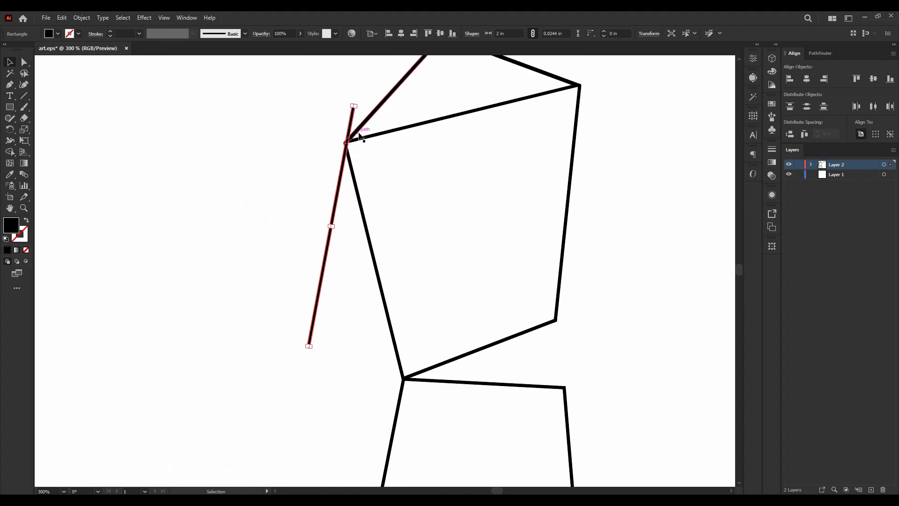
- Rotate the 2 in arm bar slightly further clockwise, realign it with the left shoulder corner, and deselect it
{"action": "left_click_drag", "start_coordinate": [358, 102], "coordinate": [367, 104]}
{"action": "scroll", "coordinate": [360, 139], "scroll_direction": "up", "scroll_amount": 2}
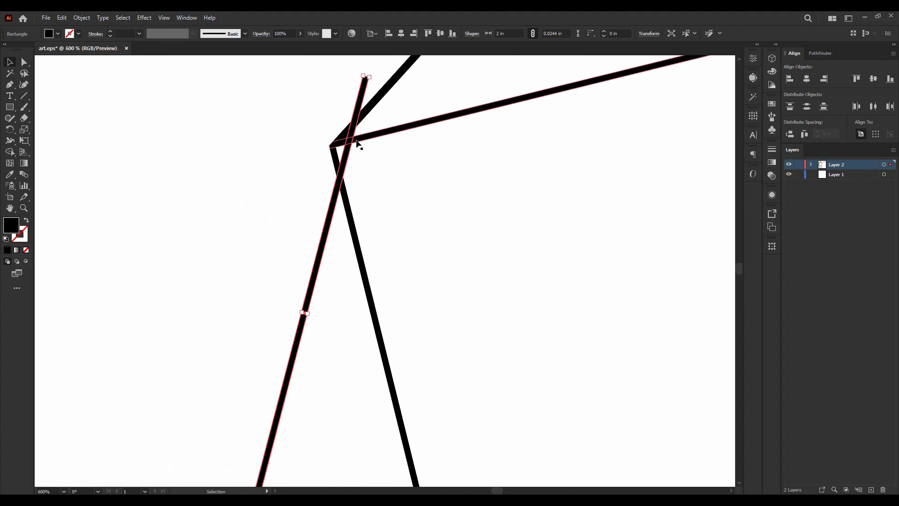
{"action": "scroll", "coordinate": [347, 156], "scroll_direction": "up", "scroll_amount": 1}
{"action": "left_click_drag", "start_coordinate": [347, 161], "coordinate": [330, 150]}
{"action": "left_click_drag", "start_coordinate": [292, 123], "coordinate": [376, 170]}
{"action": "scroll", "coordinate": [373, 169], "scroll_direction": "down", "scroll_amount": 2}
{"action": "left_click", "coordinate": [399, 187]}
{"action": "scroll", "coordinate": [399, 188], "scroll_direction": "down", "scroll_amount": 4}
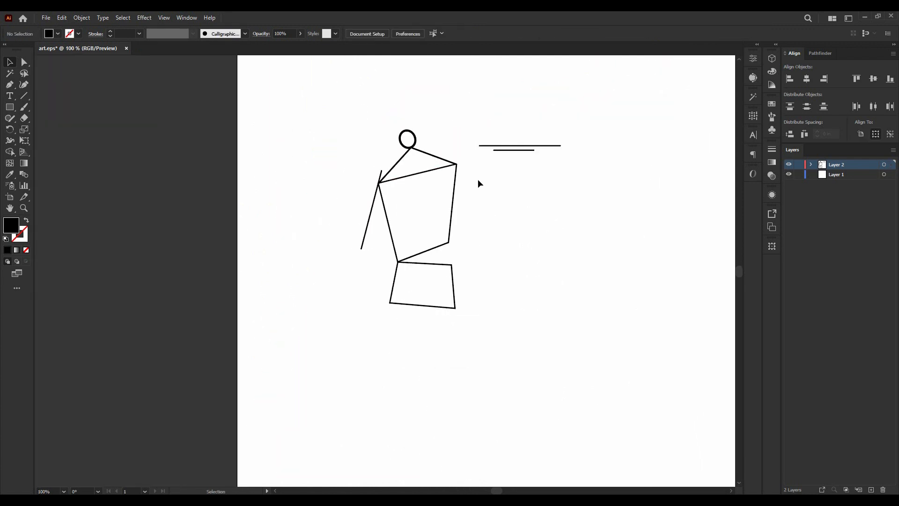
- Place a copy of the 1 in bar below the left arm and rotate it to slope down to the right
{"action": "left_click_drag", "start_coordinate": [509, 153], "coordinate": [353, 329]}
{"action": "scroll", "coordinate": [364, 271], "scroll_direction": "up", "scroll_amount": 3}
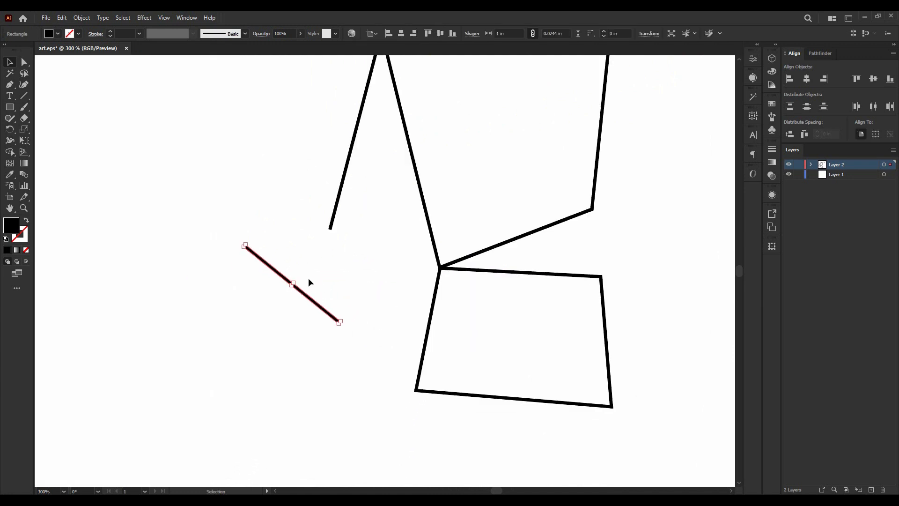
{"action": "scroll", "coordinate": [265, 263], "scroll_direction": "up", "scroll_amount": 4}
{"action": "scroll", "coordinate": [265, 263], "scroll_direction": "down", "scroll_amount": 3}
- Join the 1 in forearm bar to the left arm's lower end, extend its other end to the hip shape's left side, and deselect it
{"action": "left_click_drag", "start_coordinate": [266, 257], "coordinate": [378, 240]}
{"action": "scroll", "coordinate": [424, 247], "scroll_direction": "up", "scroll_amount": 3}
{"action": "scroll", "coordinate": [508, 367], "scroll_direction": "down", "scroll_amount": 2}
{"action": "scroll", "coordinate": [557, 374], "scroll_direction": "up", "scroll_amount": 3}
{"action": "left_click_drag", "start_coordinate": [535, 381], "coordinate": [577, 410]}
{"action": "left_click", "coordinate": [424, 336]}
{"action": "scroll", "coordinate": [395, 232], "scroll_direction": "down", "scroll_amount": 4}
{"action": "scroll", "coordinate": [398, 231], "scroll_direction": "down", "scroll_amount": 4}
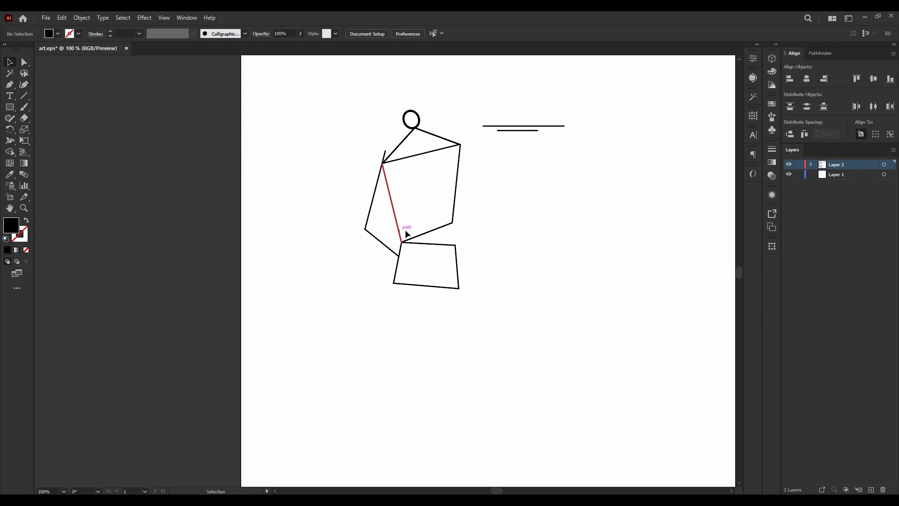
- Try to trim the arm bar's overhang above the left shoulder with Shape Builder, and undo it
{"action": "scroll", "coordinate": [398, 178], "scroll_direction": "up", "scroll_amount": 3}
{"action": "left_click_drag", "start_coordinate": [337, 247], "coordinate": [338, 247]}
{"action": "scroll", "coordinate": [259, 226], "scroll_direction": "up", "scroll_amount": 3}
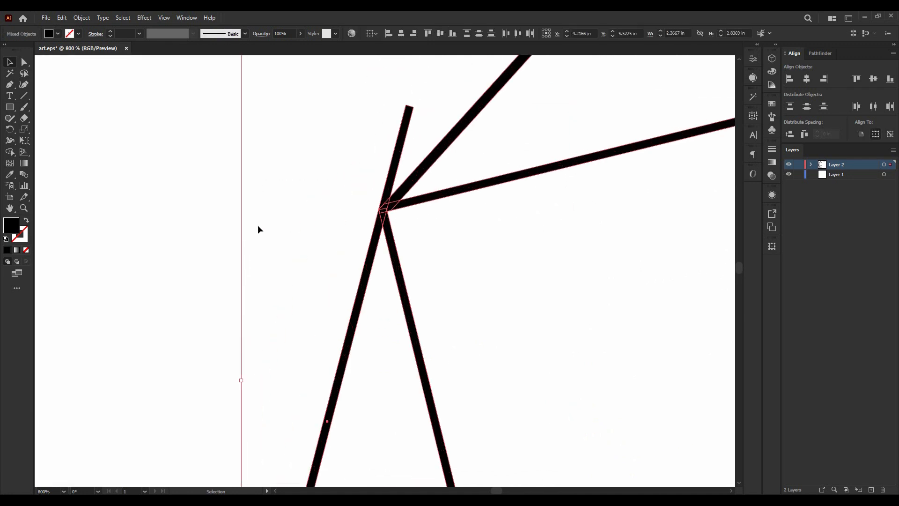
{"action": "key", "text": "shift+m"}
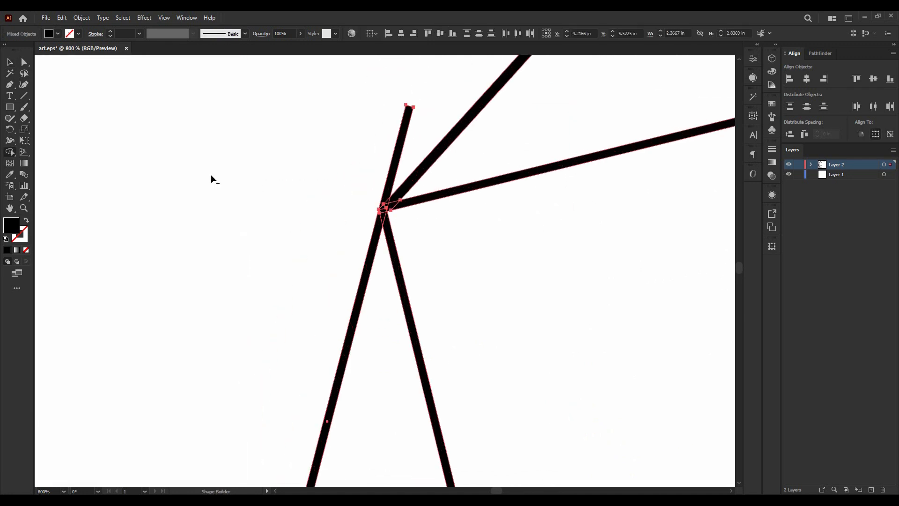
{"action": "scroll", "coordinate": [288, 105], "scroll_direction": "up", "scroll_amount": 2}
{"action": "left_click", "coordinate": [510, 202], "text": "alt"}
{"action": "key", "text": "ctrl+z"}
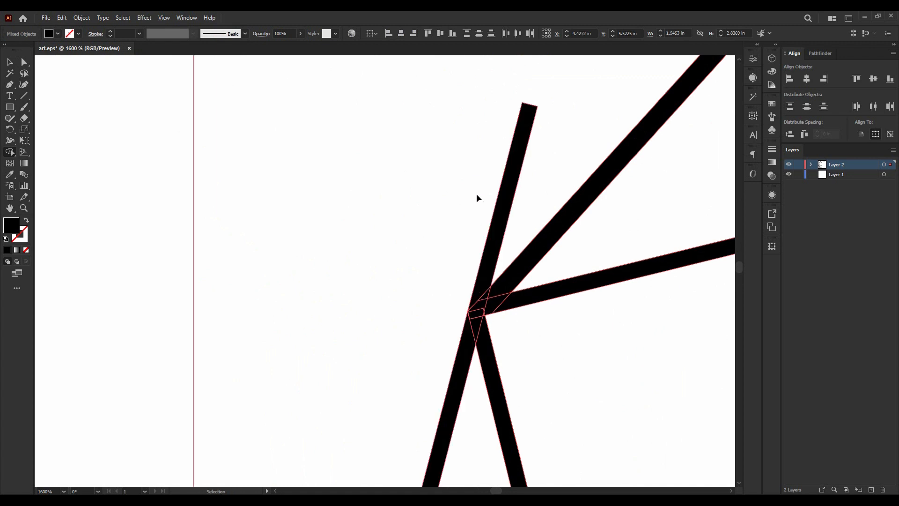
{"action": "left_click", "coordinate": [11, 63]}
{"action": "scroll", "coordinate": [243, 174], "scroll_direction": "down", "scroll_amount": 4}
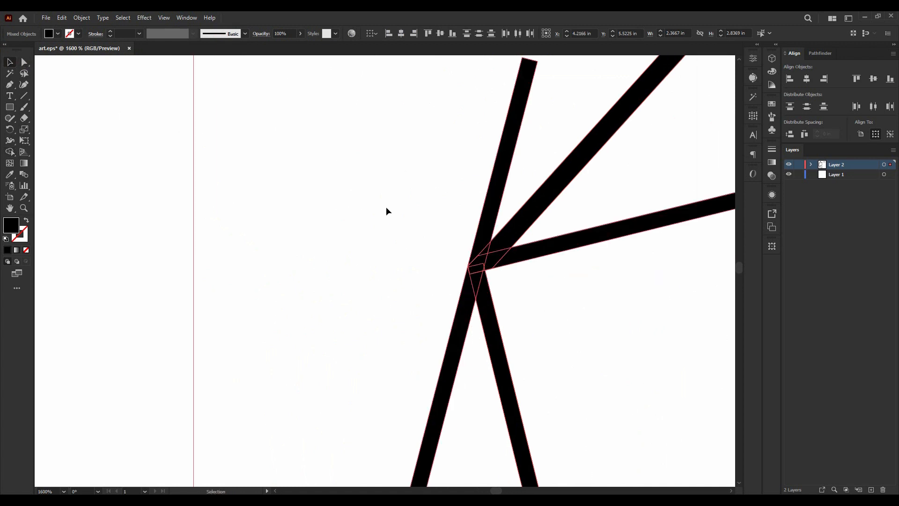
{"action": "scroll", "coordinate": [387, 208], "scroll_direction": "up", "scroll_amount": 1}
{"action": "left_click", "coordinate": [388, 209]}
- Nudge the left arm bar slightly to the right to align its outer edge with the shoulder corner
{"action": "scroll", "coordinate": [484, 266], "scroll_direction": "up", "scroll_amount": 3}
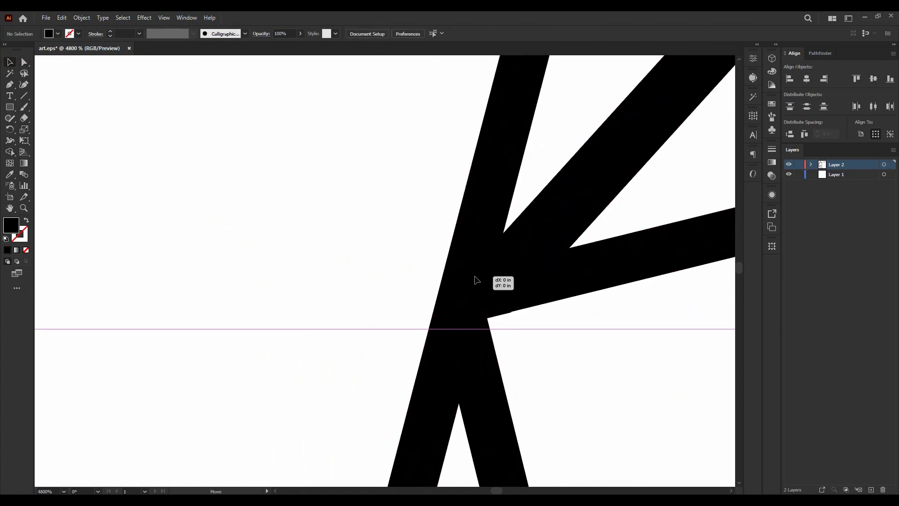
{"action": "left_click", "coordinate": [486, 192]}
{"action": "double_click", "coordinate": [487, 191]}
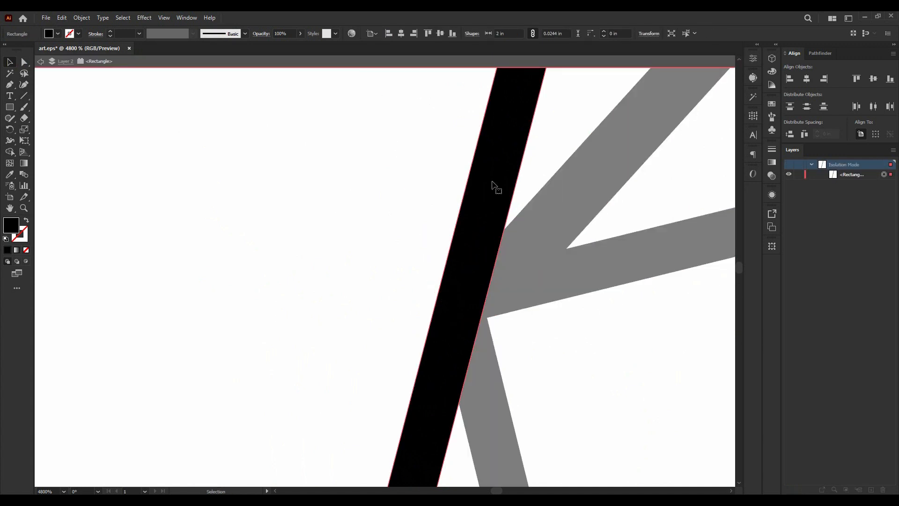
{"action": "key", "text": "Escape"}
{"action": "left_click_drag", "start_coordinate": [488, 179], "coordinate": [491, 178]}
- Select the bars meeting at the left shoulder, trim the arm's overhang and corner slivers with Shape Builder, and deselect them
{"action": "left_click_drag", "start_coordinate": [389, 189], "coordinate": [549, 335]}
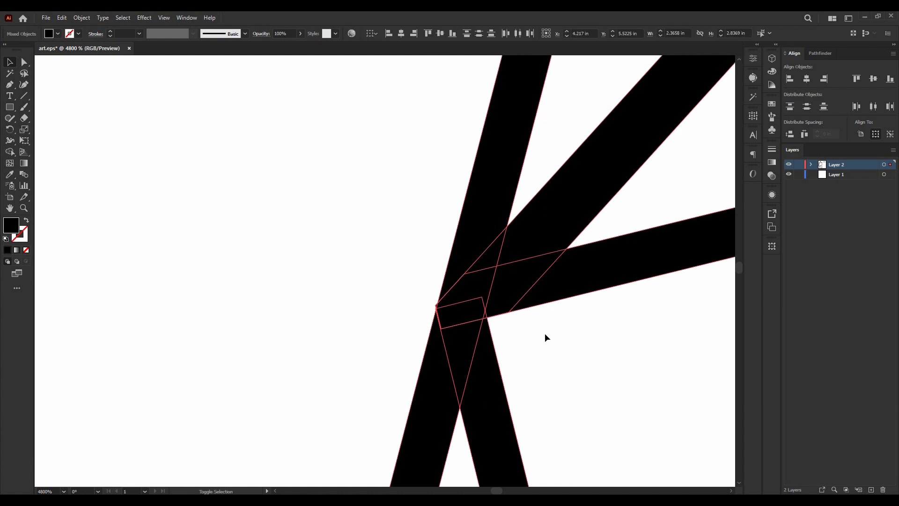
{"action": "key", "text": "shift+m"}
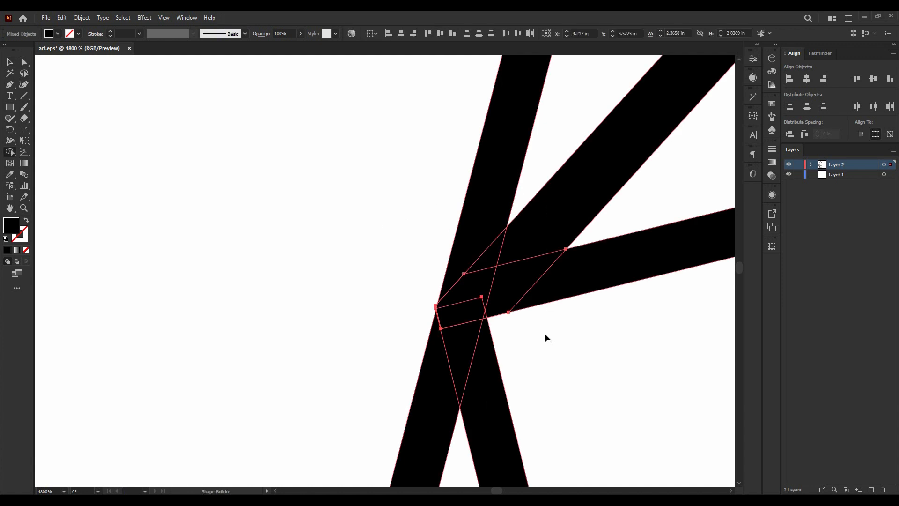
{"action": "left_click", "coordinate": [496, 212], "text": "alt"}
{"action": "scroll", "coordinate": [500, 309], "scroll_direction": "up", "scroll_amount": 2}
{"action": "scroll", "coordinate": [381, 317], "scroll_direction": "up", "scroll_amount": 3}
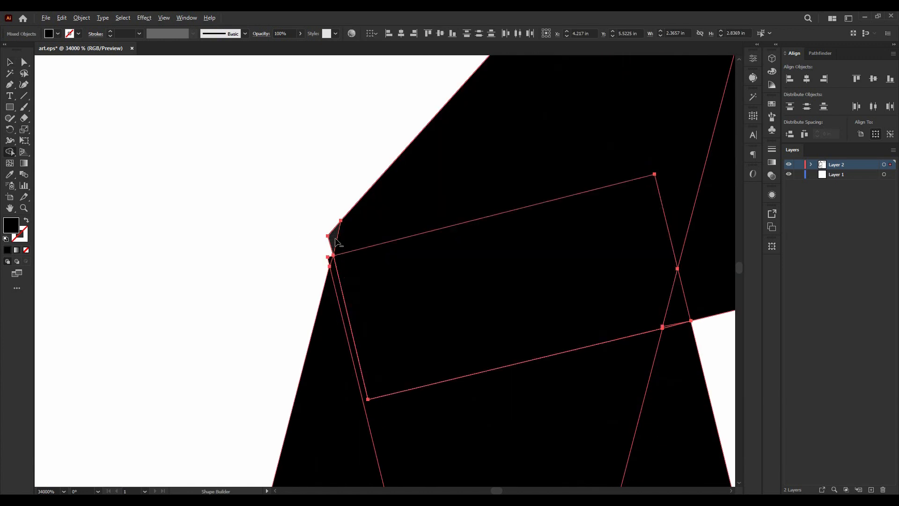
{"action": "scroll", "coordinate": [329, 246], "scroll_direction": "up", "scroll_amount": 3}
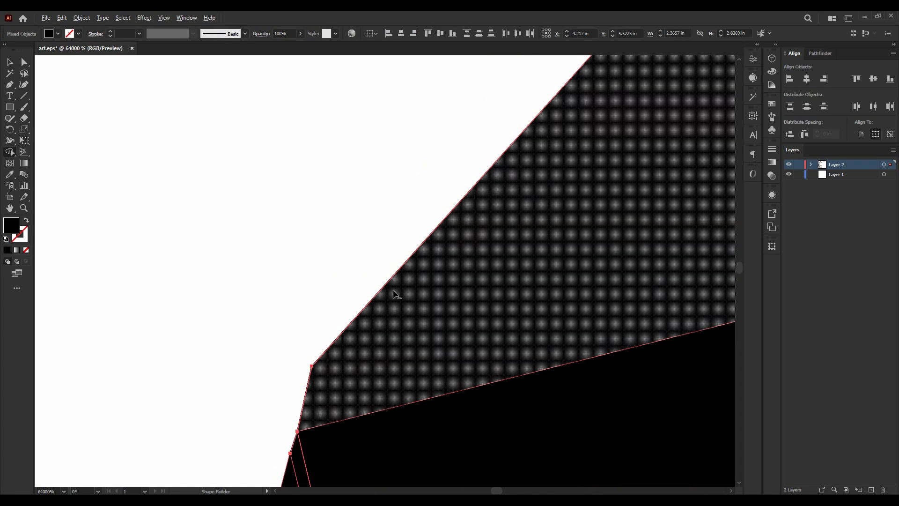
{"action": "scroll", "coordinate": [395, 295], "scroll_direction": "down", "scroll_amount": 4}
{"action": "scroll", "coordinate": [435, 307], "scroll_direction": "down", "scroll_amount": 8}
{"action": "left_click", "coordinate": [14, 62]}
{"action": "left_click", "coordinate": [362, 194]}
- Nudge the forearm bar slightly to align it with the arm bar at the left elbow
{"action": "scroll", "coordinate": [416, 415], "scroll_direction": "up", "scroll_amount": 7}
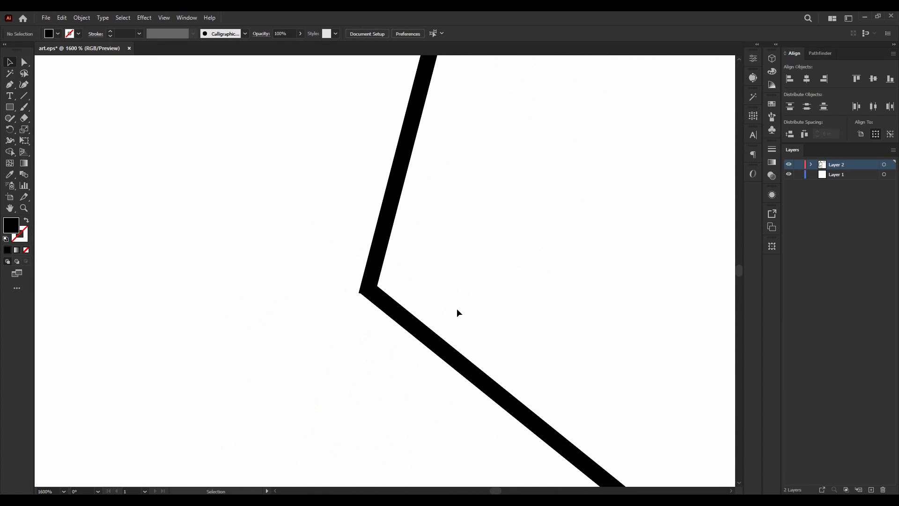
{"action": "scroll", "coordinate": [457, 310], "scroll_direction": "up", "scroll_amount": 5}
{"action": "left_click_drag", "start_coordinate": [354, 305], "coordinate": [354, 307]}
{"action": "scroll", "coordinate": [292, 300], "scroll_direction": "down", "scroll_amount": 8}
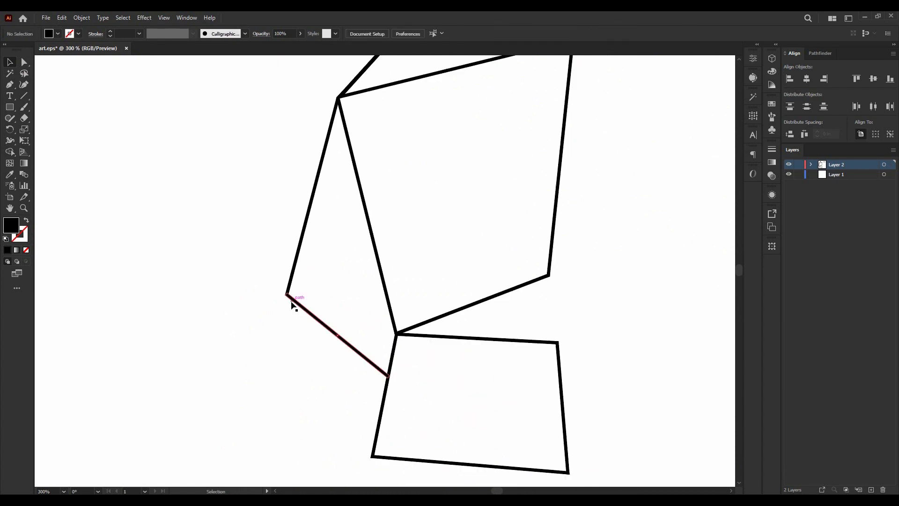
{"action": "scroll", "coordinate": [450, 344], "scroll_direction": "down", "scroll_amount": 5}
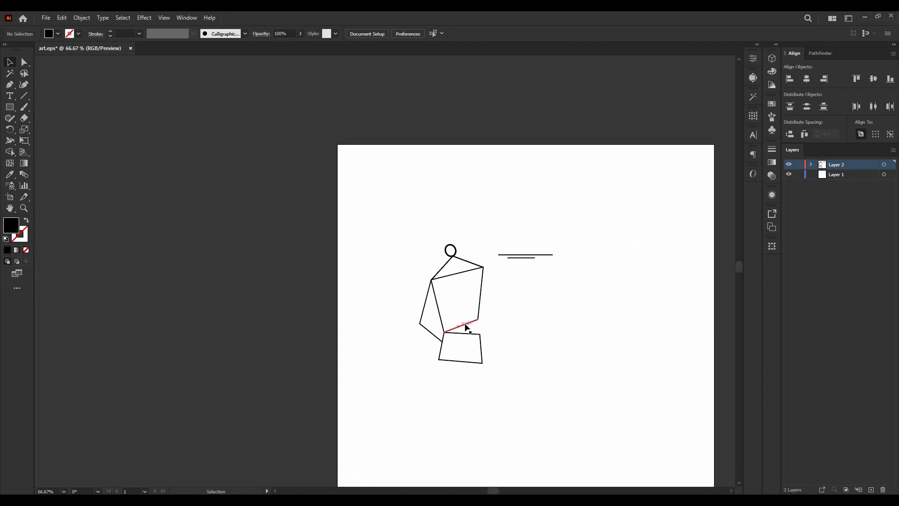
- Move the spare 2 in bar beside the figure's right shoulder and rotate it so its outer end points upwards
{"action": "scroll", "coordinate": [523, 281], "scroll_direction": "up", "scroll_amount": 1}
{"action": "left_click", "coordinate": [538, 247]}
{"action": "left_click_drag", "start_coordinate": [538, 241], "coordinate": [440, 245]}
{"action": "left_click", "coordinate": [589, 249]}
{"action": "scroll", "coordinate": [615, 259], "scroll_direction": "up", "scroll_amount": 2}
{"action": "scroll", "coordinate": [449, 245], "scroll_direction": "up", "scroll_amount": 1}
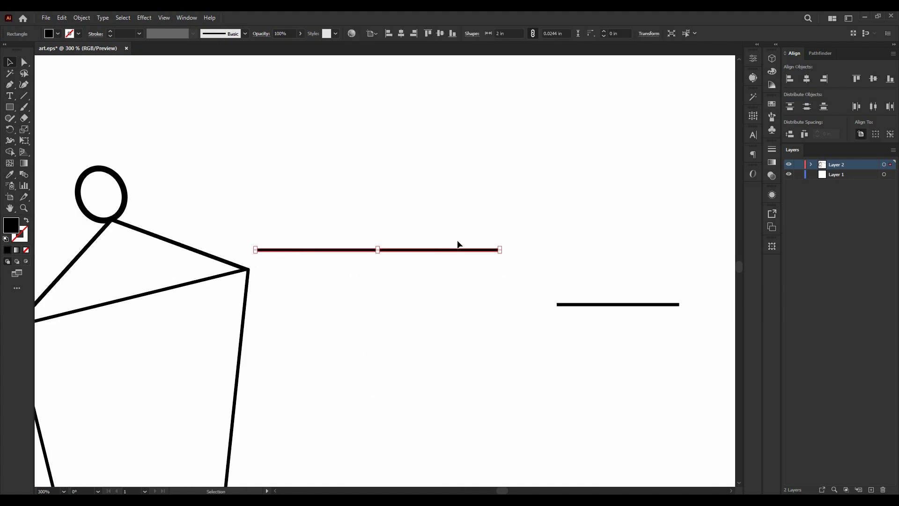
{"action": "left_click_drag", "start_coordinate": [505, 245], "coordinate": [493, 213]}
{"action": "scroll", "coordinate": [583, 215], "scroll_direction": "down", "scroll_amount": 3}
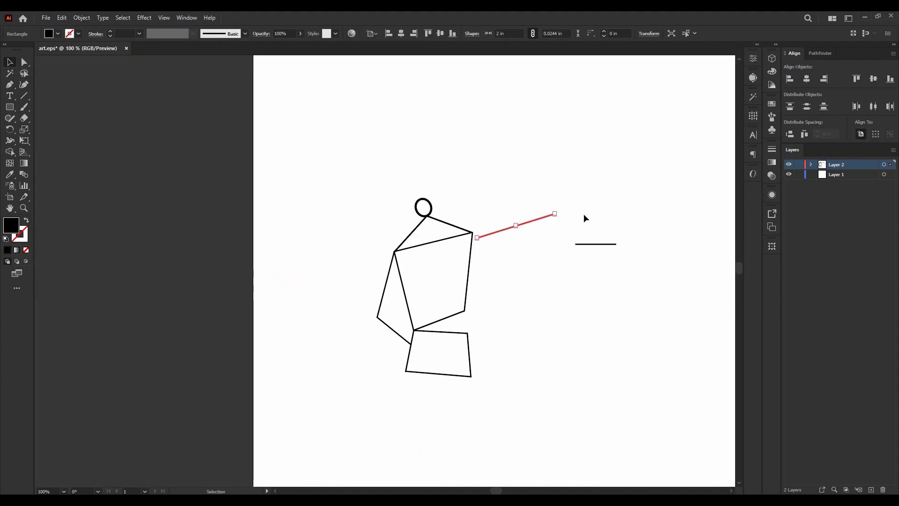
- Join the raised 2 in bar's inner end to the right shoulder corner, and deselect it
{"action": "scroll", "coordinate": [496, 237], "scroll_direction": "up", "scroll_amount": 1}
{"action": "scroll", "coordinate": [556, 222], "scroll_direction": "up", "scroll_amount": 2}
{"action": "left_click_drag", "start_coordinate": [555, 206], "coordinate": [545, 191]}
{"action": "scroll", "coordinate": [554, 207], "scroll_direction": "down", "scroll_amount": 3}
{"action": "left_click", "coordinate": [554, 208]}
- Copy the spare 1 in bar above the raised right arm, lengthen it to about 1.48 in, and place it across the arm's outer end
{"action": "left_click_drag", "start_coordinate": [635, 231], "coordinate": [591, 208]}
{"action": "scroll", "coordinate": [568, 191], "scroll_direction": "up", "scroll_amount": 2}
{"action": "scroll", "coordinate": [569, 191], "scroll_direction": "up", "scroll_amount": 2}
{"action": "scroll", "coordinate": [390, 211], "scroll_direction": "up", "scroll_amount": 2}
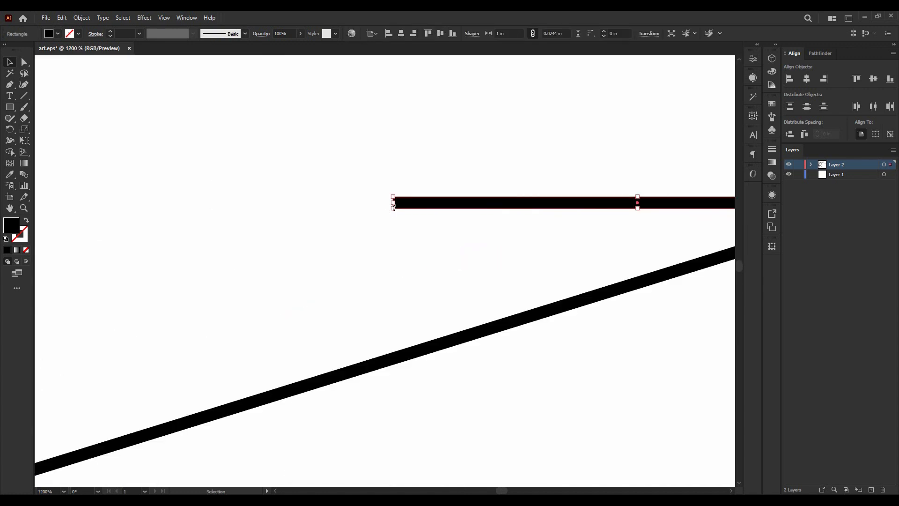
{"action": "left_click_drag", "start_coordinate": [394, 205], "coordinate": [157, 204]}
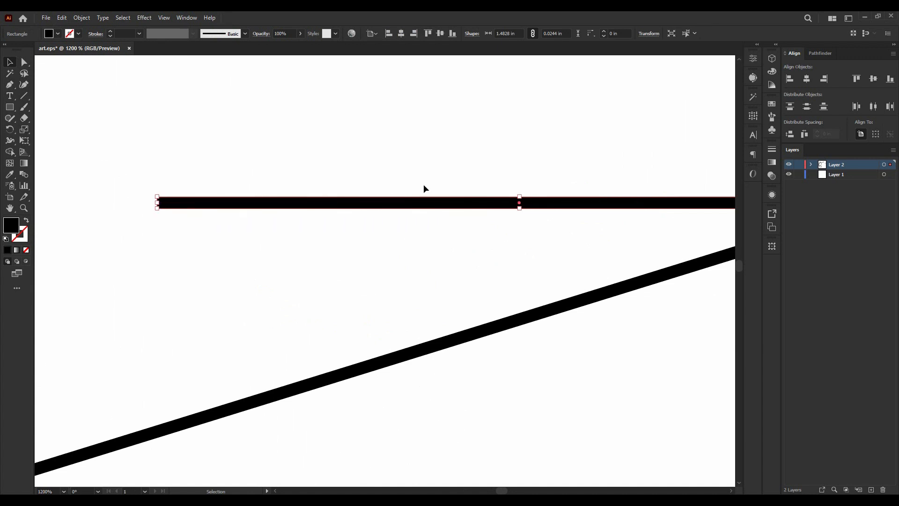
{"action": "scroll", "coordinate": [423, 184], "scroll_direction": "down", "scroll_amount": 7}
{"action": "scroll", "coordinate": [495, 197], "scroll_direction": "up", "scroll_amount": 4}
{"action": "left_click_drag", "start_coordinate": [573, 190], "coordinate": [549, 200]}
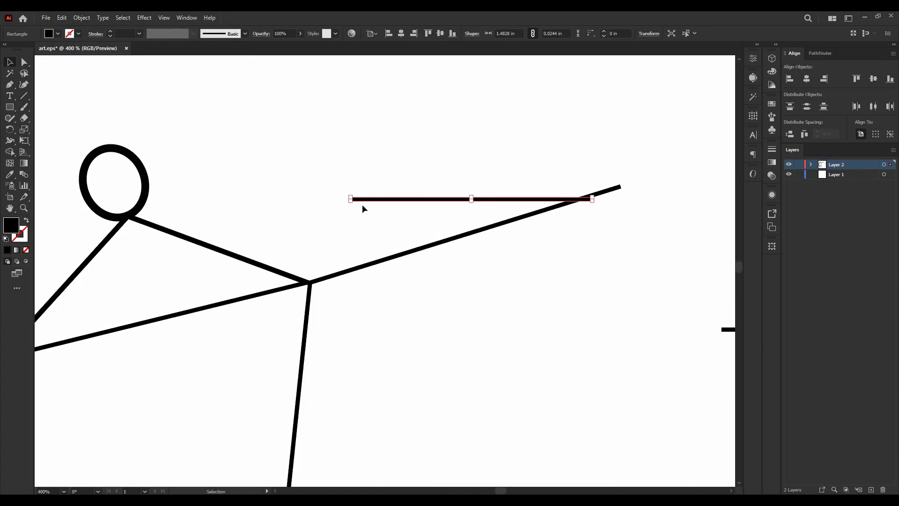
- Rotate the forearm bar slightly so its free end tips upwards, lengthen that end towards the head, and deselect it
{"action": "left_click_drag", "start_coordinate": [347, 192], "coordinate": [349, 176]}
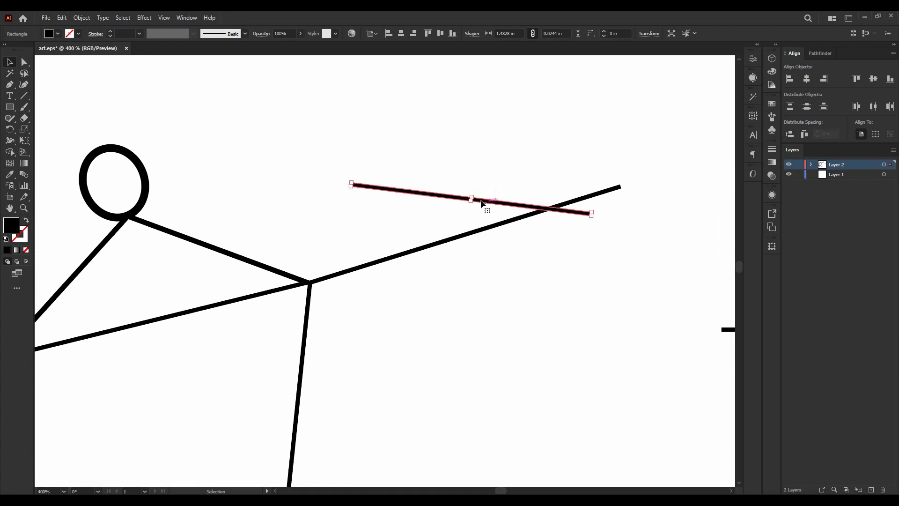
{"action": "scroll", "coordinate": [343, 181], "scroll_direction": "up", "scroll_amount": 4}
{"action": "scroll", "coordinate": [372, 188], "scroll_direction": "down", "scroll_amount": 1}
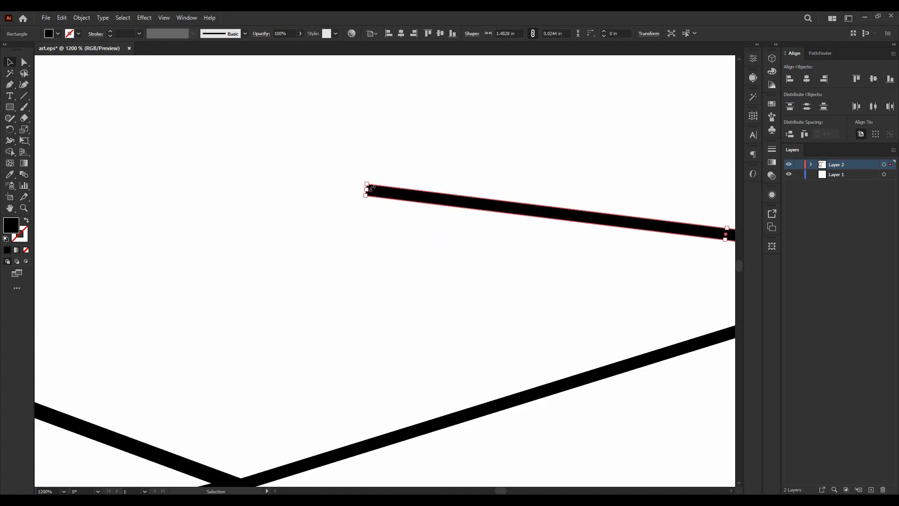
{"action": "left_click_drag", "start_coordinate": [367, 191], "coordinate": [172, 186]}
{"action": "left_click", "coordinate": [363, 138]}
{"action": "scroll", "coordinate": [475, 167], "scroll_direction": "down", "scroll_amount": 6}
{"action": "scroll", "coordinate": [498, 162], "scroll_direction": "up", "scroll_amount": 1}
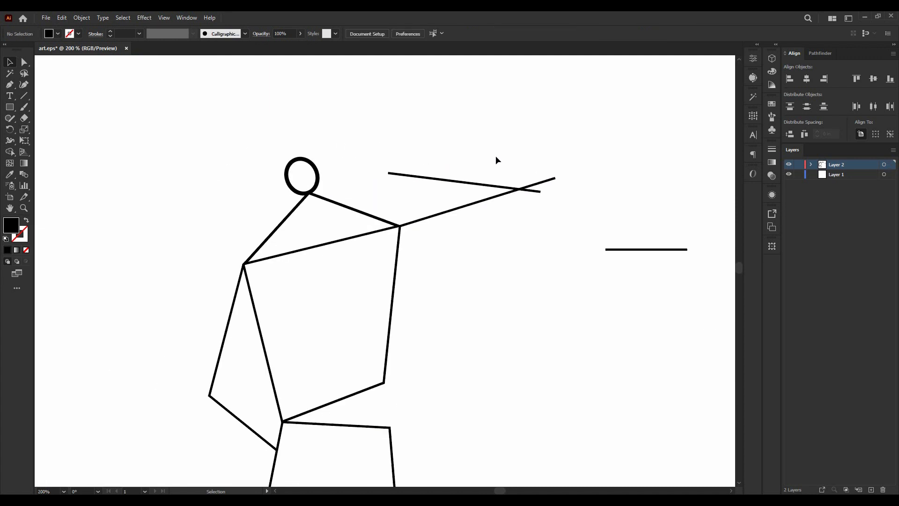
- Align the forearm with the raised arm's outer end, trim the overhangs at the elbow with Shape Builder, and deselect both bars
{"action": "scroll", "coordinate": [433, 151], "scroll_direction": "up", "scroll_amount": 1}
{"action": "left_click_drag", "start_coordinate": [460, 182], "coordinate": [464, 177]}
{"action": "left_click", "coordinate": [519, 144]}
{"action": "left_click_drag", "start_coordinate": [519, 143], "coordinate": [626, 229]}
{"action": "key", "text": "shift+m"}
{"action": "scroll", "coordinate": [611, 187], "scroll_direction": "up", "scroll_amount": 1}
{"action": "scroll", "coordinate": [580, 161], "scroll_direction": "up", "scroll_amount": 2}
{"action": "left_click_drag", "start_coordinate": [580, 161], "coordinate": [570, 226]}
{"action": "scroll", "coordinate": [604, 213], "scroll_direction": "down", "scroll_amount": 5}
{"action": "key", "text": "v"}
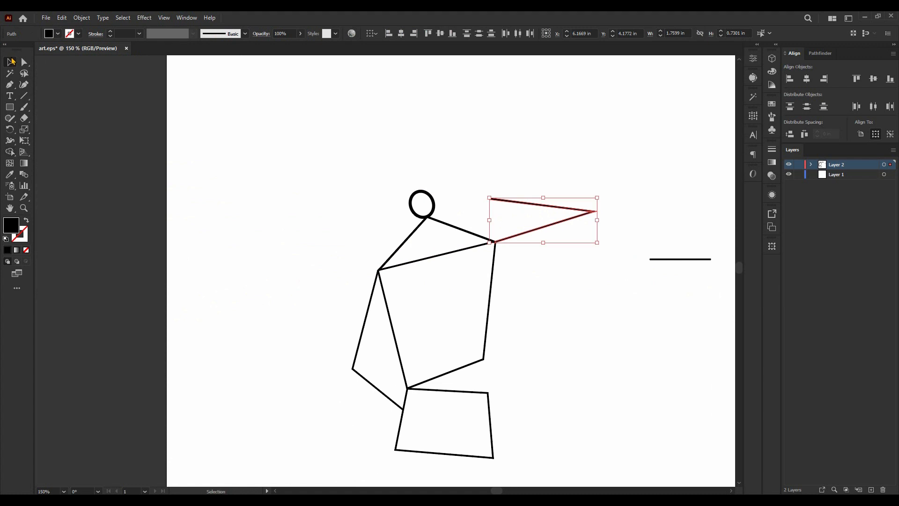
{"action": "left_click", "coordinate": [455, 186]}
- Copy the head oval, shrink it to hand size, and attach it to the free end of the raised forearm
{"action": "scroll", "coordinate": [420, 197], "scroll_direction": "up", "scroll_amount": 3}
{"action": "left_click_drag", "start_coordinate": [414, 220], "coordinate": [544, 217]}
{"action": "left_click_drag", "start_coordinate": [540, 177], "coordinate": [499, 231]}
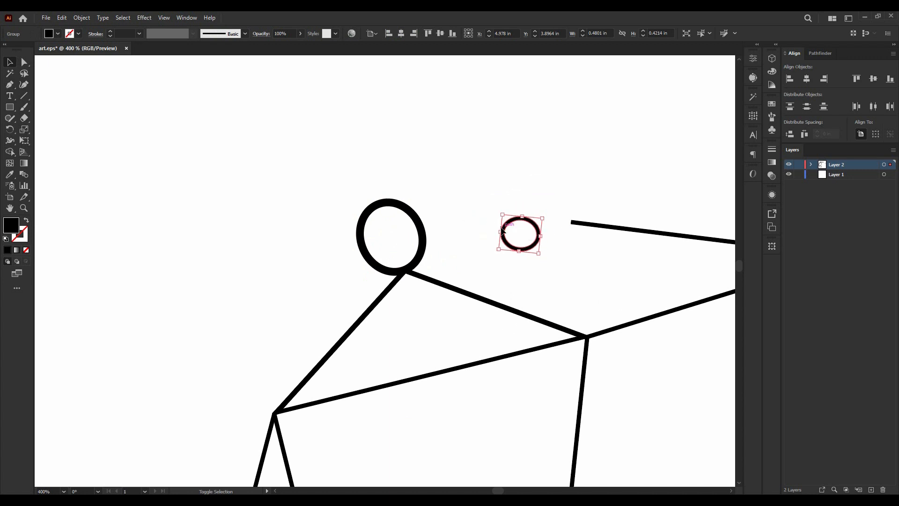
{"action": "key", "text": "ctrl+plus"}
{"action": "left_click_drag", "start_coordinate": [547, 246], "coordinate": [615, 221]}
{"action": "left_click", "coordinate": [453, 159]}
{"action": "key", "text": "ctrl+1"}
{"action": "scroll", "coordinate": [427, 173], "scroll_direction": "down", "scroll_amount": 3}
{"action": "scroll", "coordinate": [485, 179], "scroll_direction": "up", "scroll_amount": 5}
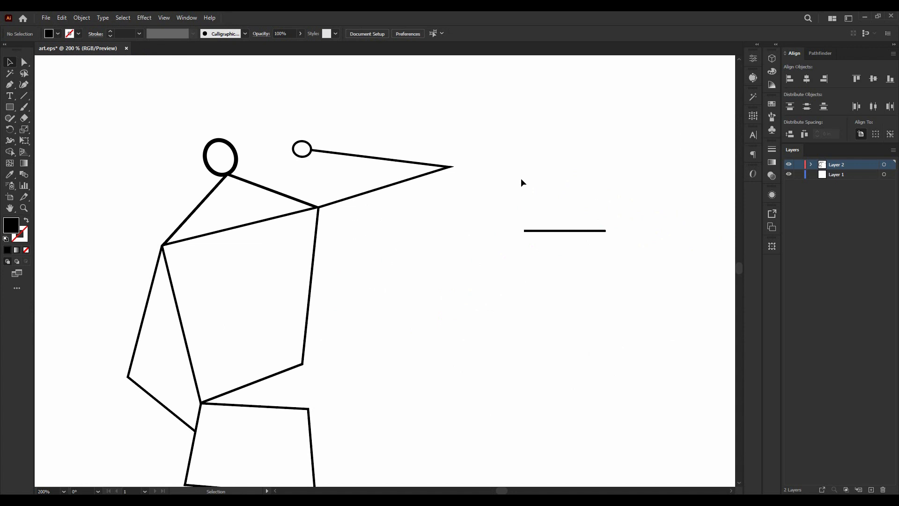
- Copy the raised upper arm bar, rotate the copy 90° clockwise, and move it below the pelvis's lower-left corner as a thigh
{"action": "scroll", "coordinate": [531, 174], "scroll_direction": "down", "scroll_amount": 2}
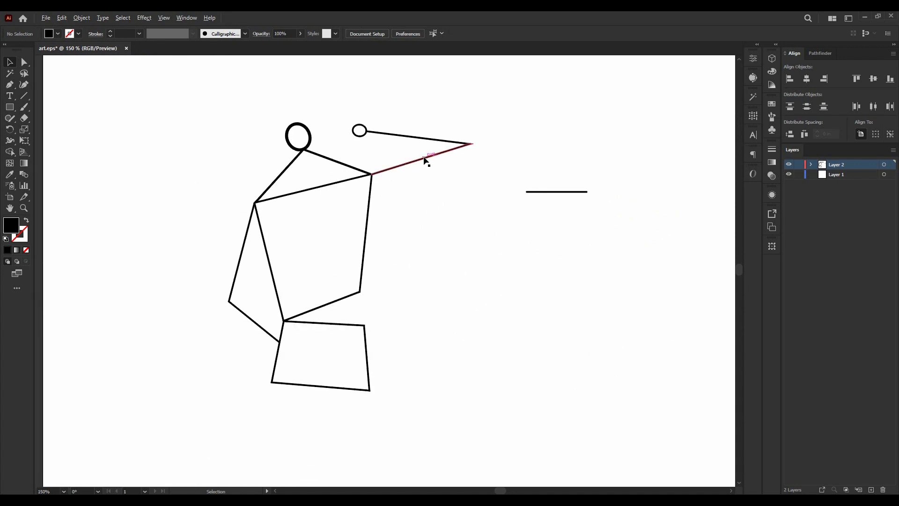
{"action": "left_click_drag", "start_coordinate": [423, 159], "coordinate": [456, 268]}
{"action": "scroll", "coordinate": [491, 239], "scroll_direction": "down", "scroll_amount": 1}
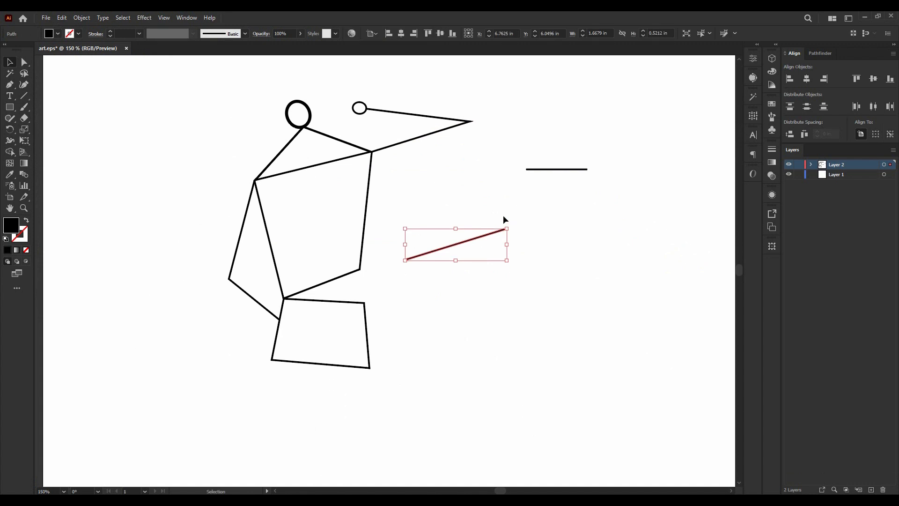
{"action": "left_click_drag", "start_coordinate": [514, 225], "coordinate": [483, 307]}
{"action": "scroll", "coordinate": [458, 252], "scroll_direction": "down", "scroll_amount": 2}
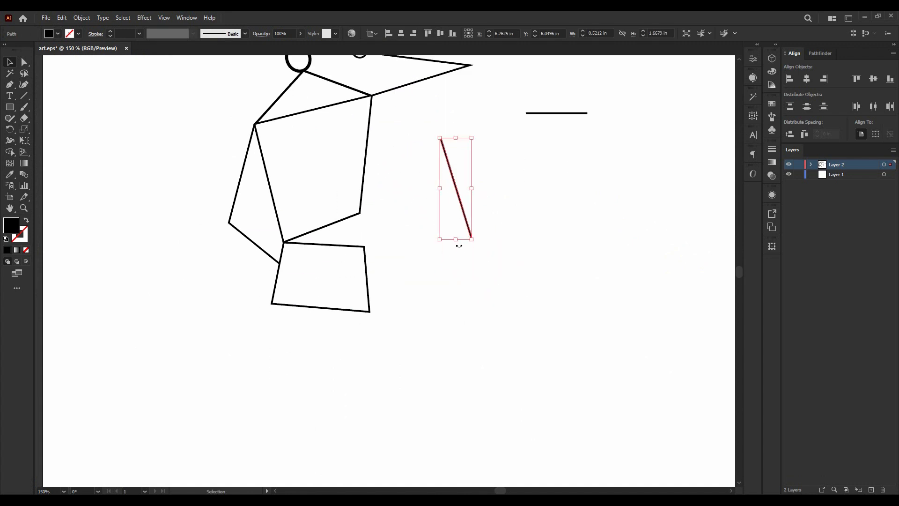
{"action": "left_click_drag", "start_coordinate": [465, 220], "coordinate": [282, 371]}
{"action": "scroll", "coordinate": [279, 327], "scroll_direction": "down", "scroll_amount": 1}
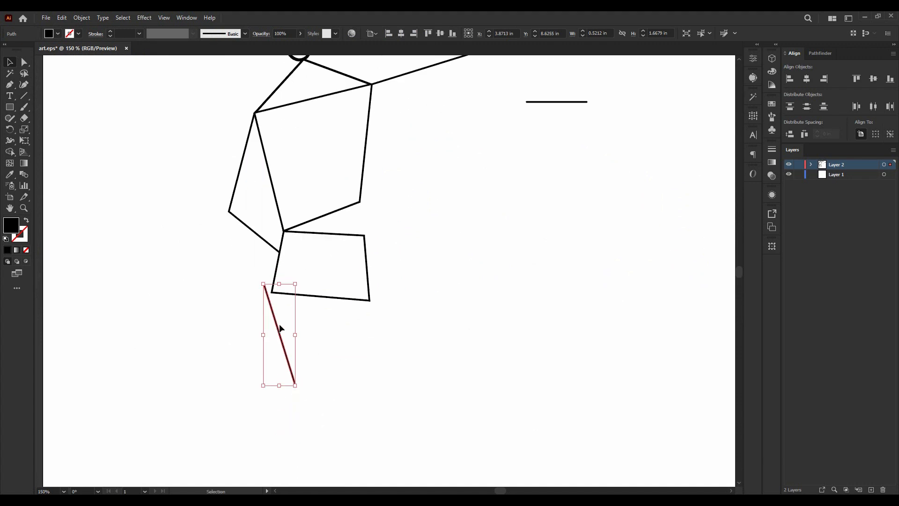
- Join the thigh bar to the pelvis's lower-left corner and add an inward-slanting copy at the lower-right corner
{"action": "scroll", "coordinate": [279, 327], "scroll_direction": "up", "scroll_amount": 5}
{"action": "left_click_drag", "start_coordinate": [248, 215], "coordinate": [423, 217]}
{"action": "scroll", "coordinate": [313, 199], "scroll_direction": "down", "scroll_amount": 4}
{"action": "scroll", "coordinate": [423, 216], "scroll_direction": "up", "scroll_amount": 2}
{"action": "scroll", "coordinate": [485, 180], "scroll_direction": "up", "scroll_amount": 1}
{"action": "left_click_drag", "start_coordinate": [490, 162], "coordinate": [404, 203]}
{"action": "scroll", "coordinate": [405, 171], "scroll_direction": "up", "scroll_amount": 4}
{"action": "left_click", "coordinate": [420, 165]}
{"action": "scroll", "coordinate": [416, 150], "scroll_direction": "up", "scroll_amount": 2}
{"action": "scroll", "coordinate": [492, 183], "scroll_direction": "down", "scroll_amount": 9}
{"action": "scroll", "coordinate": [536, 162], "scroll_direction": "down", "scroll_amount": 1}
{"action": "scroll", "coordinate": [502, 183], "scroll_direction": "up", "scroll_amount": 3}
{"action": "scroll", "coordinate": [416, 215], "scroll_direction": "down", "scroll_amount": 3}
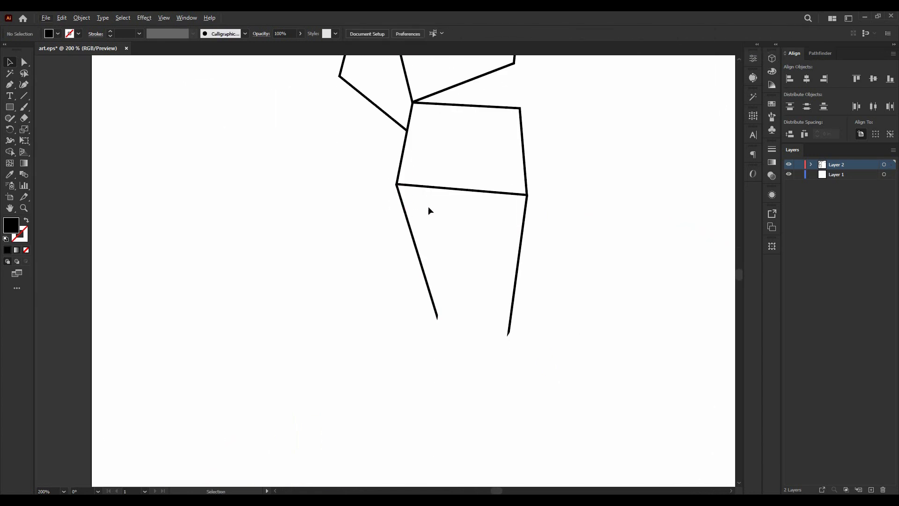
- Copy the pelvis's lower bar down to the left thigh's end and rotate the copy nearly vertical as a shin
{"action": "scroll", "coordinate": [457, 237], "scroll_direction": "up", "scroll_amount": 2}
{"action": "scroll", "coordinate": [462, 232], "scroll_direction": "down", "scroll_amount": 1}
{"action": "scroll", "coordinate": [462, 230], "scroll_direction": "down", "scroll_amount": 3}
{"action": "scroll", "coordinate": [502, 251], "scroll_direction": "up", "scroll_amount": 1}
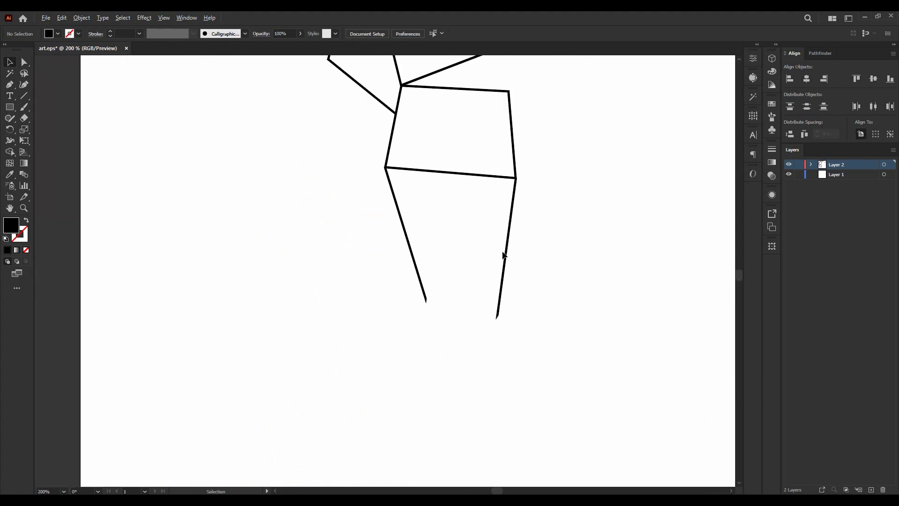
{"action": "scroll", "coordinate": [406, 250], "scroll_direction": "up", "scroll_amount": 4}
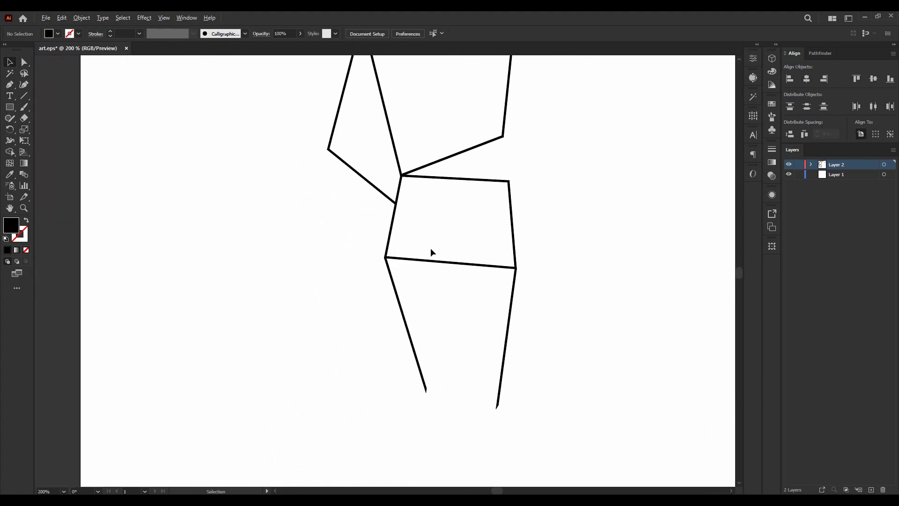
{"action": "left_click_drag", "start_coordinate": [431, 262], "coordinate": [402, 369]}
{"action": "scroll", "coordinate": [499, 321], "scroll_direction": "down", "scroll_amount": 2}
{"action": "scroll", "coordinate": [491, 311], "scroll_direction": "up", "scroll_amount": 3}
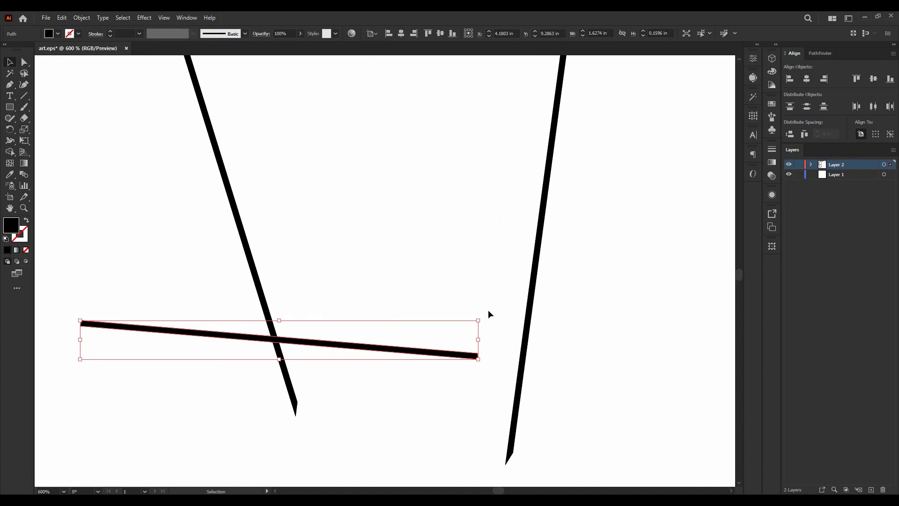
{"action": "scroll", "coordinate": [487, 266], "scroll_direction": "down", "scroll_amount": 3}
{"action": "left_click_drag", "start_coordinate": [485, 272], "coordinate": [415, 363]}
- Move the shin bar so it crosses the left thigh's lower end, and rotate it slightly more upright
{"action": "scroll", "coordinate": [415, 363], "scroll_direction": "up", "scroll_amount": 3}
{"action": "scroll", "coordinate": [437, 229], "scroll_direction": "down", "scroll_amount": 2}
{"action": "scroll", "coordinate": [440, 215], "scroll_direction": "down", "scroll_amount": 3}
{"action": "left_click_drag", "start_coordinate": [436, 241], "coordinate": [426, 346]}
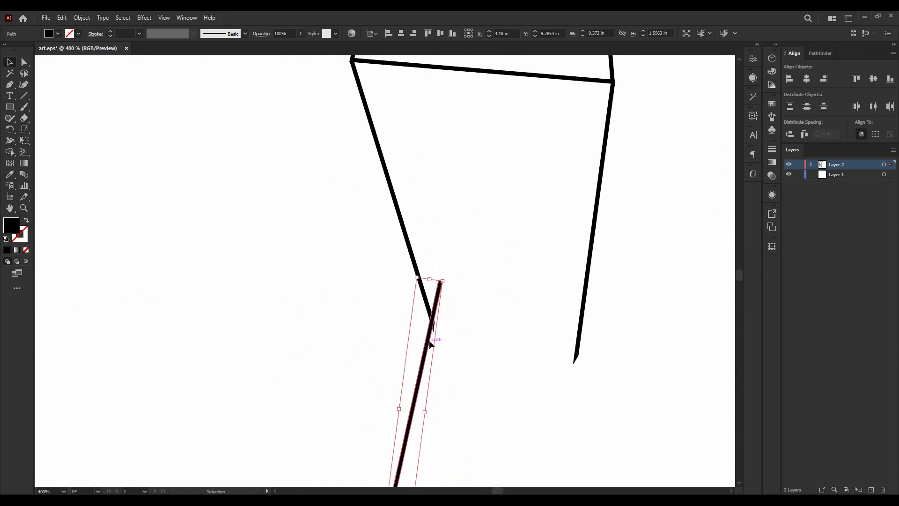
{"action": "left_click", "coordinate": [485, 292]}
{"action": "scroll", "coordinate": [485, 289], "scroll_direction": "down", "scroll_amount": 4}
{"action": "scroll", "coordinate": [487, 288], "scroll_direction": "up", "scroll_amount": 2}
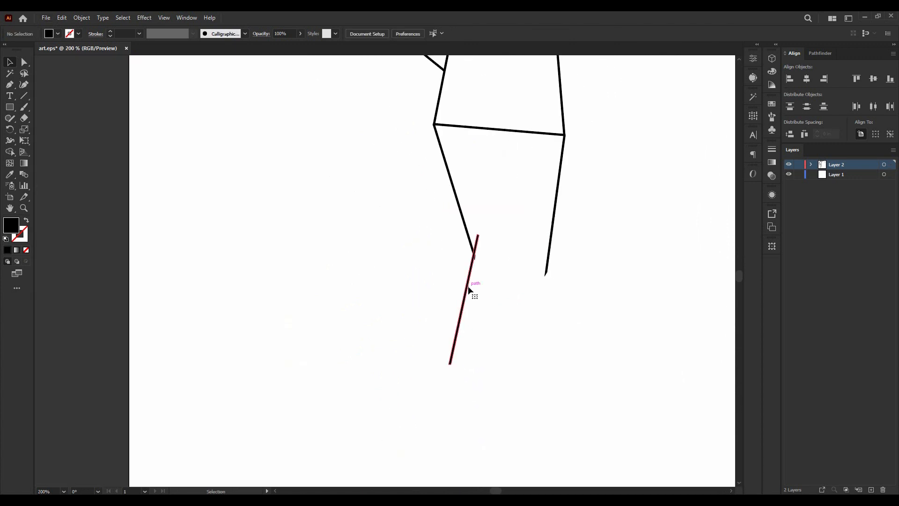
{"action": "left_click", "coordinate": [469, 290]}
{"action": "left_click_drag", "start_coordinate": [485, 232], "coordinate": [444, 211]}
- Select the left thigh and shin, trim both overhangs at the knee with Shape Builder, and deselect them
{"action": "left_click", "coordinate": [481, 274]}
{"action": "scroll", "coordinate": [474, 259], "scroll_direction": "up", "scroll_amount": 3}
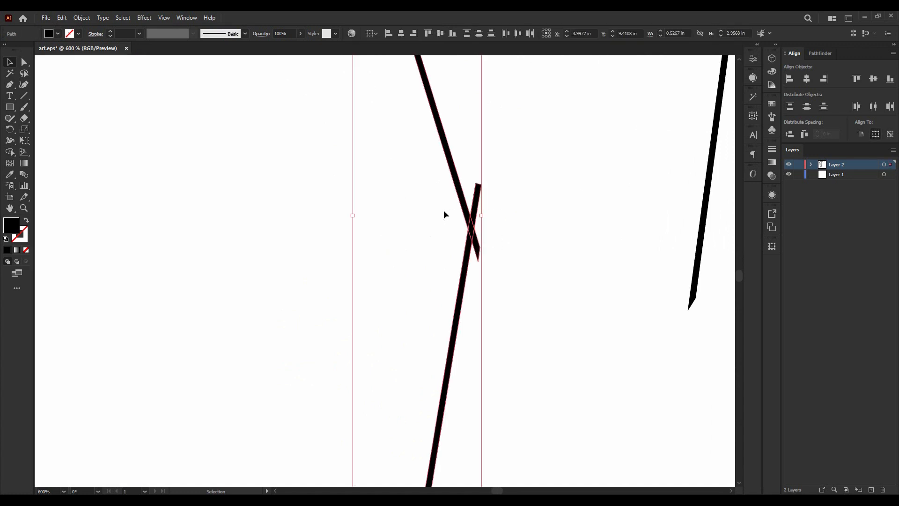
{"action": "key", "text": "shift+m"}
{"action": "scroll", "coordinate": [442, 140], "scroll_direction": "up", "scroll_amount": 2}
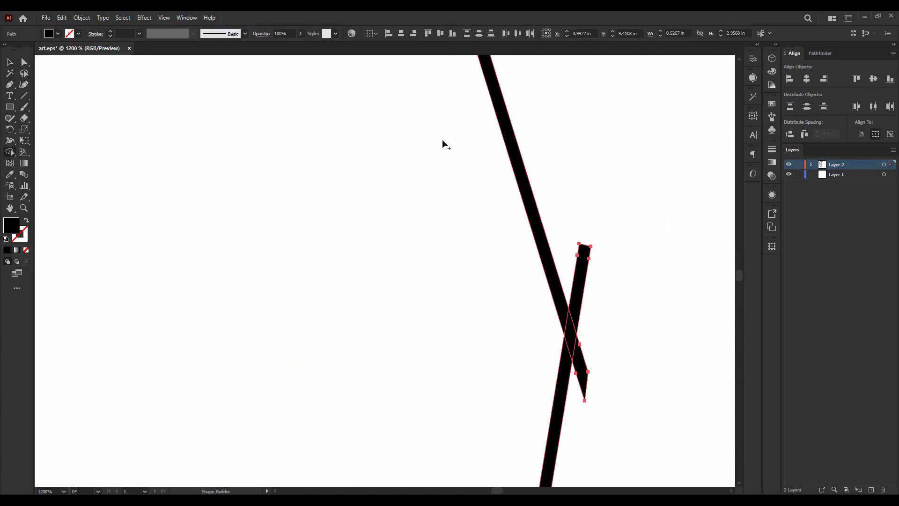
{"action": "left_click", "coordinate": [582, 361], "text": "alt"}
{"action": "left_click", "coordinate": [582, 287], "text": "alt"}
{"action": "scroll", "coordinate": [333, 242], "scroll_direction": "down", "scroll_amount": 6}
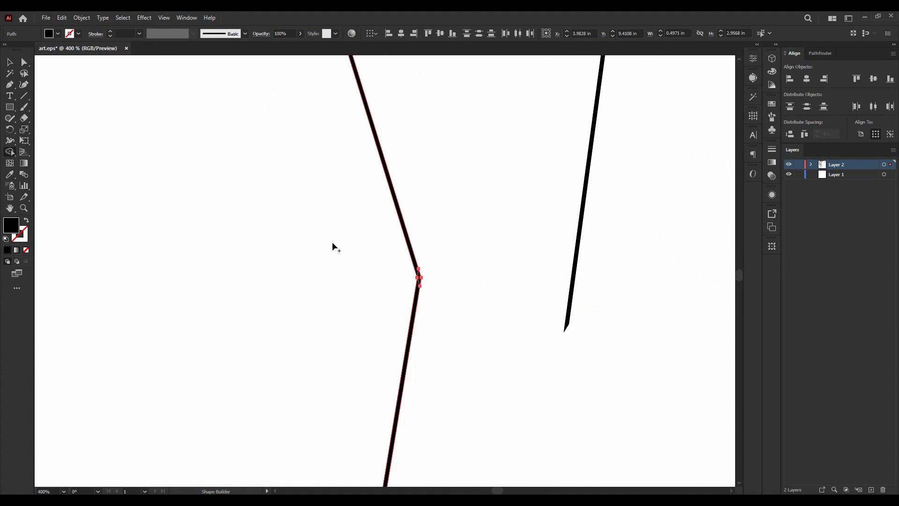
{"action": "left_click", "coordinate": [11, 63]}
{"action": "left_click", "coordinate": [185, 157]}
- Copy the left shin to its right and rotate the copy diagonally so its upper end reaches the right thigh
{"action": "scroll", "coordinate": [386, 280], "scroll_direction": "up", "scroll_amount": 3}
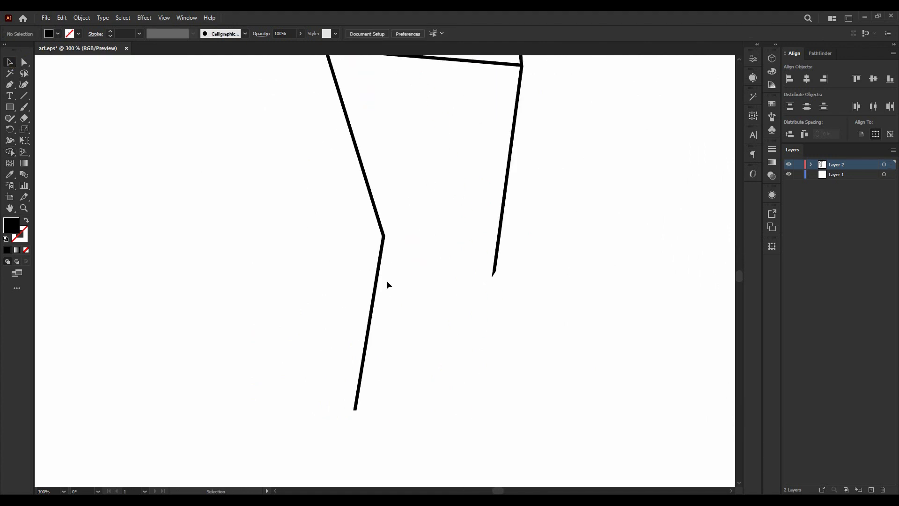
{"action": "left_click_drag", "start_coordinate": [381, 271], "coordinate": [436, 271]}
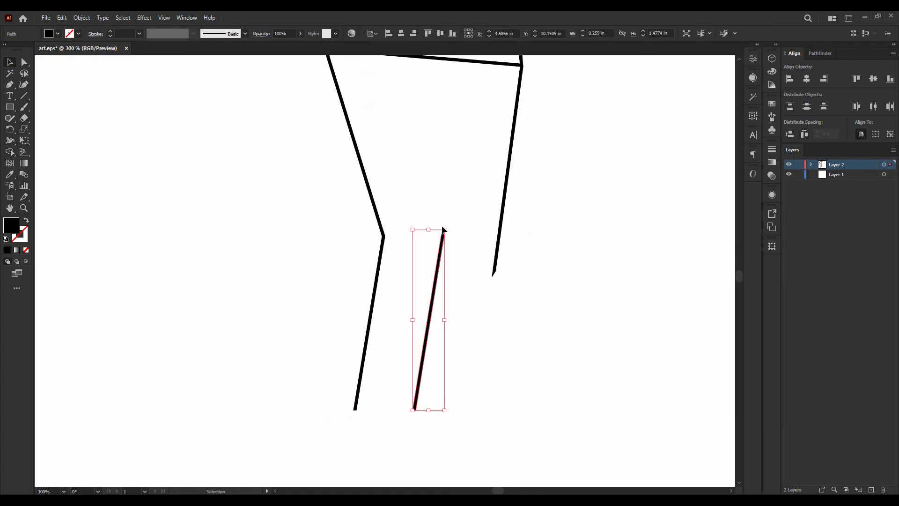
{"action": "left_click_drag", "start_coordinate": [446, 225], "coordinate": [456, 227]}
{"action": "left_click_drag", "start_coordinate": [492, 246], "coordinate": [492, 266]}
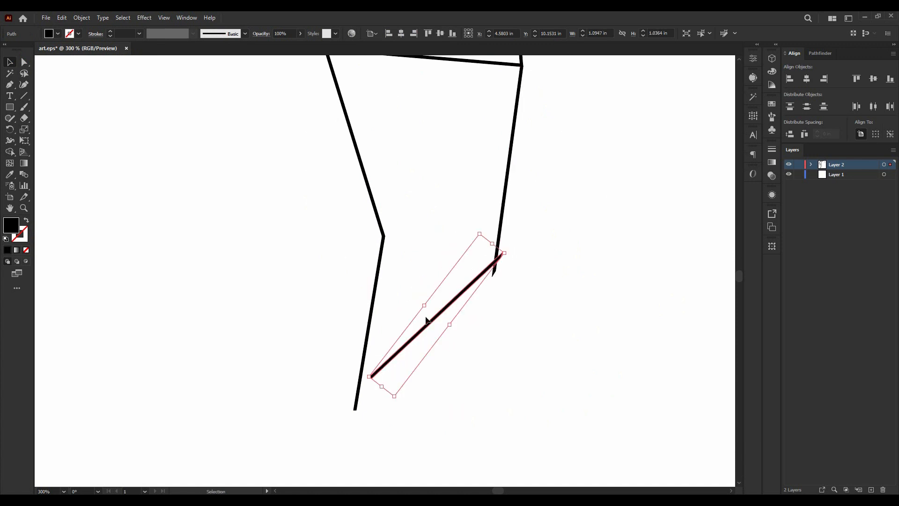
- Position the copied shin at the right knee, flatten its slant so it crosses the left shin, and deselect it
{"action": "scroll", "coordinate": [373, 386], "scroll_direction": "up", "scroll_amount": 2}
{"action": "left_click_drag", "start_coordinate": [388, 382], "coordinate": [299, 459]}
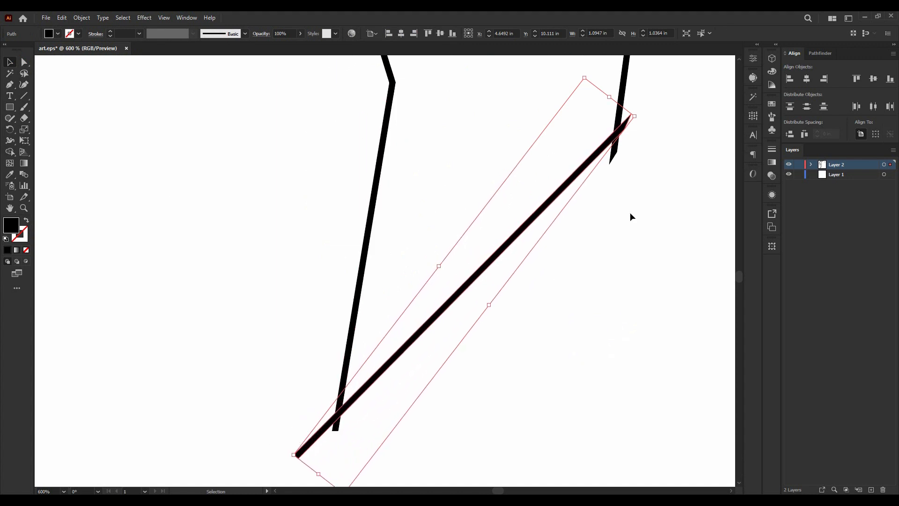
{"action": "left_click_drag", "start_coordinate": [636, 115], "coordinate": [660, 147]}
{"action": "left_click_drag", "start_coordinate": [591, 195], "coordinate": [587, 157]}
{"action": "left_click", "coordinate": [625, 185]}
{"action": "scroll", "coordinate": [627, 262], "scroll_direction": "down", "scroll_amount": 3}
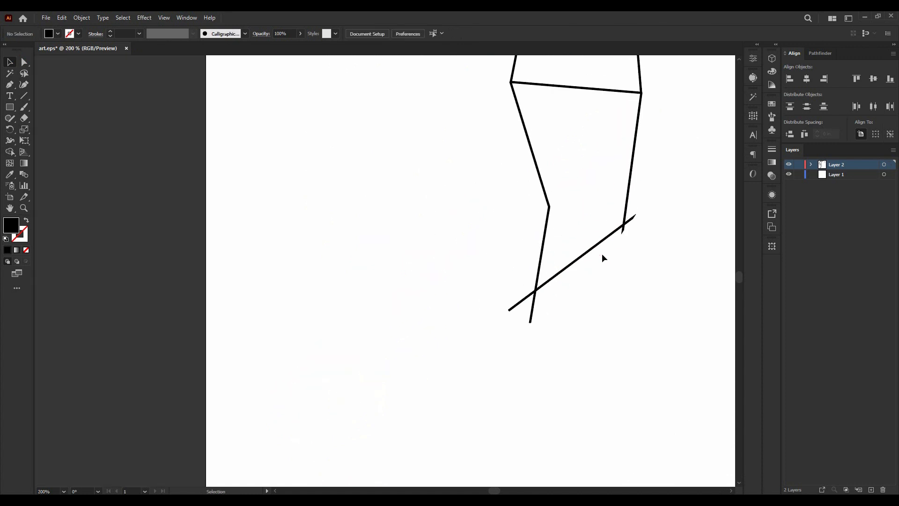
- Select the leg bars, trim the overhanging tips at the right knee with Shape Builder, and deselect them
{"action": "scroll", "coordinate": [568, 263], "scroll_direction": "down", "scroll_amount": 4}
{"action": "scroll", "coordinate": [591, 261], "scroll_direction": "up", "scroll_amount": 3}
{"action": "left_click_drag", "start_coordinate": [481, 231], "coordinate": [480, 234]}
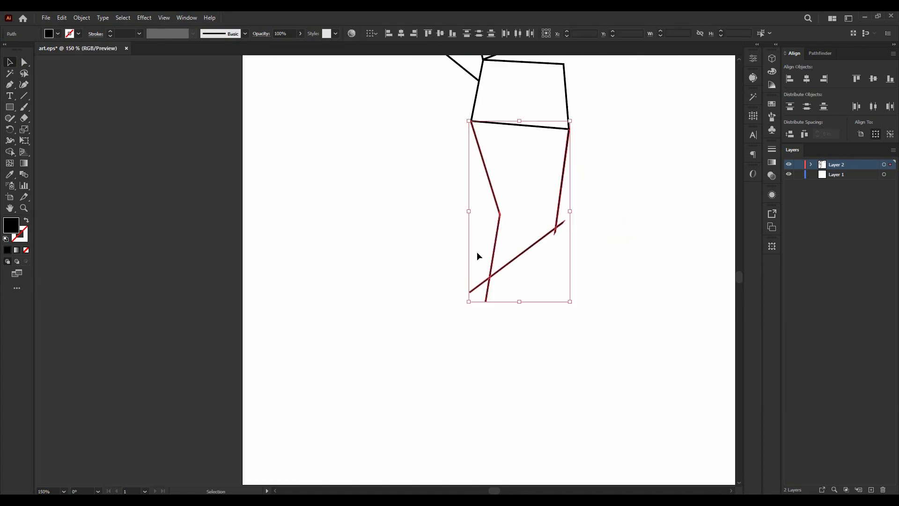
{"action": "scroll", "coordinate": [483, 258], "scroll_direction": "up", "scroll_amount": 3}
{"action": "key", "text": "shift+m"}
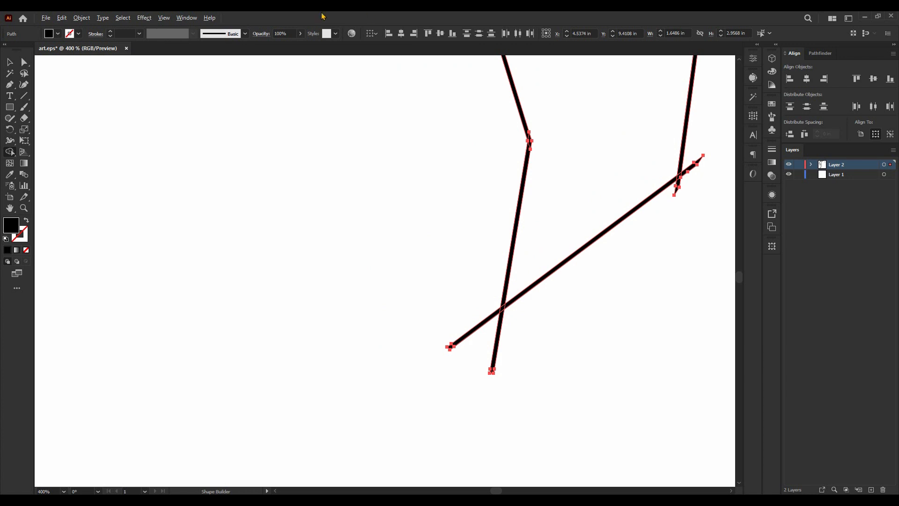
{"action": "scroll", "coordinate": [694, 149], "scroll_direction": "up", "scroll_amount": 4}
{"action": "left_click_drag", "start_coordinate": [703, 194], "coordinate": [672, 289]}
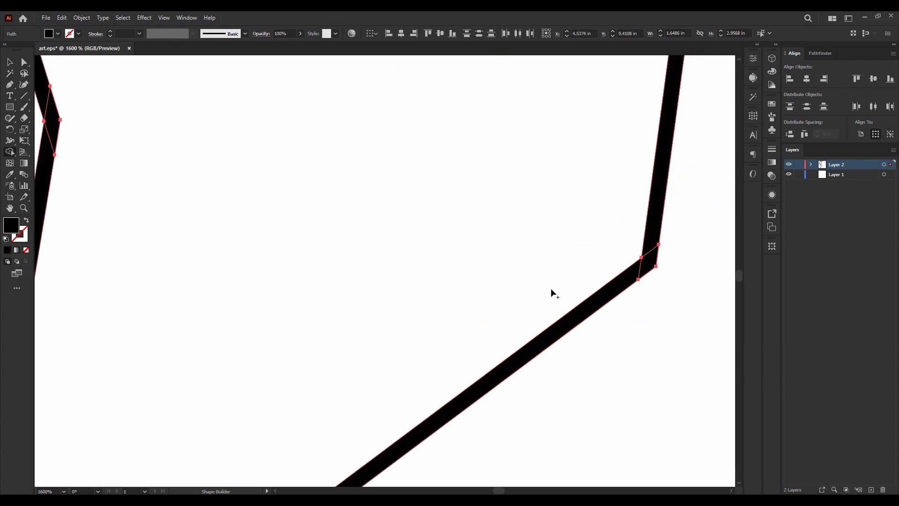
{"action": "scroll", "coordinate": [496, 253], "scroll_direction": "down", "scroll_amount": 5}
{"action": "left_click", "coordinate": [9, 63]}
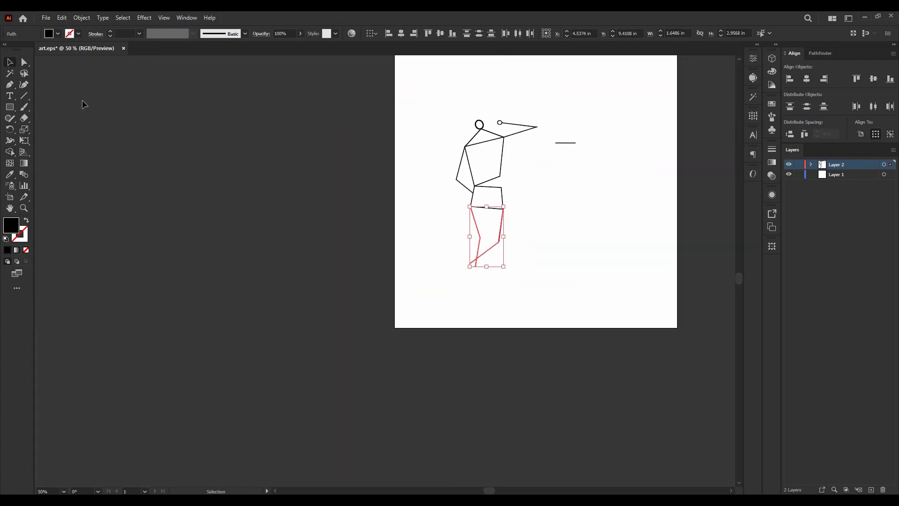
{"action": "left_click", "coordinate": [82, 104]}
- Copy the hand oval to the crossing shin's lower end, rotate it, and duplicate it at the other shin's end as feet
{"action": "scroll", "coordinate": [469, 157], "scroll_direction": "up", "scroll_amount": 2}
{"action": "scroll", "coordinate": [524, 121], "scroll_direction": "down", "scroll_amount": 1}
{"action": "left_click_drag", "start_coordinate": [534, 73], "coordinate": [470, 374]}
{"action": "scroll", "coordinate": [470, 375], "scroll_direction": "up", "scroll_amount": 5}
{"action": "left_click_drag", "start_coordinate": [440, 321], "coordinate": [408, 298]}
{"action": "left_click_drag", "start_coordinate": [430, 341], "coordinate": [563, 265]}
{"action": "key", "text": "ctrl+z"}
{"action": "left_click_drag", "start_coordinate": [499, 238], "coordinate": [561, 268], "text": "alt"}
{"action": "left_click", "coordinate": [594, 241]}
- Select both foot ovals and enlarge them together proportionally to about 0.56 by 0.46 in overall
{"action": "scroll", "coordinate": [452, 238], "scroll_direction": "down", "scroll_amount": 5, "text": "alt"}
{"action": "scroll", "coordinate": [469, 239], "scroll_direction": "up", "scroll_amount": 3}
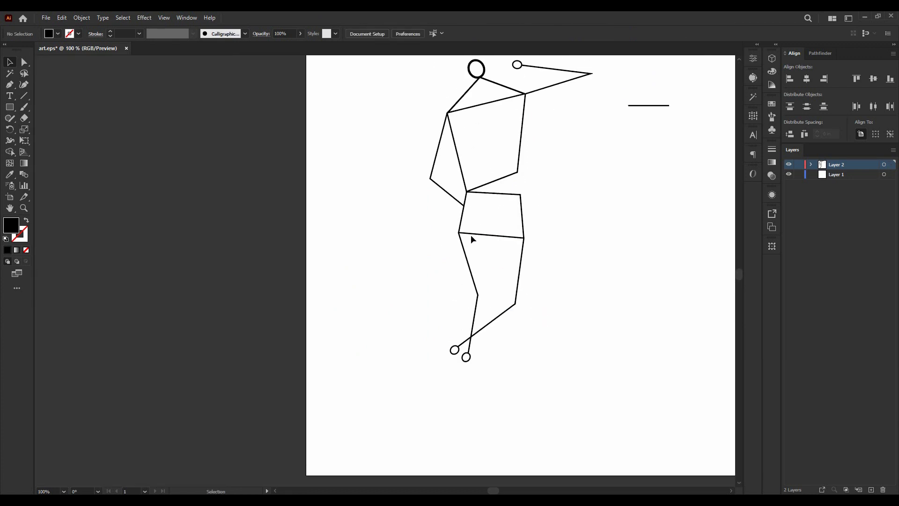
{"action": "scroll", "coordinate": [487, 262], "scroll_direction": "up", "scroll_amount": 2}
{"action": "scroll", "coordinate": [498, 287], "scroll_direction": "down", "scroll_amount": 2}
{"action": "scroll", "coordinate": [473, 364], "scroll_direction": "up", "scroll_amount": 2, "text": "alt"}
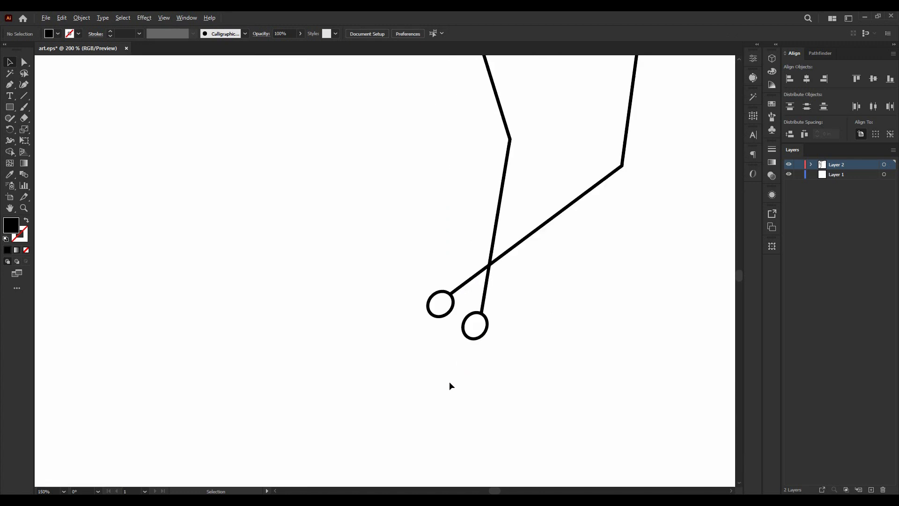
{"action": "left_click", "coordinate": [470, 341]}
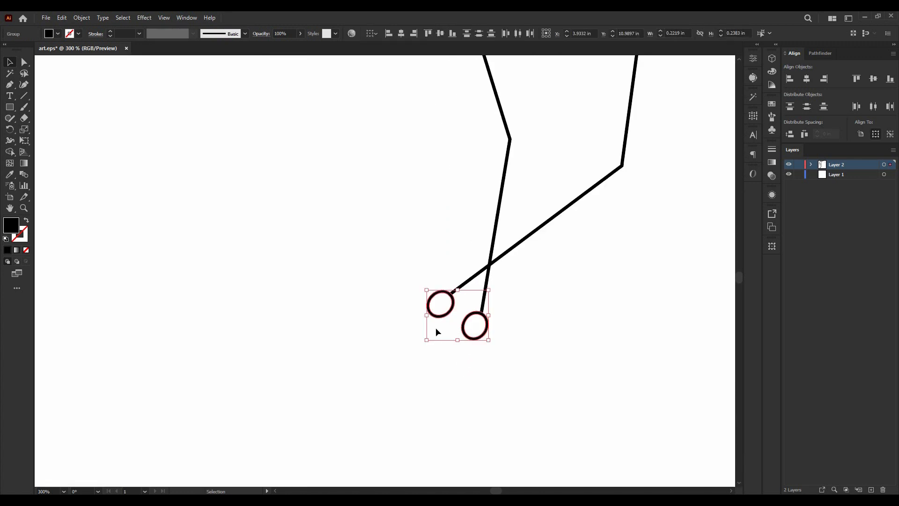
{"action": "left_click_drag", "start_coordinate": [428, 342], "coordinate": [420, 356], "text": "shift"}
{"action": "scroll", "coordinate": [451, 317], "scroll_direction": "up", "scroll_amount": 3, "text": "alt"}
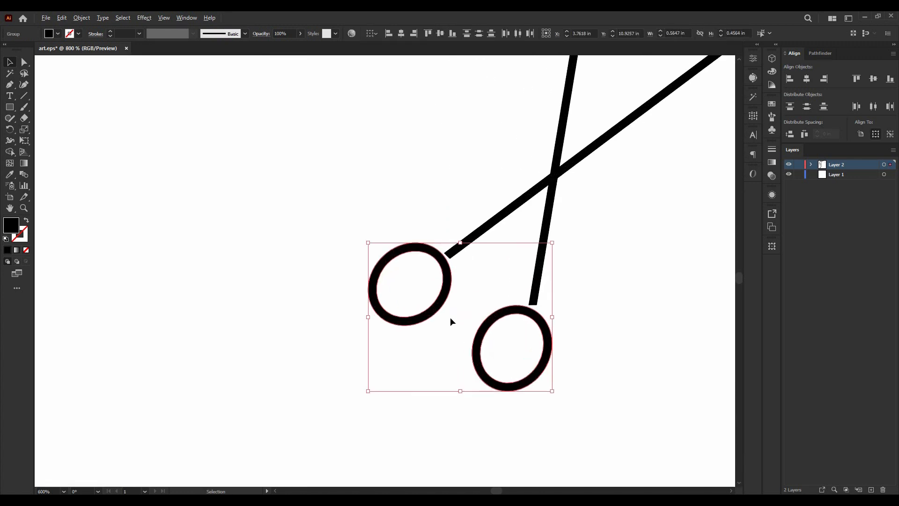
- Nudge the foot ovals slightly so they meet the lower ends of the crossed shins, and deselect them
{"action": "left_click", "coordinate": [452, 290]}
{"action": "left_click_drag", "start_coordinate": [452, 288], "coordinate": [461, 284]}
{"action": "left_click_drag", "start_coordinate": [548, 318], "coordinate": [551, 319]}
{"action": "left_click", "coordinate": [609, 289]}
{"action": "scroll", "coordinate": [498, 263], "scroll_direction": "down", "scroll_amount": 8, "text": "alt"}
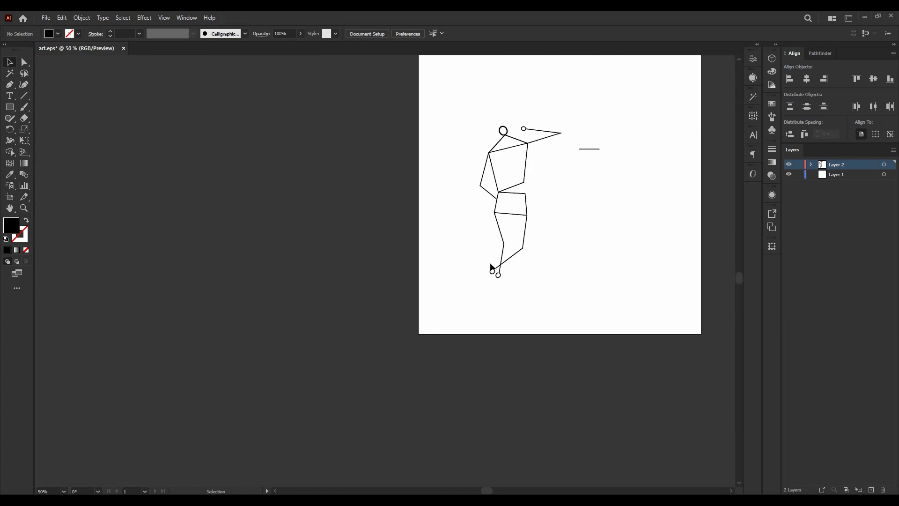
- Move the spare horizontal bar above the raised arm, duplicate it just above, and rotate another copy upright to 270°
{"action": "scroll", "coordinate": [543, 178], "scroll_direction": "up", "scroll_amount": 4, "text": "alt"}
{"action": "scroll", "coordinate": [532, 182], "scroll_direction": "down", "scroll_amount": 3, "text": "alt"}
{"action": "scroll", "coordinate": [538, 197], "scroll_direction": "up", "scroll_amount": 4, "text": "alt"}
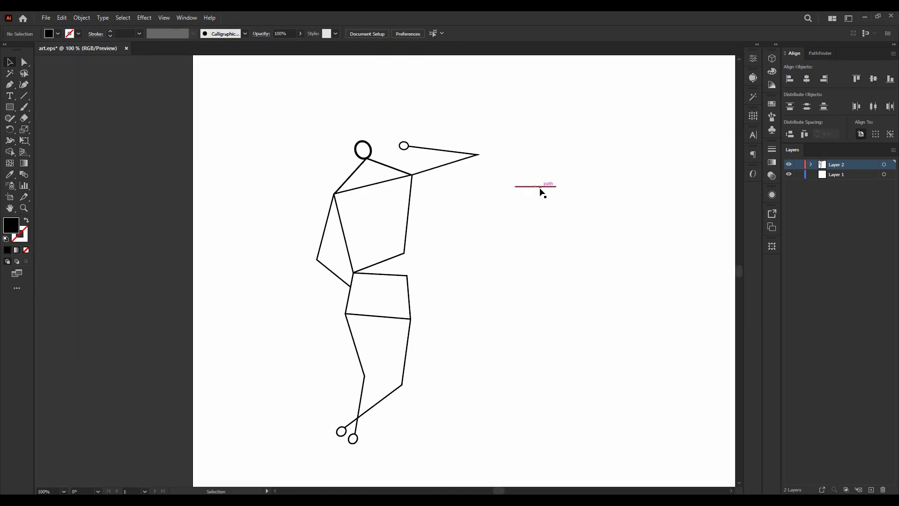
{"action": "left_click_drag", "start_coordinate": [535, 241], "coordinate": [360, 118]}
{"action": "scroll", "coordinate": [305, 117], "scroll_direction": "up", "scroll_amount": 3, "text": "alt"}
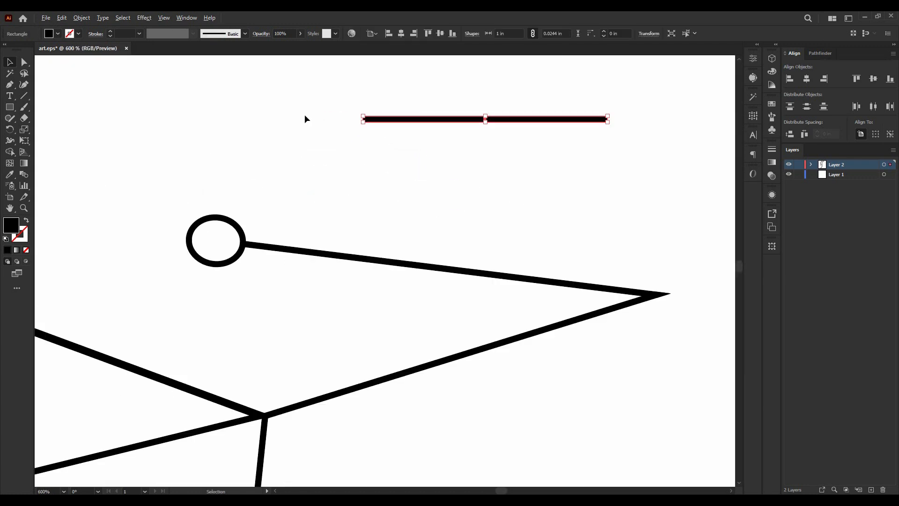
{"action": "scroll", "coordinate": [492, 174], "scroll_direction": "up", "scroll_amount": 2}
{"action": "scroll", "coordinate": [512, 174], "scroll_direction": "up", "scroll_amount": 1}
{"action": "left_click_drag", "start_coordinate": [515, 185], "coordinate": [500, 290], "text": "alt"}
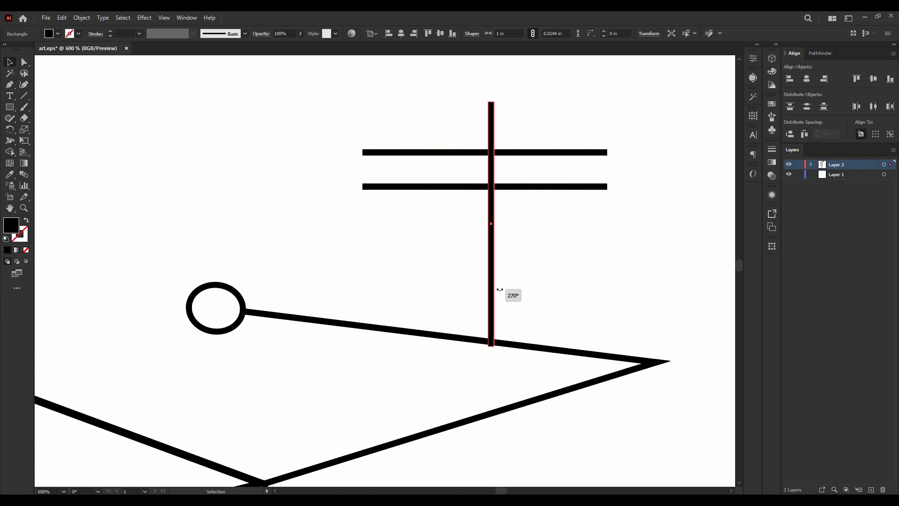
- Copy the bars into a hat grid of four upright bars crossing three horizontal bars
{"action": "left_click_drag", "start_coordinate": [487, 252], "coordinate": [561, 182]}
{"action": "left_click_drag", "start_coordinate": [563, 215], "coordinate": [417, 215], "text": "alt"}
{"action": "scroll", "coordinate": [418, 206], "scroll_direction": "up", "scroll_amount": 3}
{"action": "left_click_drag", "start_coordinate": [474, 242], "coordinate": [488, 191], "text": "alt"}
{"action": "left_click_drag", "start_coordinate": [420, 214], "coordinate": [541, 211], "text": "alt"}
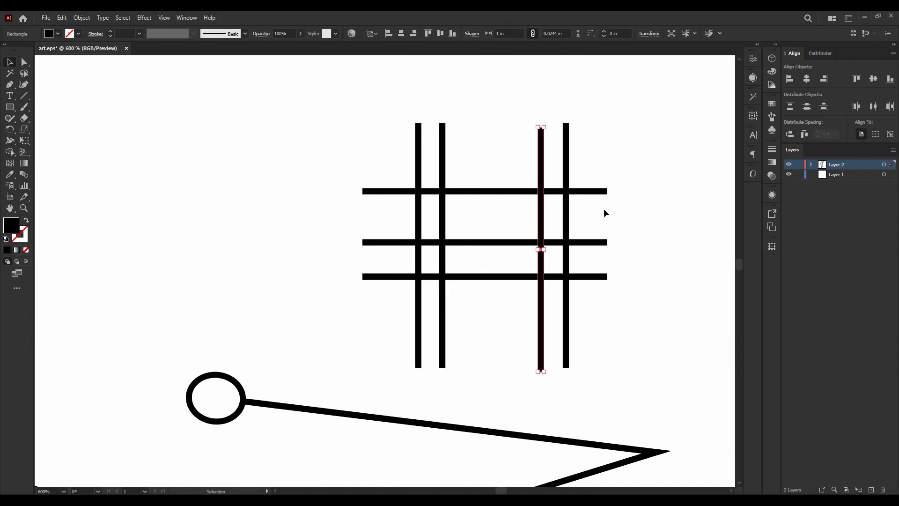
- Select the hat bars and trim the overhangs below and at both ends of the two brim bars with Shape Builder
{"action": "left_click", "coordinate": [604, 211]}
{"action": "mouse_move", "coordinate": [295, 93]}
{"action": "left_mouse_down"}
{"action": "mouse_move", "coordinate": [623, 338]}
{"action": "mouse_move", "coordinate": [403, 328]}
{"action": "left_mouse_up"}
{"action": "key", "text": "shift+m"}
{"action": "left_click_drag", "start_coordinate": [602, 228], "coordinate": [594, 281], "text": "alt"}
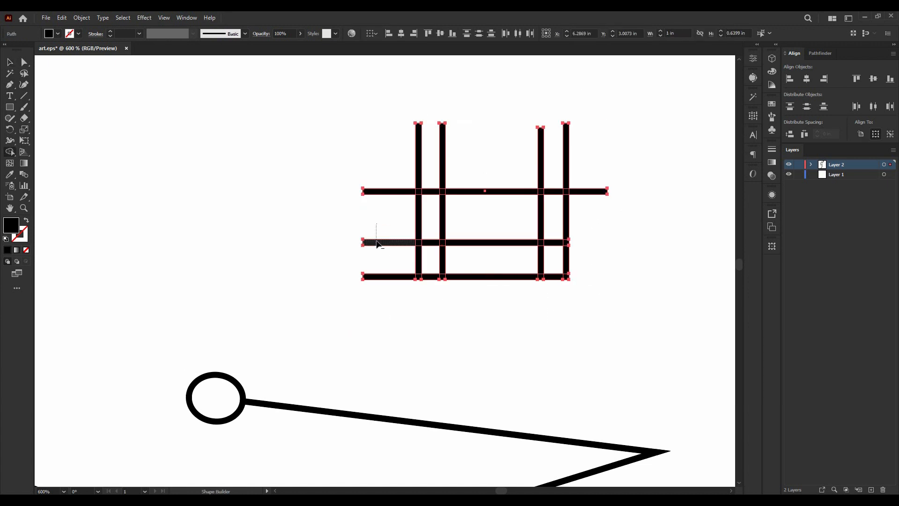
{"action": "left_click_drag", "start_coordinate": [379, 244], "coordinate": [378, 276], "text": "alt"}
{"action": "scroll", "coordinate": [431, 243], "scroll_direction": "up", "scroll_amount": 2}
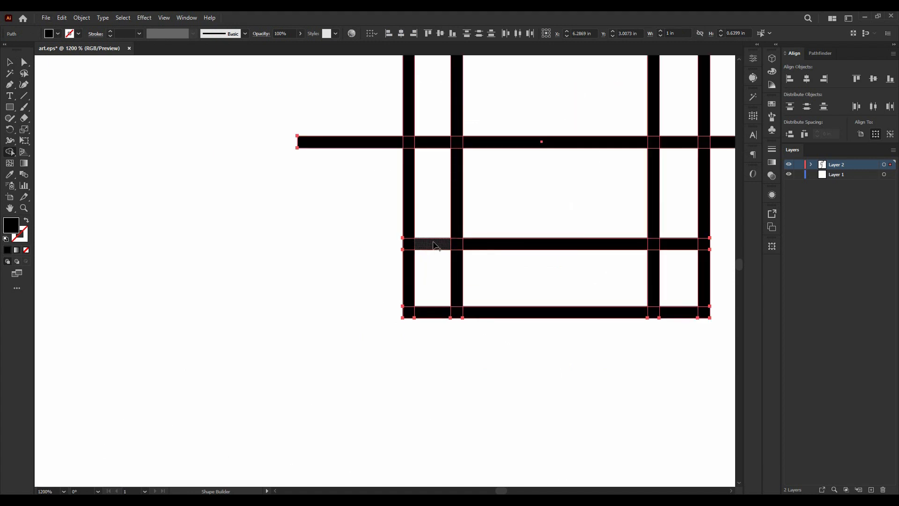
{"action": "scroll", "coordinate": [435, 260], "scroll_direction": "up", "scroll_amount": 1}
{"action": "scroll", "coordinate": [379, 194], "scroll_direction": "up", "scroll_amount": 3}
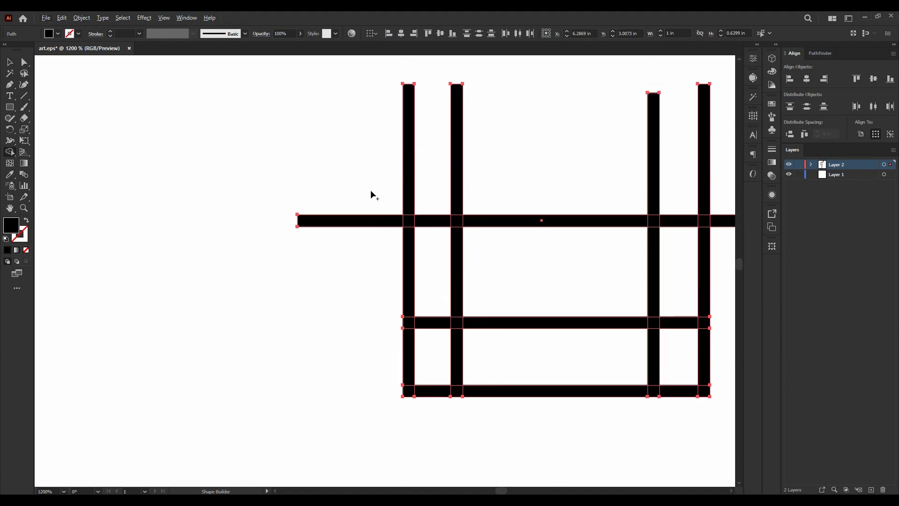
- Trim the remaining overhangs above the brim and around the crown with Shape Builder to leave a hat outline
{"action": "mouse_move", "coordinate": [426, 170]}
{"action": "left_mouse_down", "text": "alt"}
{"action": "mouse_move", "coordinate": [422, 295]}
{"action": "mouse_move", "coordinate": [337, 215]}
{"action": "mouse_move", "coordinate": [323, 220]}
{"action": "left_mouse_up", "text": "alt"}
{"action": "left_click_drag", "start_coordinate": [402, 202], "coordinate": [409, 230], "text": "alt"}
{"action": "scroll", "coordinate": [362, 227], "scroll_direction": "down", "scroll_amount": 2}
{"action": "left_click_drag", "start_coordinate": [391, 184], "coordinate": [538, 188], "text": "alt"}
{"action": "scroll", "coordinate": [561, 219], "scroll_direction": "up", "scroll_amount": 2}
{"action": "mouse_move", "coordinate": [546, 232]}
{"action": "left_mouse_down", "text": "alt"}
{"action": "mouse_move", "coordinate": [535, 263]}
{"action": "mouse_move", "coordinate": [488, 281]}
{"action": "mouse_move", "coordinate": [480, 220]}
{"action": "mouse_move", "coordinate": [498, 238]}
{"action": "mouse_move", "coordinate": [478, 232]}
{"action": "left_mouse_up", "text": "alt"}
{"action": "scroll", "coordinate": [382, 313], "scroll_direction": "down", "scroll_amount": 2}
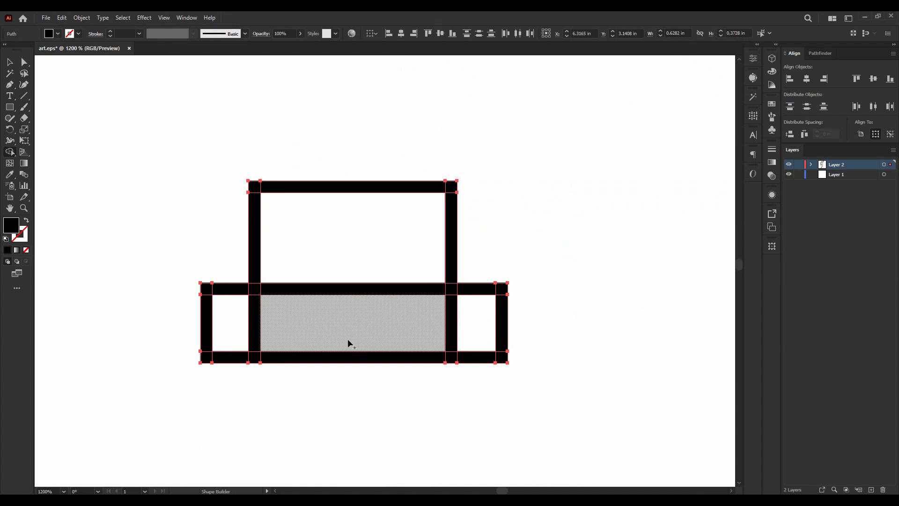
{"action": "scroll", "coordinate": [363, 263], "scroll_direction": "down", "scroll_amount": 2}
- Unite the selected hat pieces into a single shape with Pathfinder
{"action": "left_click", "coordinate": [9, 64]}
{"action": "scroll", "coordinate": [294, 264], "scroll_direction": "up", "scroll_amount": 2}
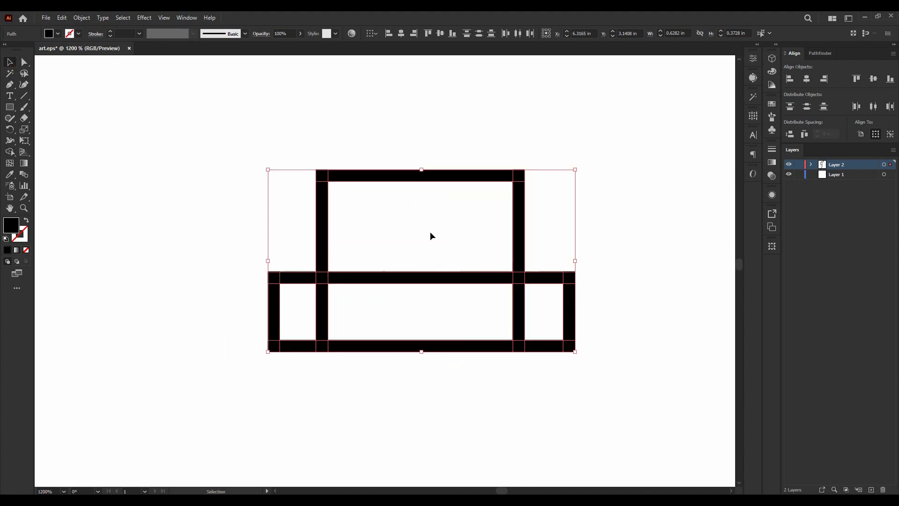
{"action": "left_click", "coordinate": [820, 54]}
{"action": "left_click", "coordinate": [792, 79]}
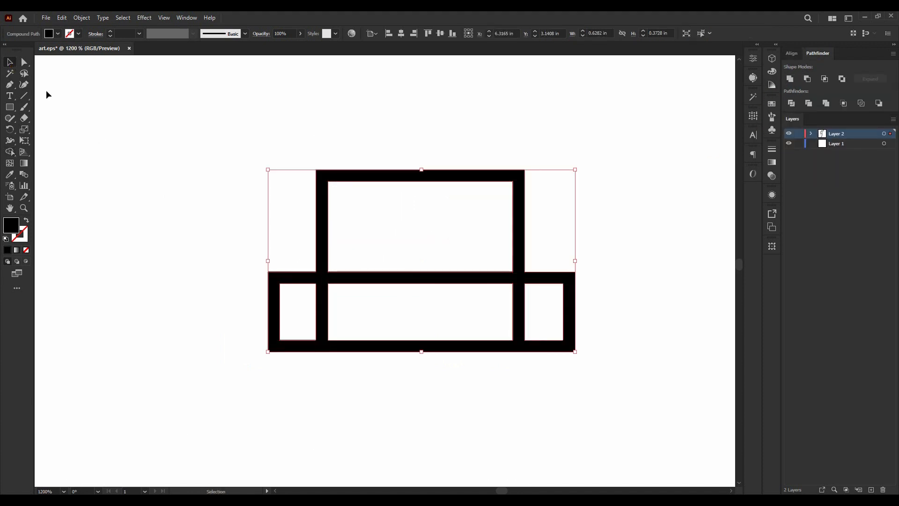
- Round the two upper corners of the hat's crown with a 0.0244 in radius, and deselect the hat
{"action": "left_click", "coordinate": [25, 62]}
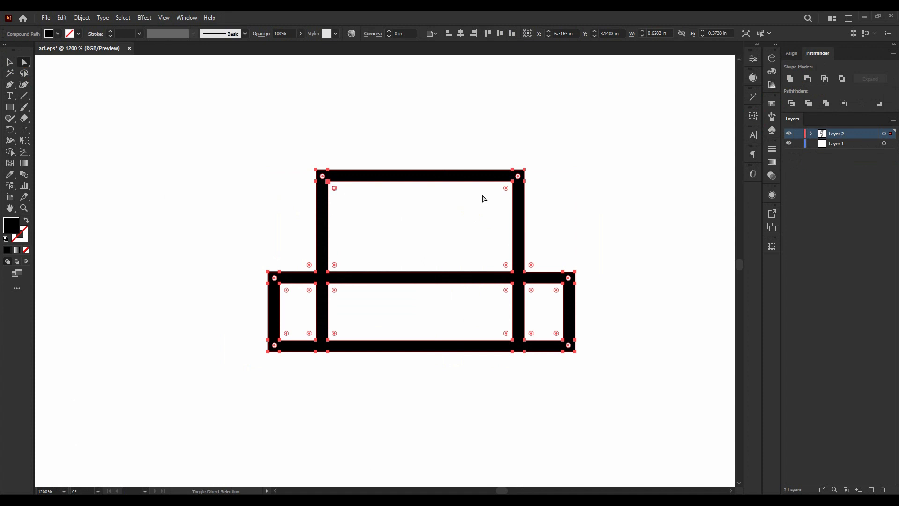
{"action": "left_click_drag", "start_coordinate": [507, 190], "coordinate": [457, 241]}
{"action": "key", "text": "ctrl+z"}
{"action": "left_click_drag", "start_coordinate": [519, 178], "coordinate": [341, 257]}
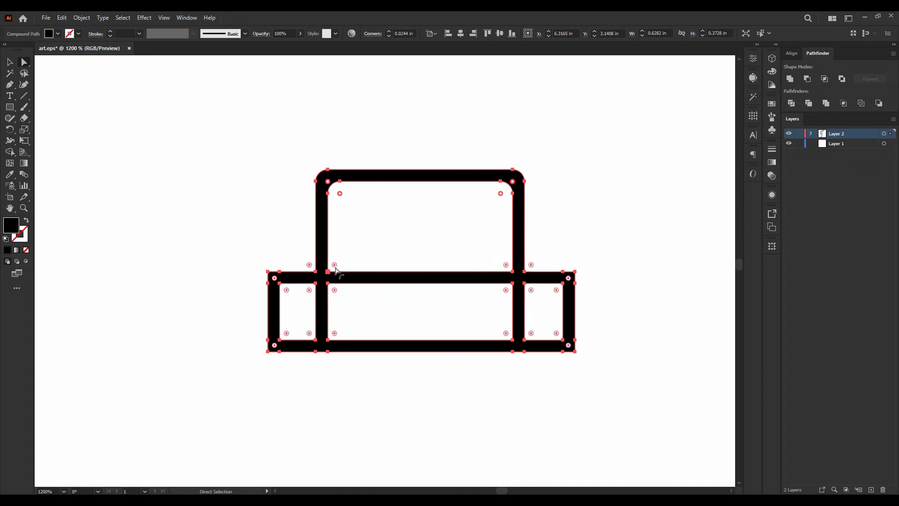
{"action": "left_click", "coordinate": [365, 127]}
{"action": "scroll", "coordinate": [396, 138], "scroll_direction": "down", "scroll_amount": 2}
{"action": "left_click", "coordinate": [10, 61]}
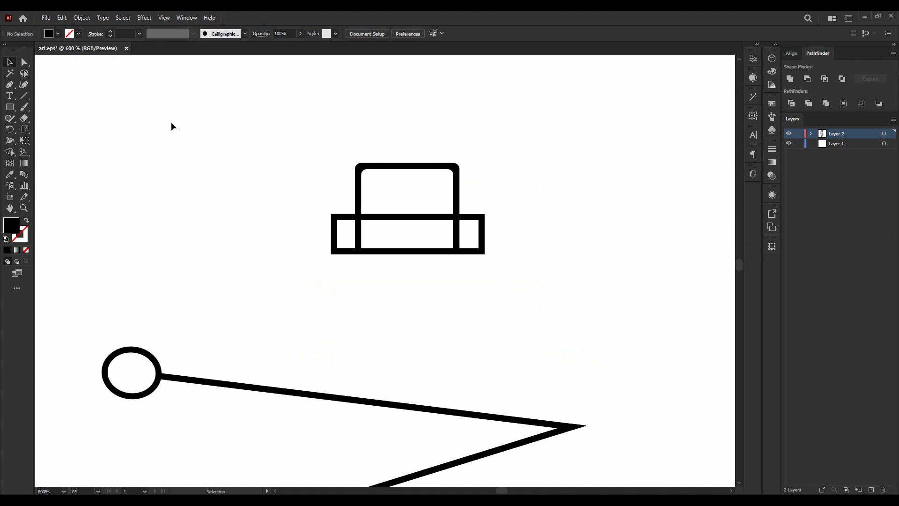
- Move the hat between the figure's head and raised hand, keeping it selected
{"action": "scroll", "coordinate": [569, 139], "scroll_direction": "down", "scroll_amount": 1}
{"action": "scroll", "coordinate": [580, 153], "scroll_direction": "down", "scroll_amount": 3}
{"action": "left_click_drag", "start_coordinate": [531, 171], "coordinate": [464, 200]}
{"action": "scroll", "coordinate": [407, 212], "scroll_direction": "up", "scroll_amount": 2}
{"action": "scroll", "coordinate": [426, 224], "scroll_direction": "up", "scroll_amount": 3}
{"action": "left_click", "coordinate": [516, 162]}
{"action": "scroll", "coordinate": [494, 187], "scroll_direction": "down", "scroll_amount": 3}
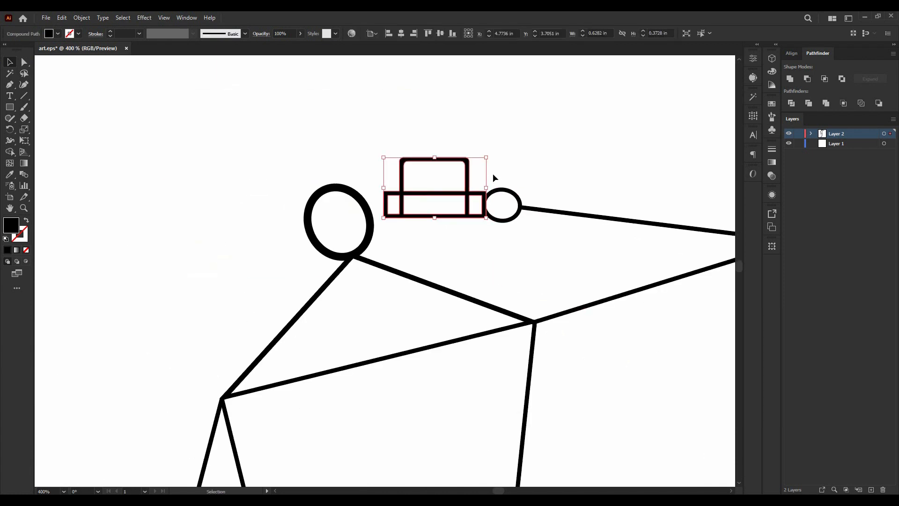
{"action": "scroll", "coordinate": [492, 155], "scroll_direction": "up", "scroll_amount": 1}
- Tilt the hat clockwise, enlarge it, set it on the head touching the raised hand, and deselect it
{"action": "left_click_drag", "start_coordinate": [492, 156], "coordinate": [505, 177]}
{"action": "left_click_drag", "start_coordinate": [450, 224], "coordinate": [459, 201]}
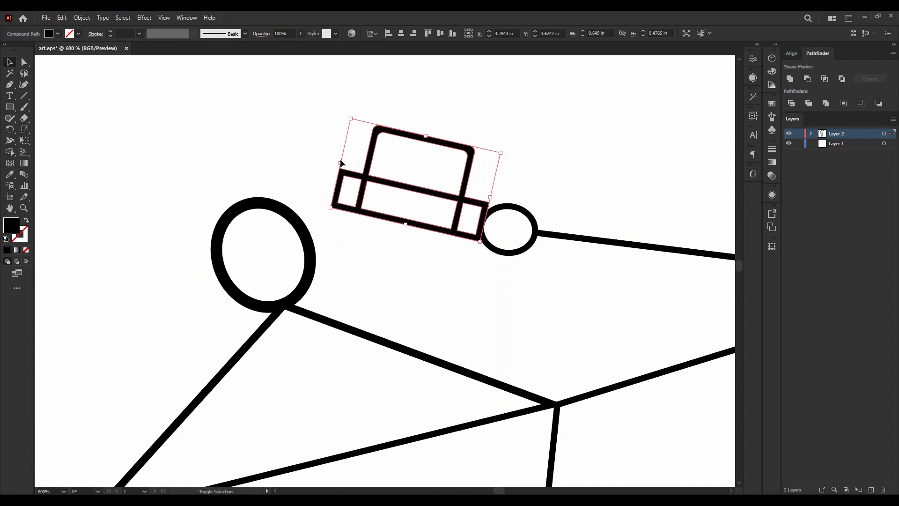
{"action": "left_click_drag", "start_coordinate": [341, 163], "coordinate": [290, 131]}
{"action": "left_click_drag", "start_coordinate": [415, 197], "coordinate": [416, 182]}
{"action": "left_click", "coordinate": [606, 142]}
{"action": "scroll", "coordinate": [565, 146], "scroll_direction": "down", "scroll_amount": 3}
{"action": "scroll", "coordinate": [554, 147], "scroll_direction": "down", "scroll_amount": 3}
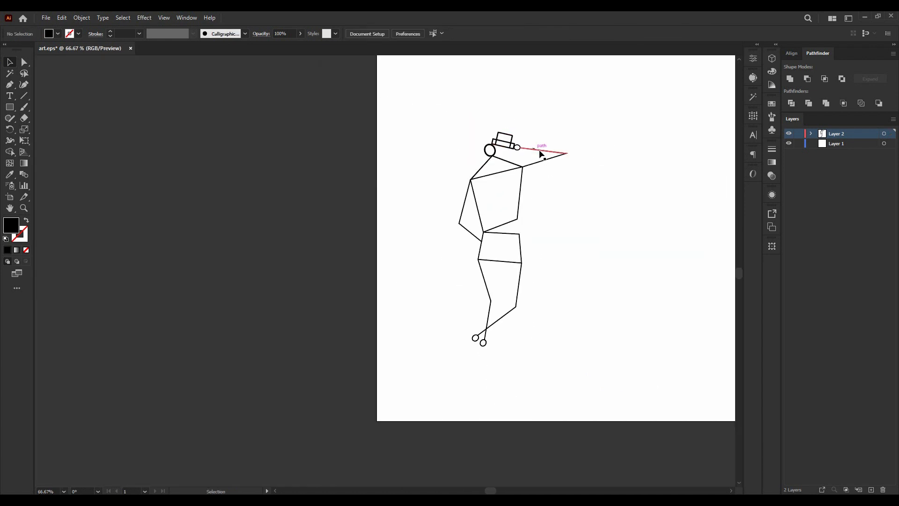
- Group the whole figure with its hat, align it to the horizontal center, and deselect it
{"action": "scroll", "coordinate": [533, 155], "scroll_direction": "down", "scroll_amount": 1}
{"action": "left_click_drag", "start_coordinate": [435, 100], "coordinate": [614, 366]}
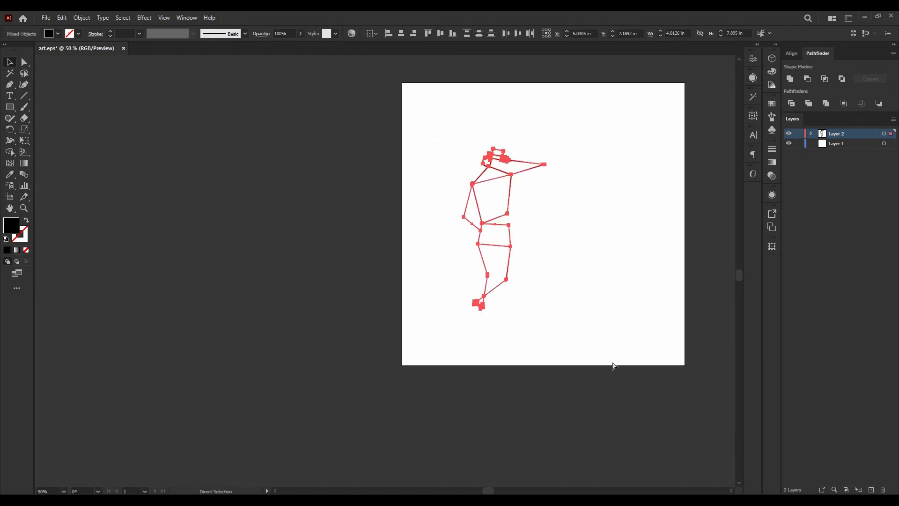
{"action": "key", "text": "v"}
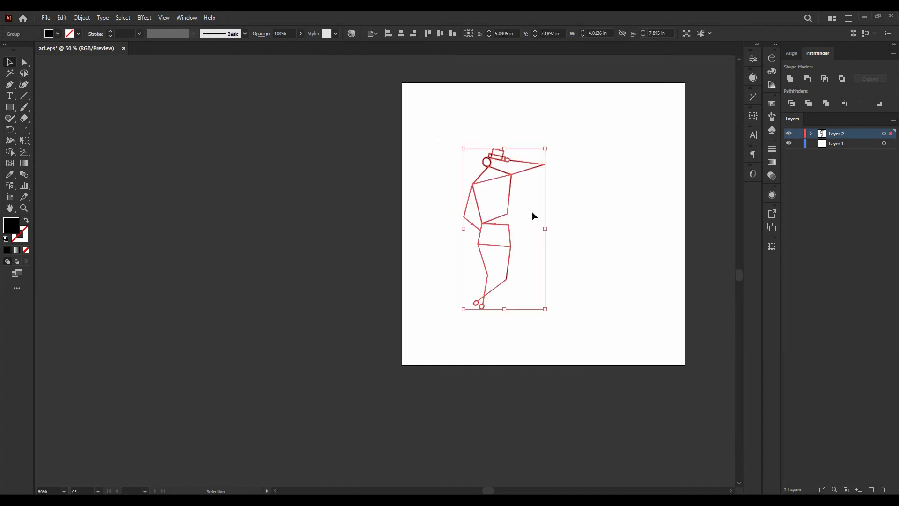
{"action": "left_click", "coordinate": [796, 53]}
{"action": "left_click", "coordinate": [806, 79]}
{"action": "left_click", "coordinate": [637, 144]}
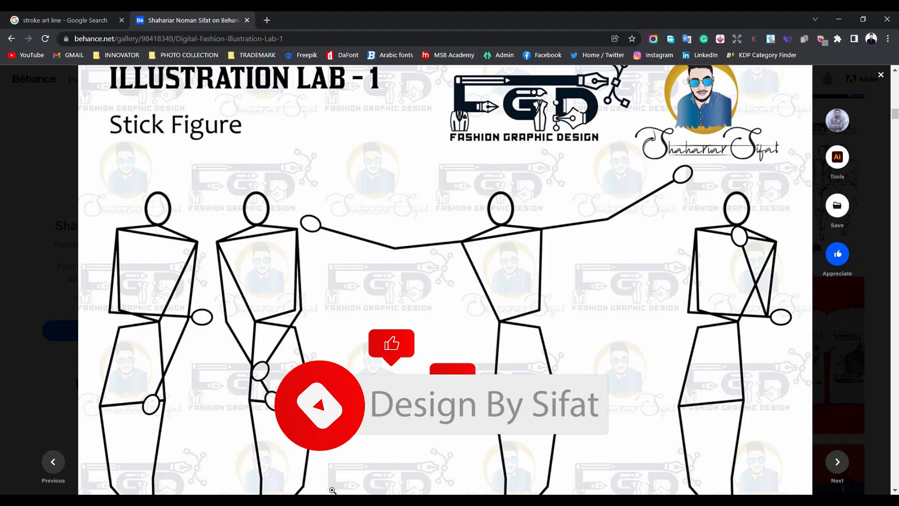
- In a new Chrome tab, search Google Images for "stick figure poses" and preview the stick figure yoga set
{"action": "left_click", "coordinate": [267, 20]}
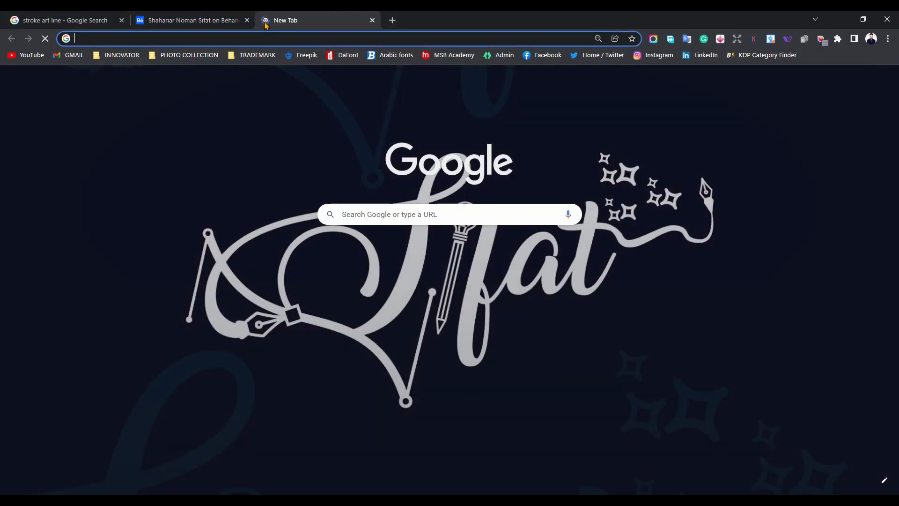
{"action": "type", "text": "stic"}
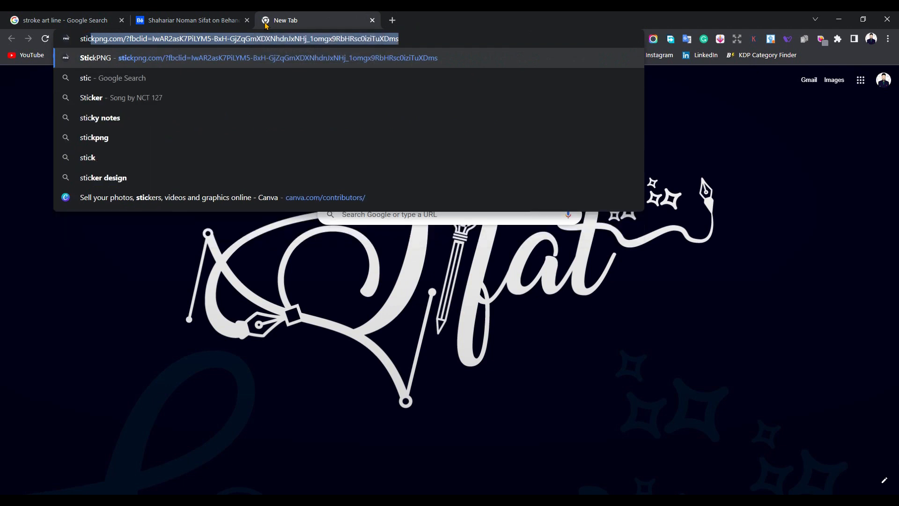
{"action": "type", "text": "k figu"}
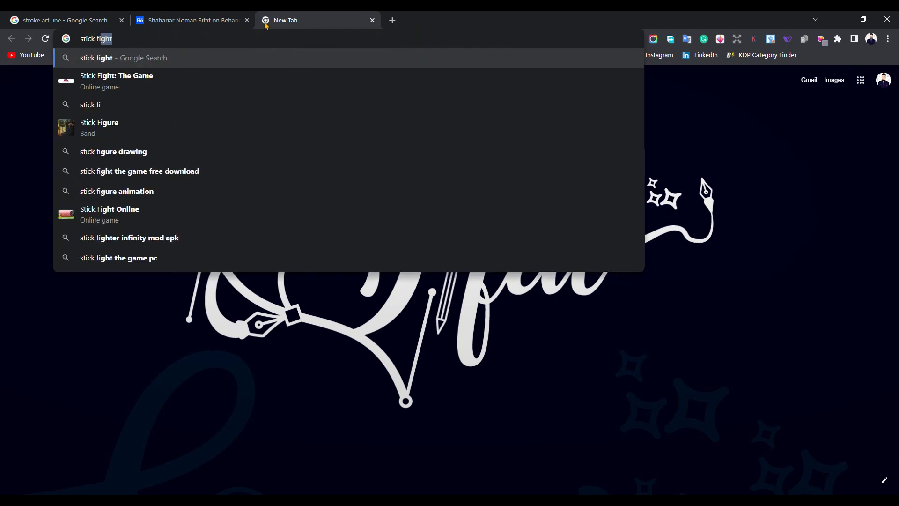
{"action": "type", "text": "re pos"}
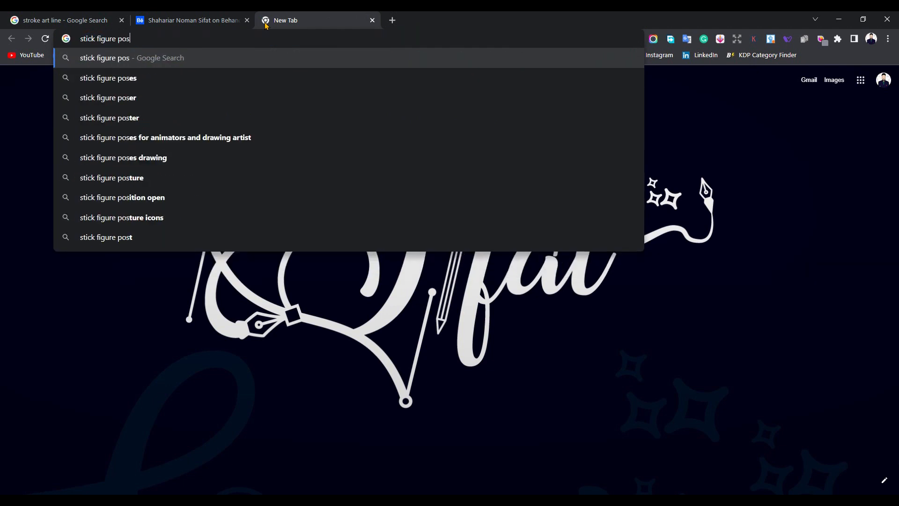
{"action": "type", "text": "es"}
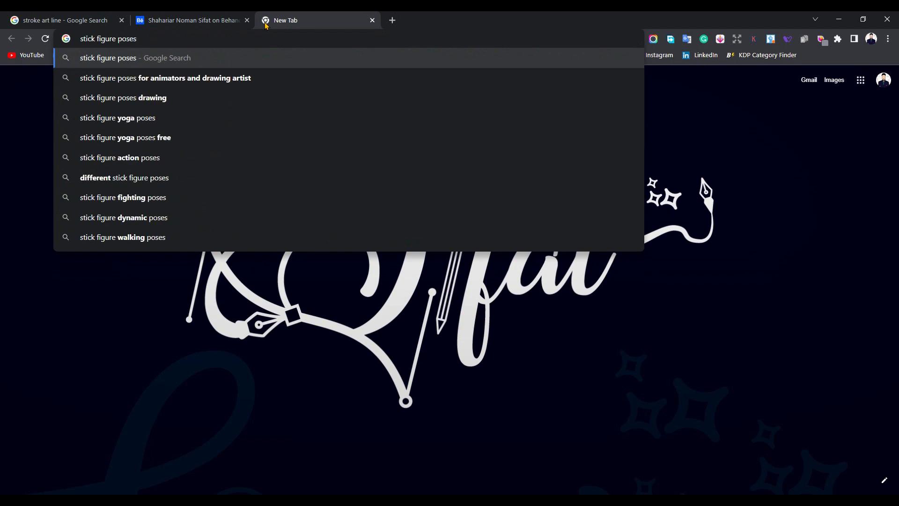
{"action": "key", "text": "Return"}
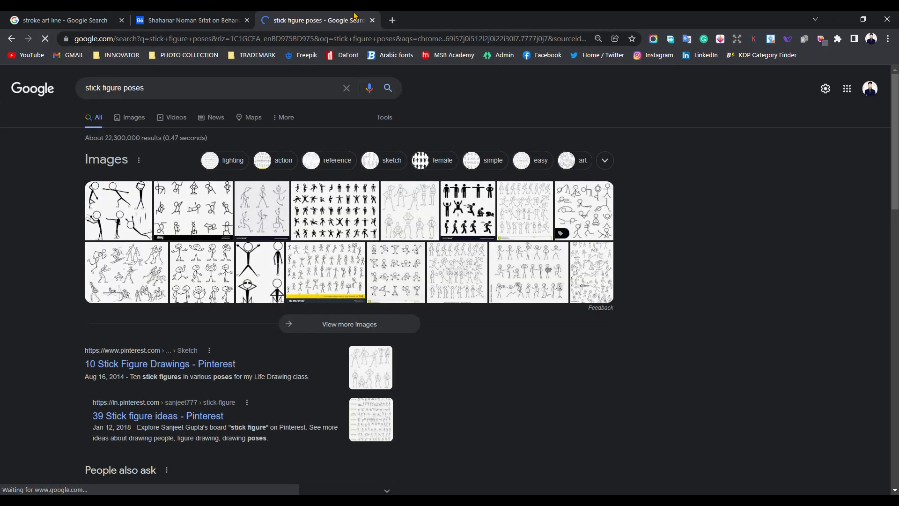
{"action": "left_click", "coordinate": [134, 118]}
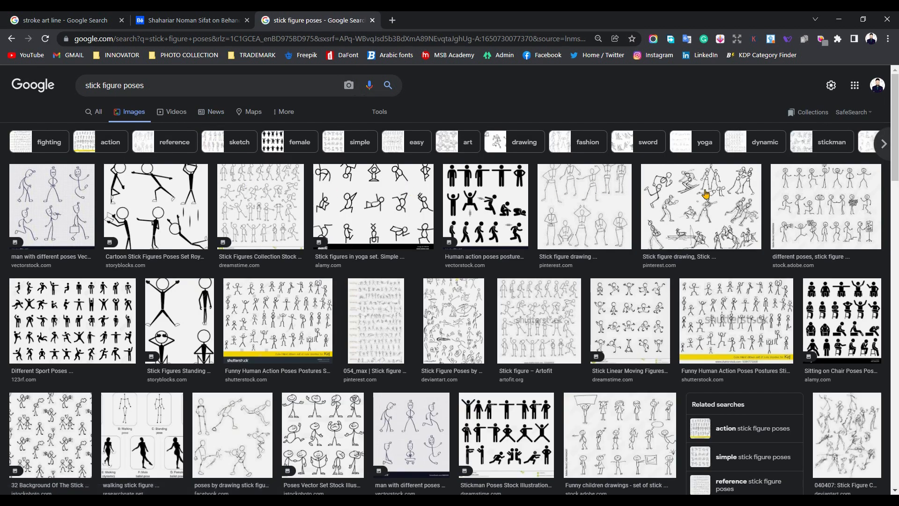
{"action": "left_click", "coordinate": [384, 197]}
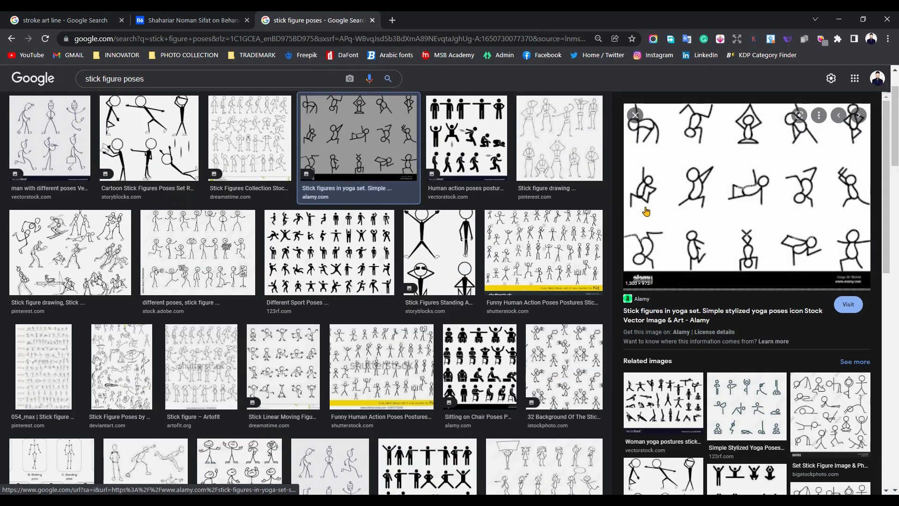
- Browse further through the pose images and preview the sketch of a saluting stick figure beside a blue figure
{"action": "scroll", "coordinate": [367, 202], "scroll_direction": "down", "scroll_amount": 4}
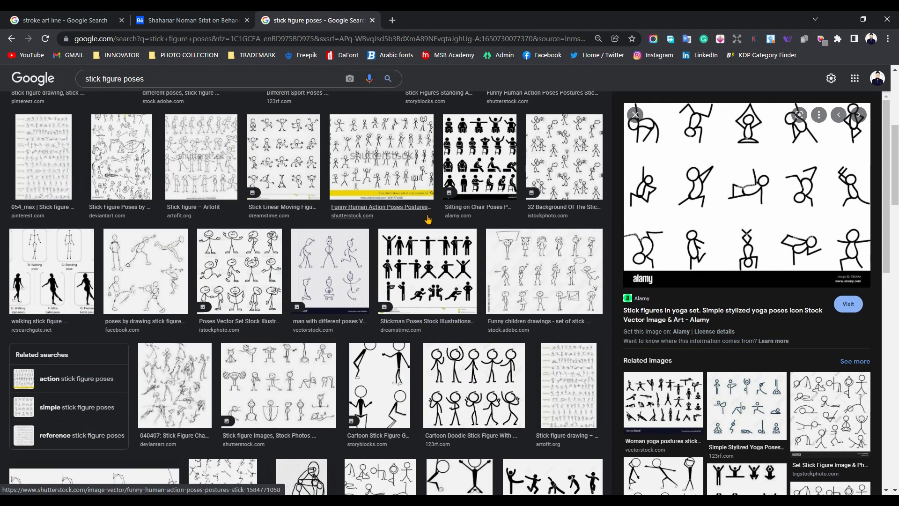
{"action": "scroll", "coordinate": [538, 267], "scroll_direction": "down", "scroll_amount": 4}
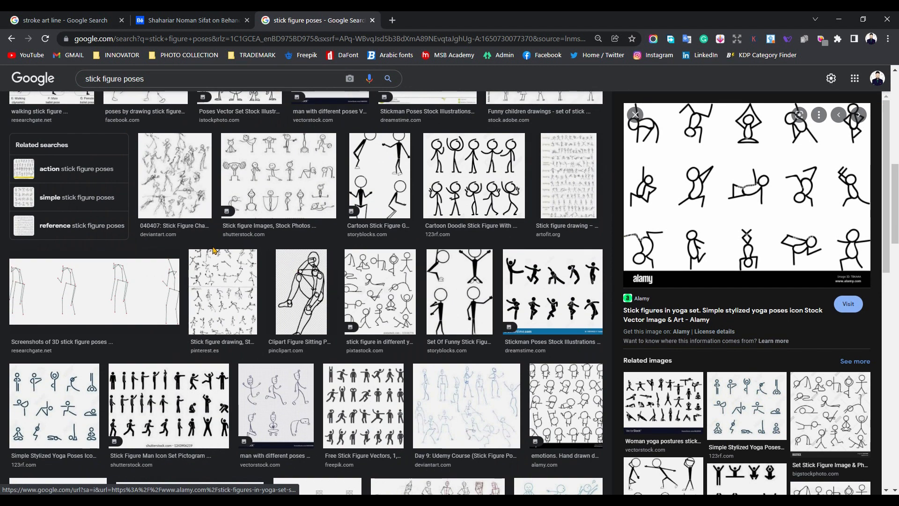
{"action": "scroll", "coordinate": [187, 322], "scroll_direction": "down", "scroll_amount": 3}
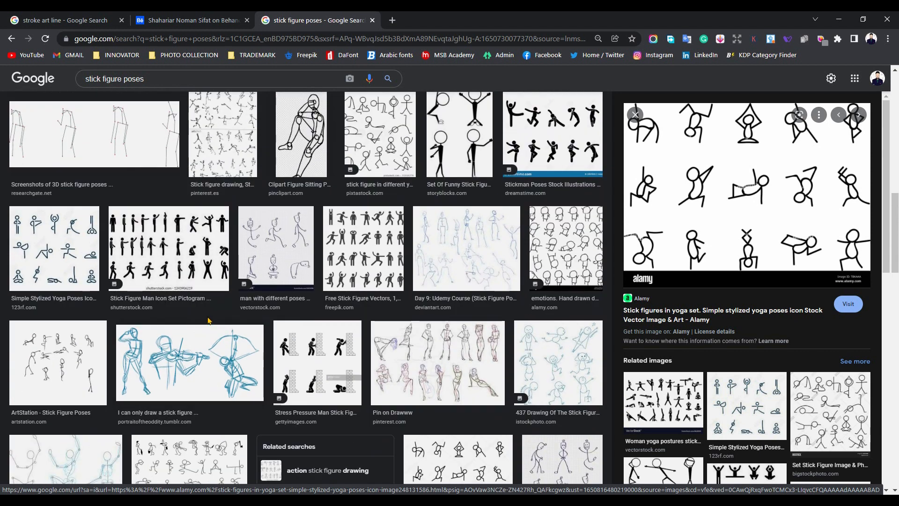
{"action": "scroll", "coordinate": [209, 321], "scroll_direction": "down", "scroll_amount": 6}
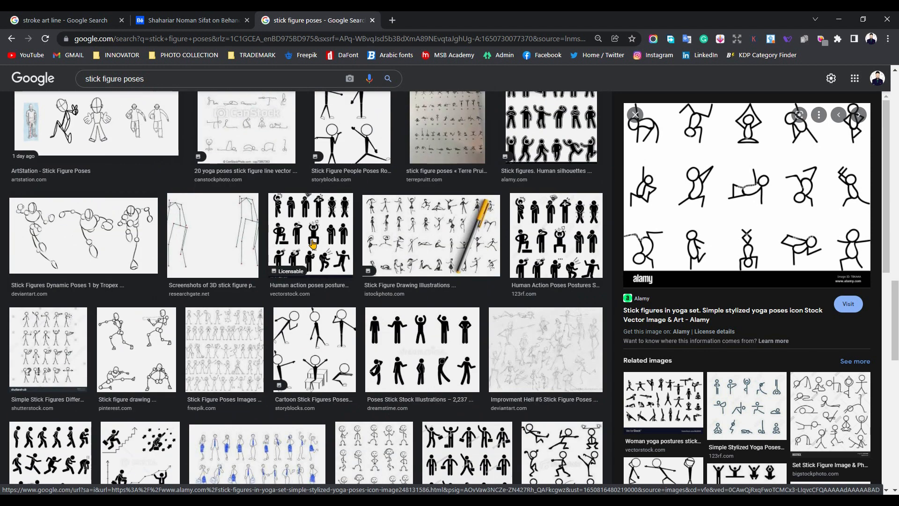
{"action": "scroll", "coordinate": [312, 240], "scroll_direction": "down", "scroll_amount": 10}
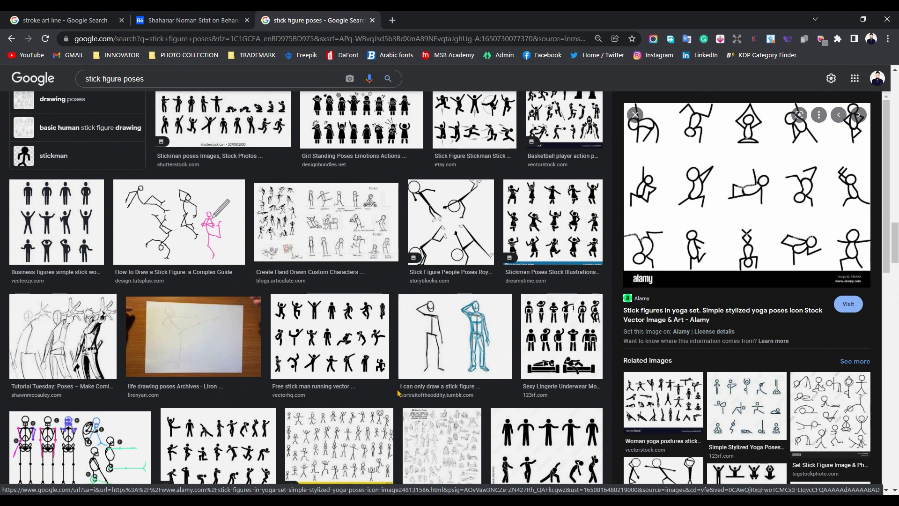
{"action": "left_click", "coordinate": [425, 336]}
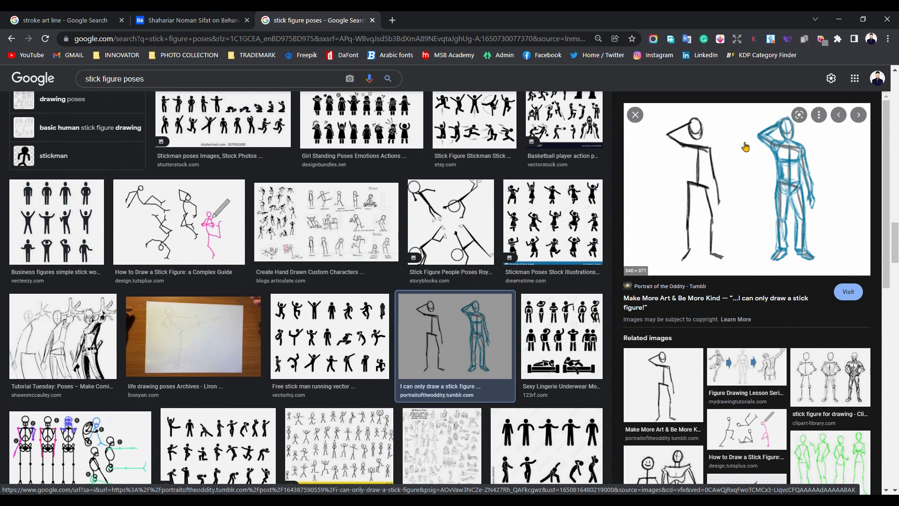